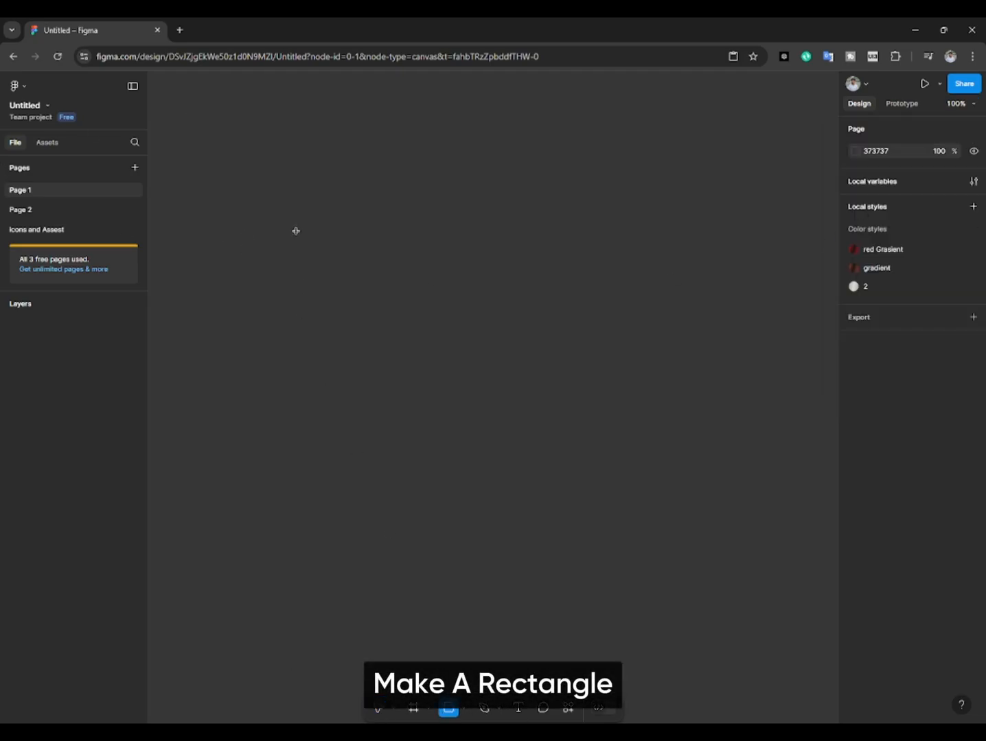
# Step: Draw a vertical rectangle on the canvas and resize it to about 224 × 357
pyautogui.moveTo(353, 202)
pyautogui.mouseDown()
pyautogui.moveTo(527, 374)
pyautogui.moveTo(513, 463)
pyautogui.moveTo(461, 424)
pyautogui.moveTo(451, 381)
pyautogui.mouseUp()
pyautogui.moveTo(325, 219); pyautogui.dragTo(369, 381)
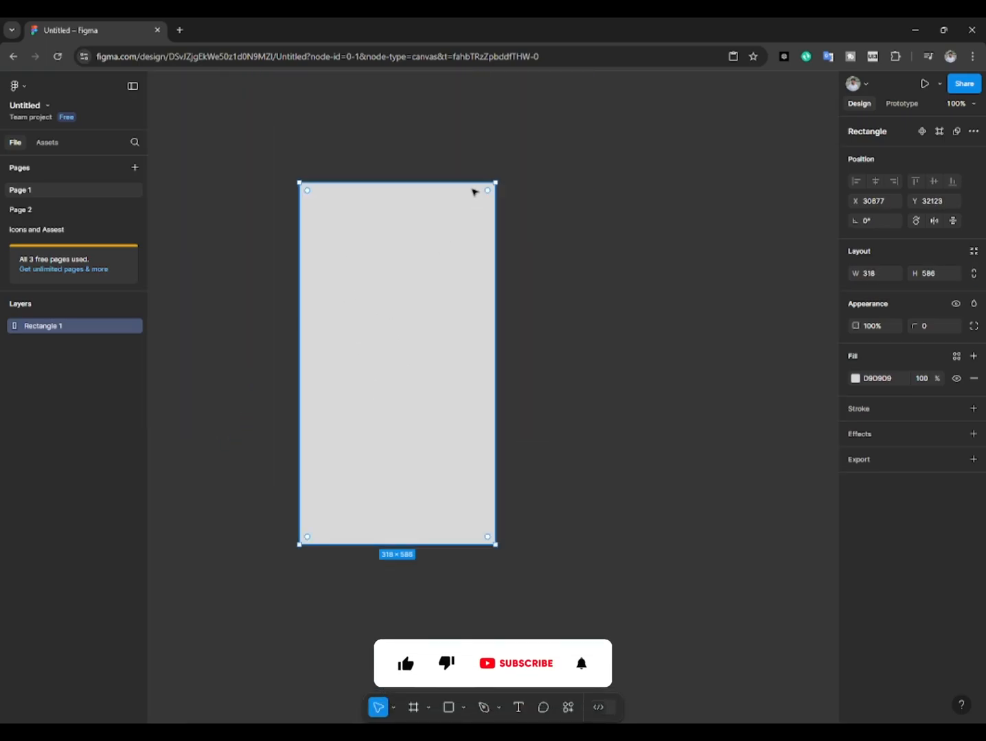
pyautogui.moveTo(495, 184); pyautogui.dragTo(467, 234)
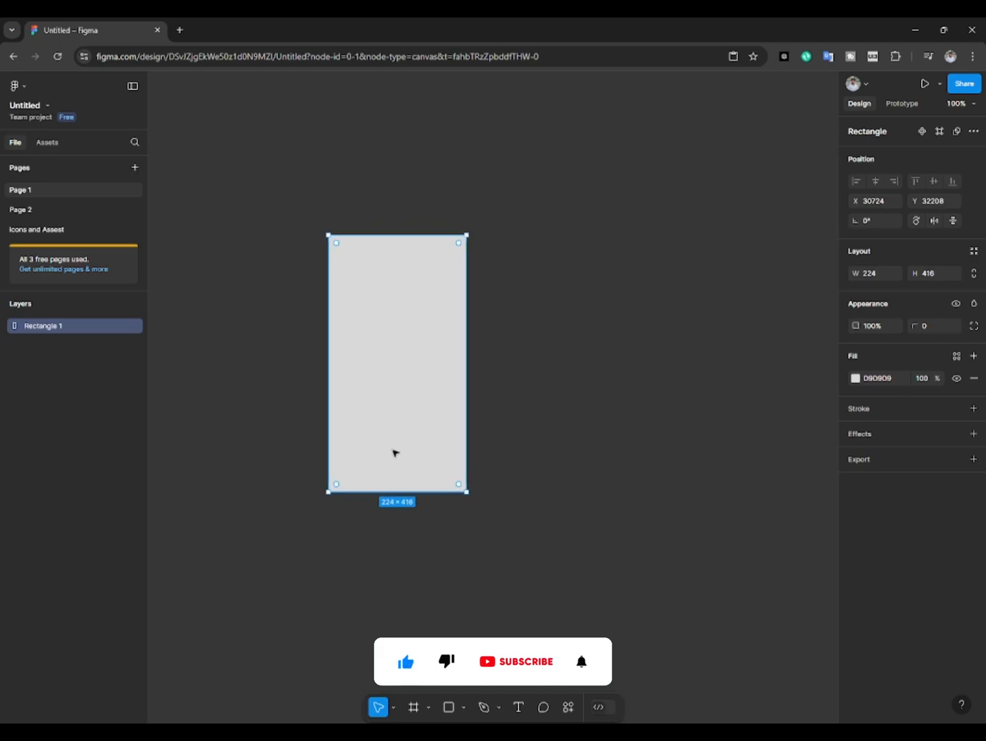
pyautogui.moveTo(377, 493); pyautogui.dragTo(379, 455)
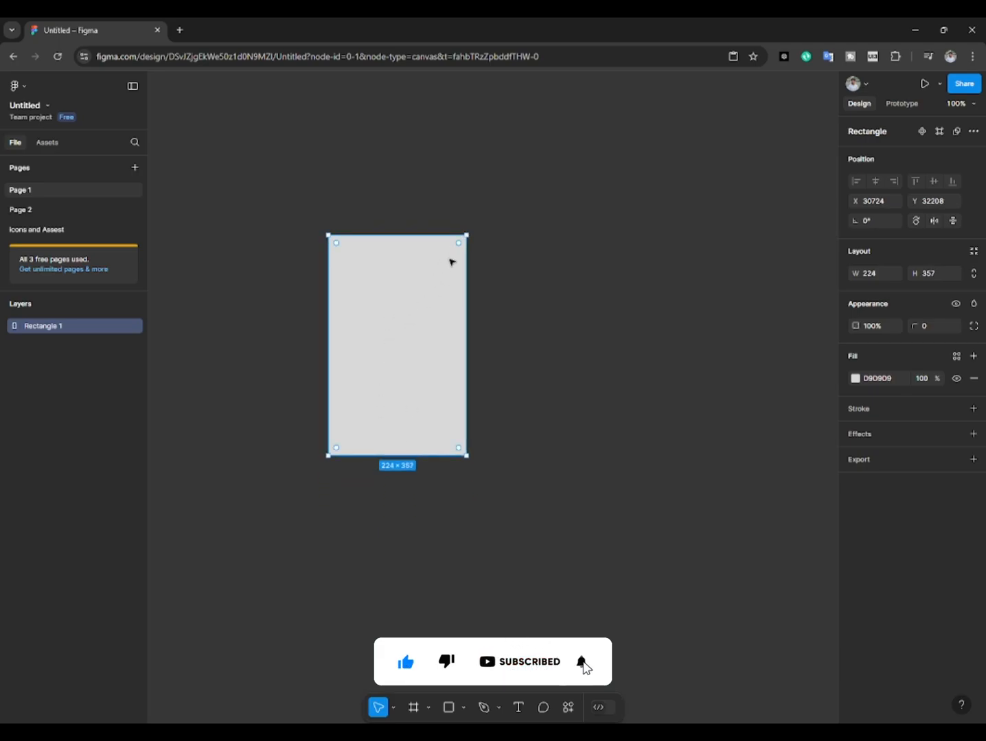
# Step: Round the rectangle's corners to a radius of about 18
pyautogui.moveTo(455, 251); pyautogui.dragTo(458, 249)
pyautogui.click(496, 271)
pyautogui.click(364, 361)
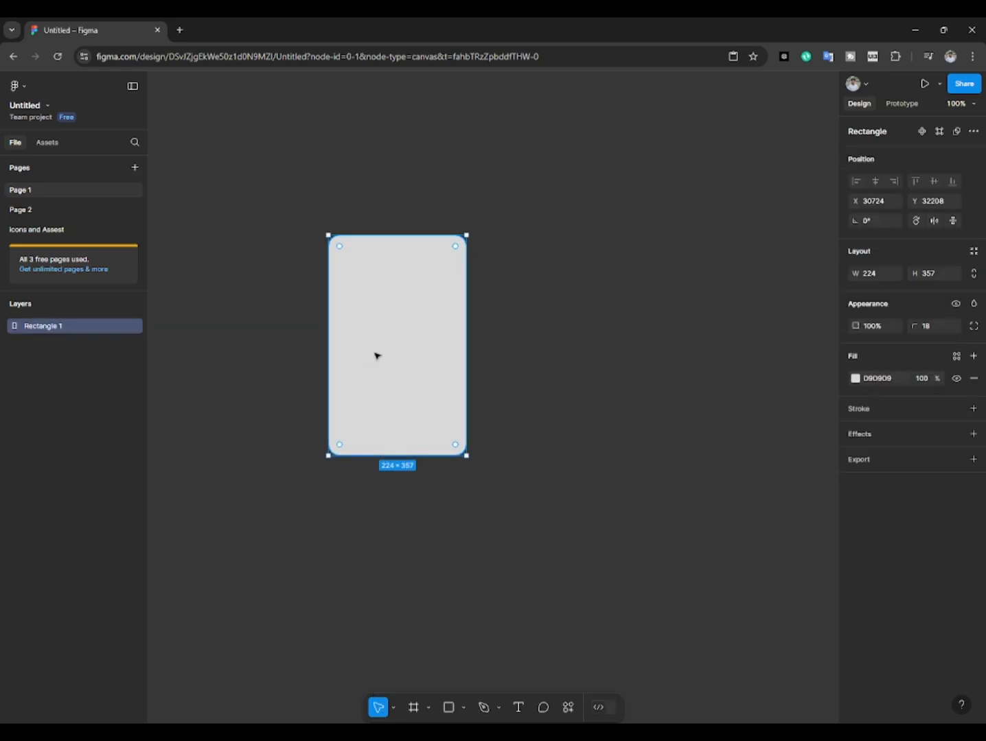
# Step: Set the rectangle's fill colour to FFFFFF
pyautogui.click(854, 380)
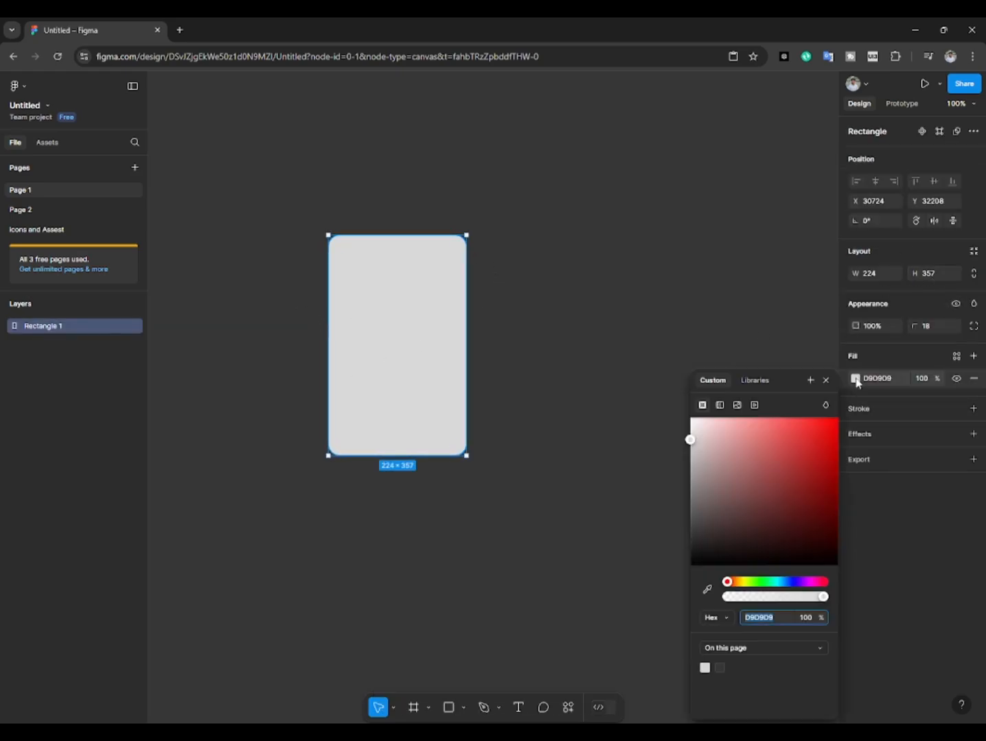
pyautogui.write('FFFFFF')
pyautogui.press('Return')
pyautogui.click(623, 398)
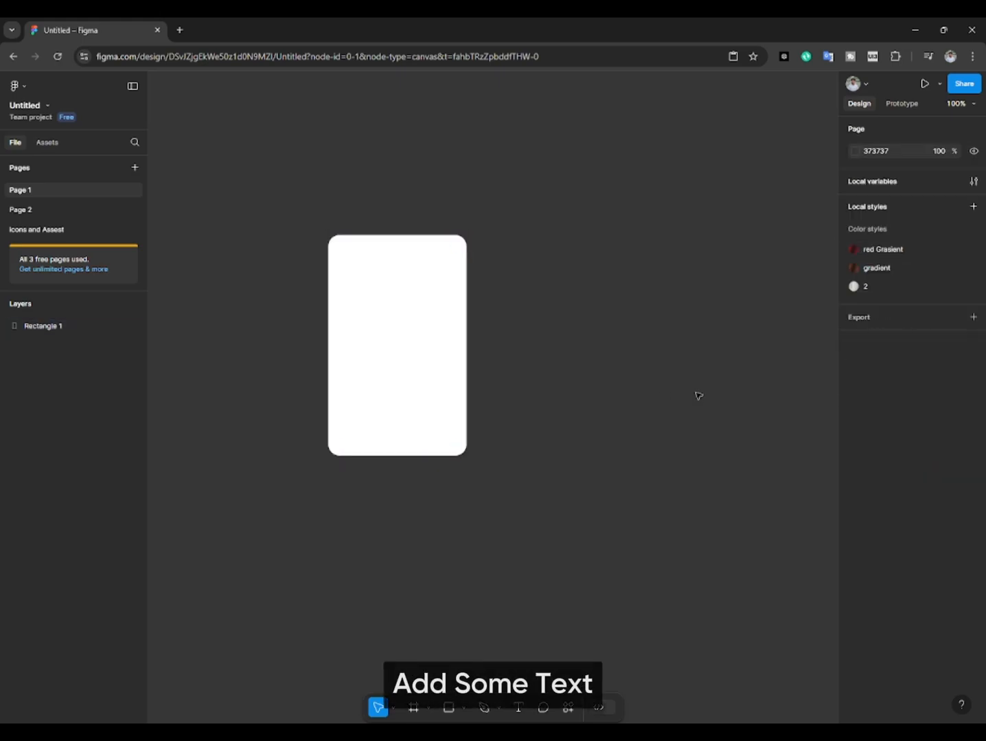
pyautogui.click(426, 384)
pyautogui.click(738, 394)
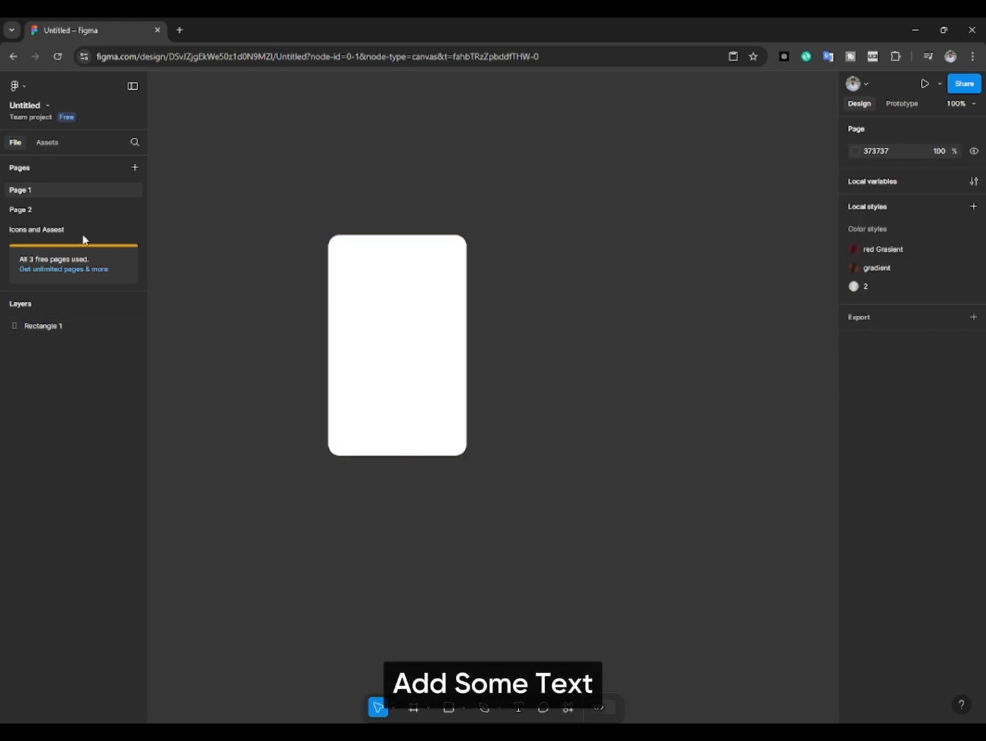
# Step: Copy the "Expert Trainers" heading and its description from the first card on the Icons and Assest page
pyautogui.click(29, 228)
pyautogui.scroll(-1, 344, 400)
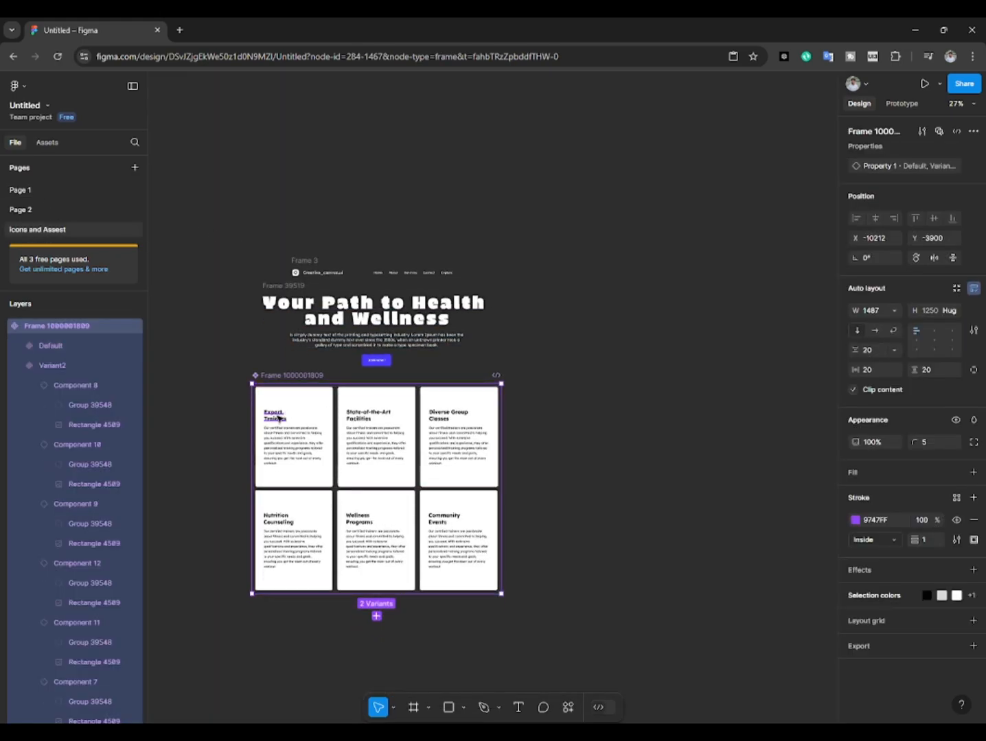
pyautogui.click(275, 421)
pyautogui.click(275, 421)
pyautogui.click(275, 422)
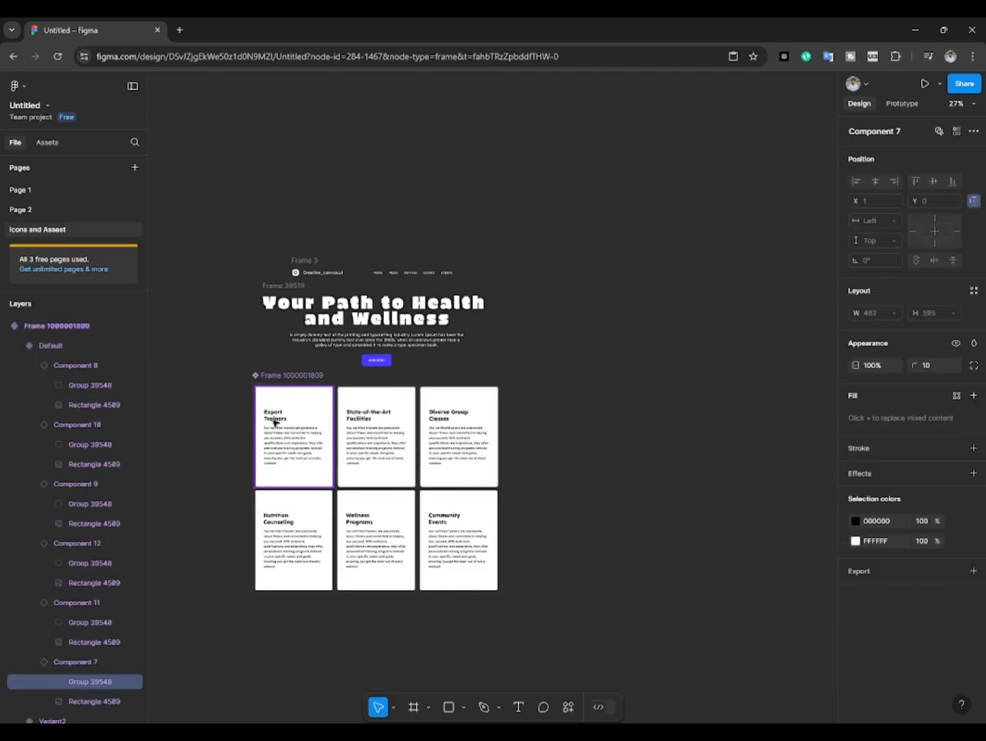
pyautogui.click(275, 420)
pyautogui.keyDown('shift'); pyautogui.click(287, 434); pyautogui.keyUp('shift')
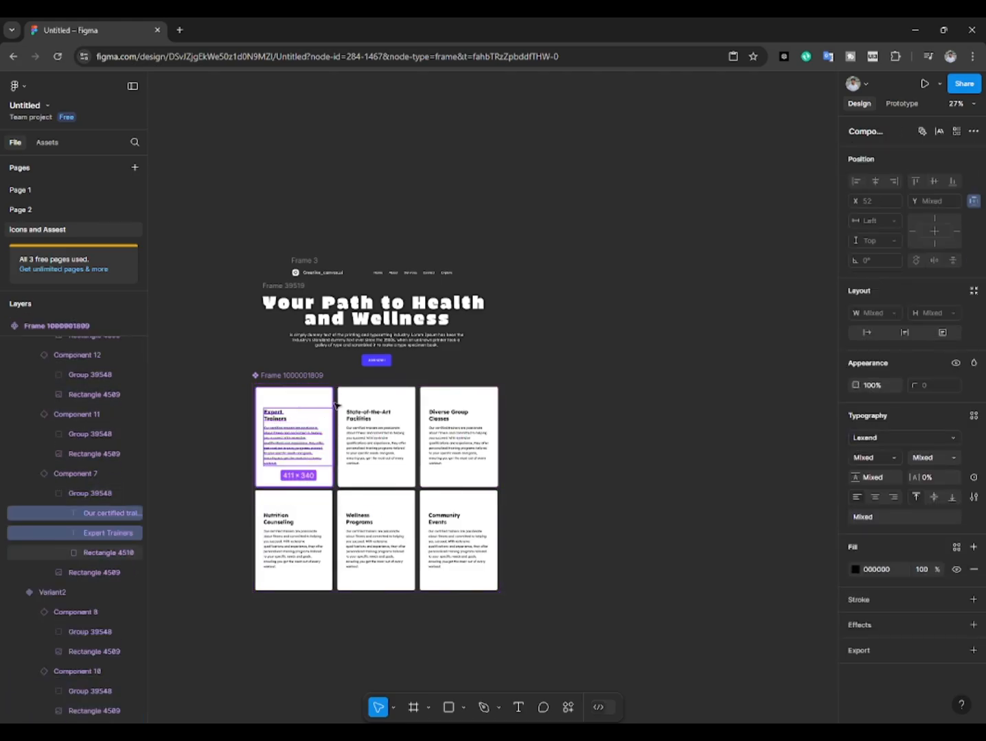
# Step: Paste the heading and description on Page 1 and place them over the white rectangle with the heading near its upper edge
pyautogui.click(22, 191)
pyautogui.hotkey('ctrl', 'v')
pyautogui.moveTo(398, 332); pyautogui.dragTo(371, 279)
pyautogui.click(371, 284)
pyautogui.click(398, 333)
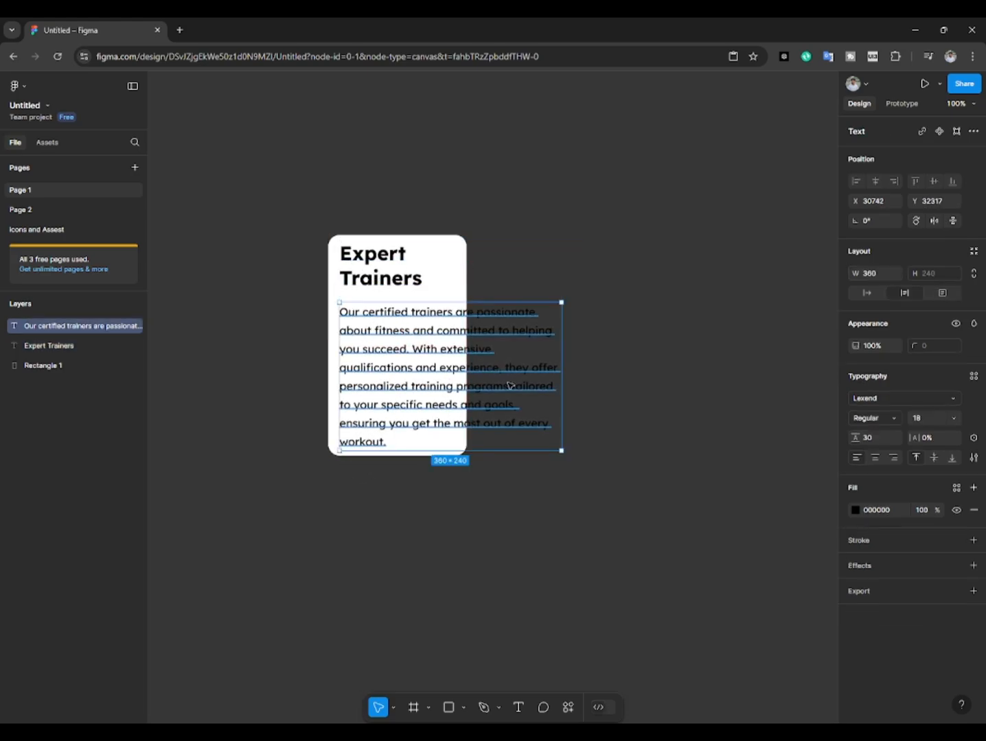
pyautogui.click(597, 394)
pyautogui.scroll(2, 387, 300)
pyautogui.click(394, 275)
pyautogui.moveTo(407, 275); pyautogui.dragTo(411, 289)
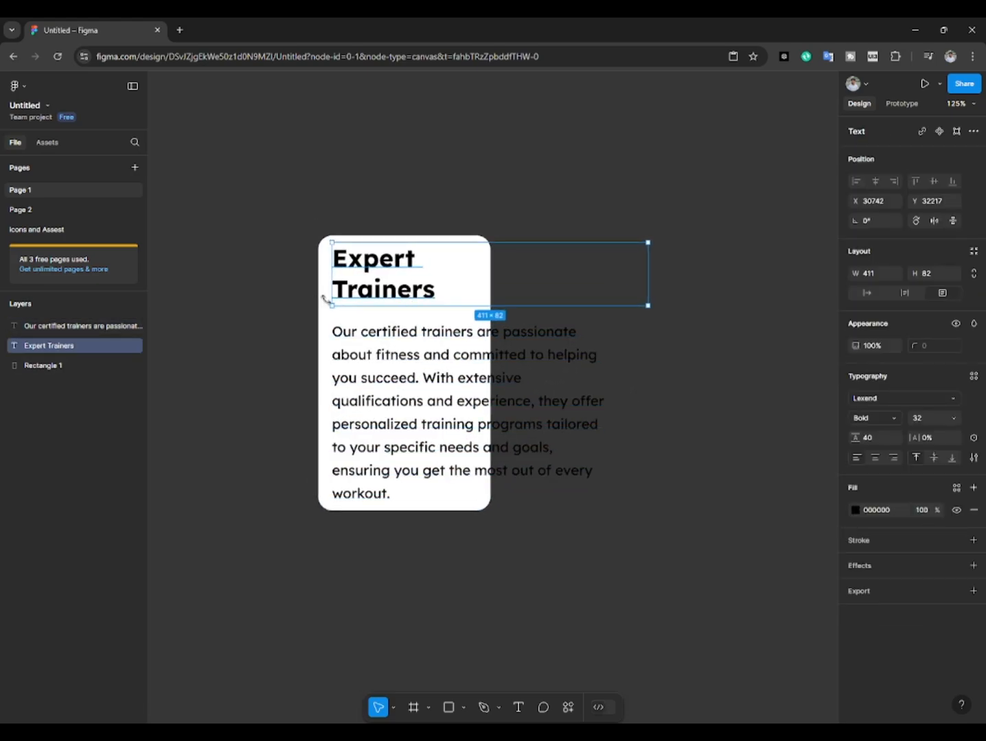
# Step: Enlarge the white rectangle to about 420 × 488 so that it encloses both texts
pyautogui.click(324, 299)
pyautogui.moveTo(489, 289); pyautogui.dragTo(633, 291)
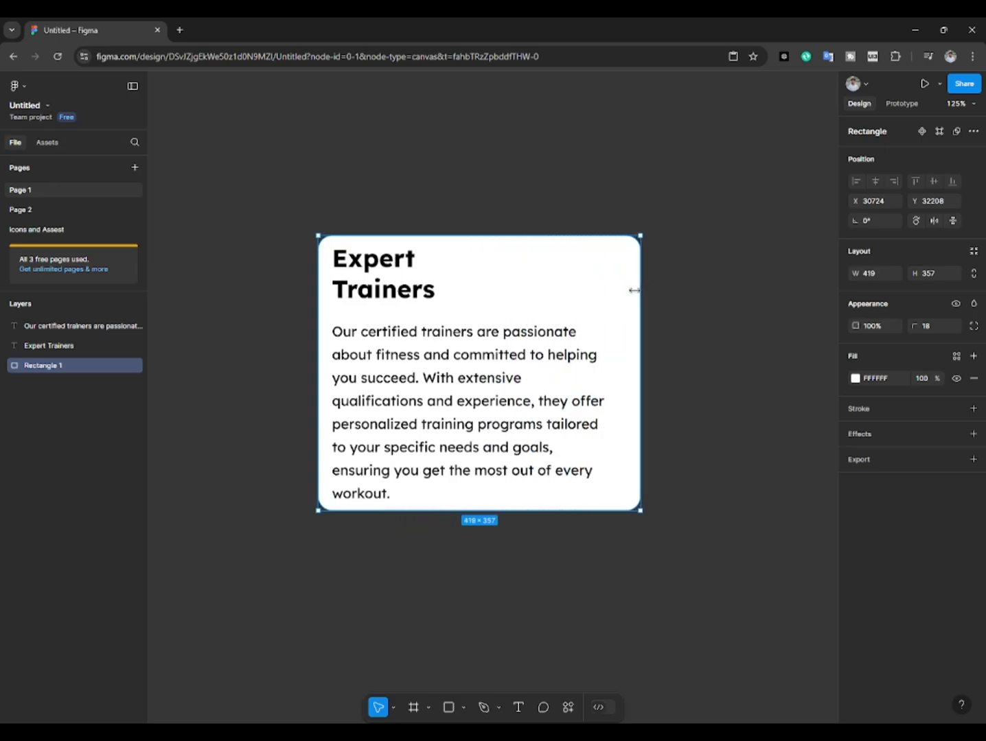
pyautogui.moveTo(469, 236); pyautogui.dragTo(469, 207)
pyautogui.moveTo(429, 510); pyautogui.dragTo(416, 455)
pyautogui.scroll(-5, 421, 511)
pyautogui.scroll(3, 422, 378)
# Step: Centre-align the text of the "Expert Trainers" heading
pyautogui.moveTo(397, 391); pyautogui.dragTo(398, 330)
pyautogui.click(393, 318)
pyautogui.keyDown('shift'); pyautogui.click(392, 344); pyautogui.keyUp('shift')
pyautogui.click(423, 318)
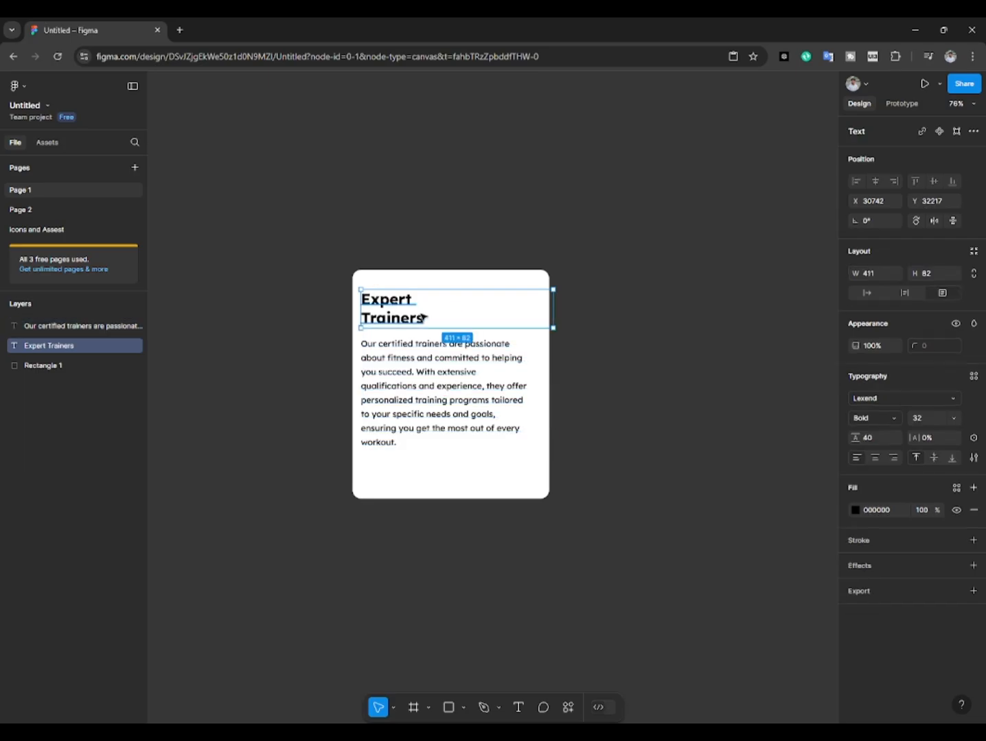
pyautogui.click(875, 457)
pyautogui.click(607, 371)
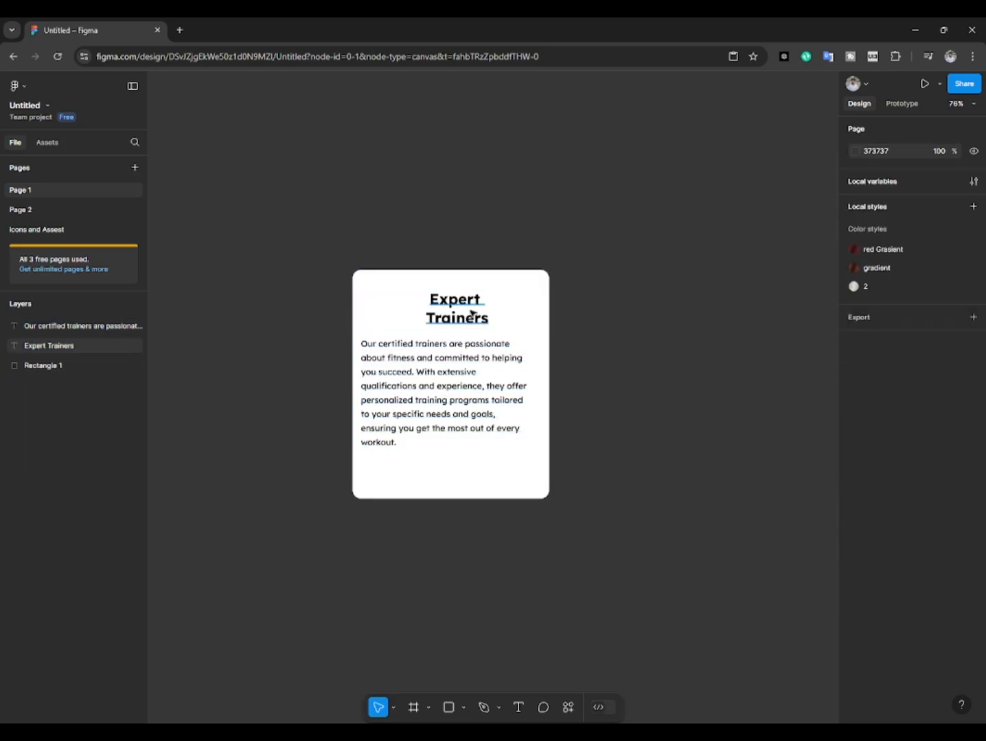
# Step: Align the heading and the white rectangle on their horizontal centres
pyautogui.click(469, 316)
pyautogui.keyDown('shift'); pyautogui.click(511, 280); pyautogui.keyUp('shift')
pyautogui.click(875, 182)
pyautogui.click(610, 295)
# Step: Centre-align the description text and place it under the heading in a box about 342 wide
pyautogui.moveTo(412, 368); pyautogui.dragTo(441, 392)
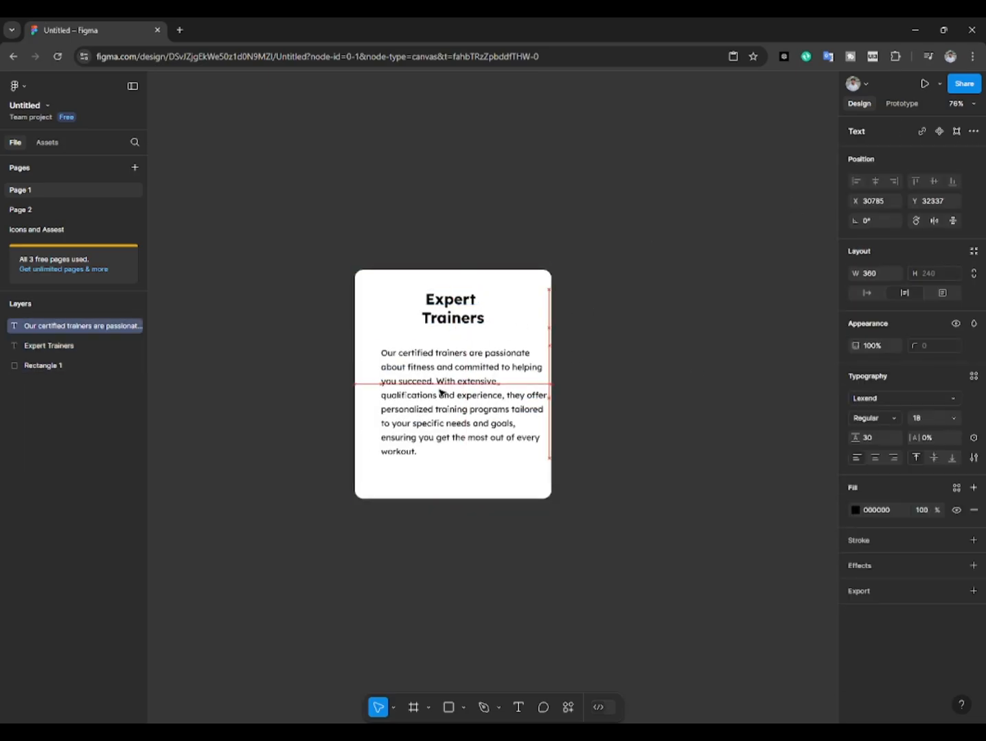
pyautogui.click(874, 457)
pyautogui.click(604, 422)
pyautogui.moveTo(499, 411); pyautogui.dragTo(479, 405)
pyautogui.moveTo(539, 386); pyautogui.dragTo(494, 404)
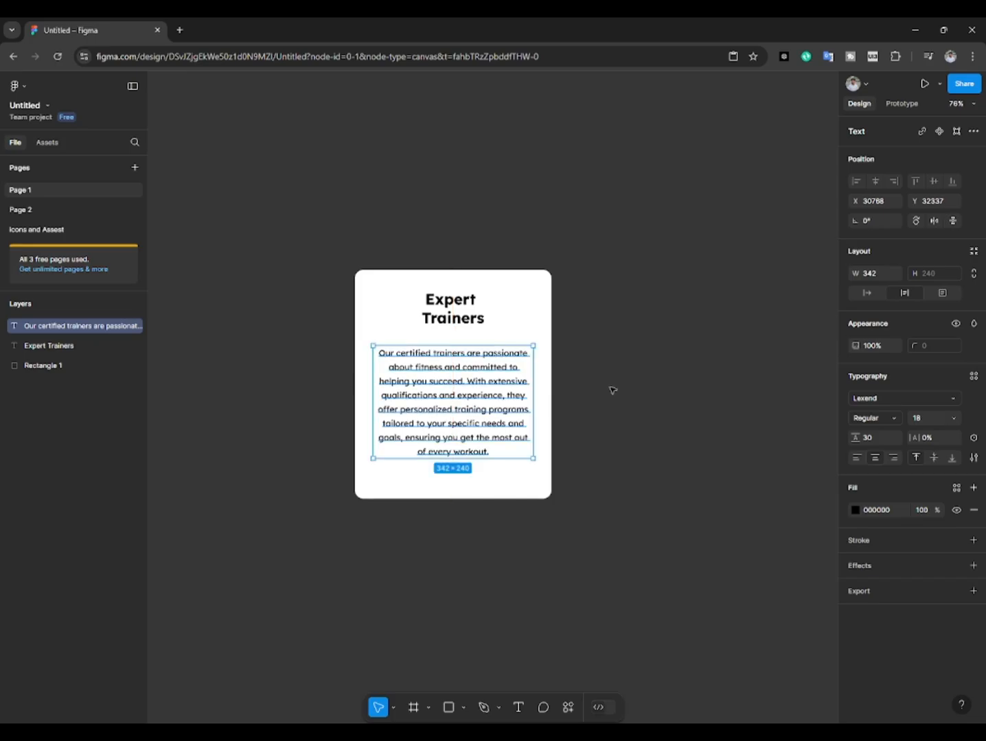
# Step: Group the "Expert Trainers" heading with its description
pyautogui.click(612, 386)
pyautogui.moveTo(618, 365); pyautogui.dragTo(621, 375)
pyautogui.click(481, 418)
pyautogui.click(486, 330)
pyautogui.click(567, 349)
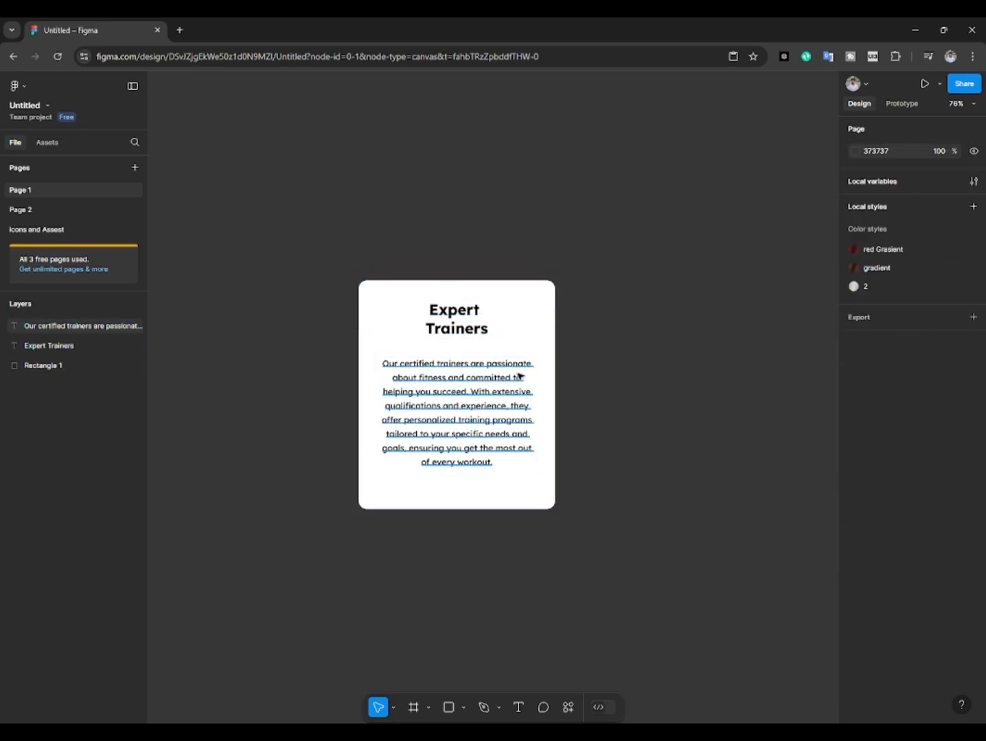
pyautogui.scroll(-1, 485, 391)
pyautogui.click(485, 394)
pyautogui.click(466, 329)
pyautogui.keyDown('shift'); pyautogui.click(476, 396); pyautogui.keyUp('shift')
pyautogui.hotkey('ctrl', 'g')
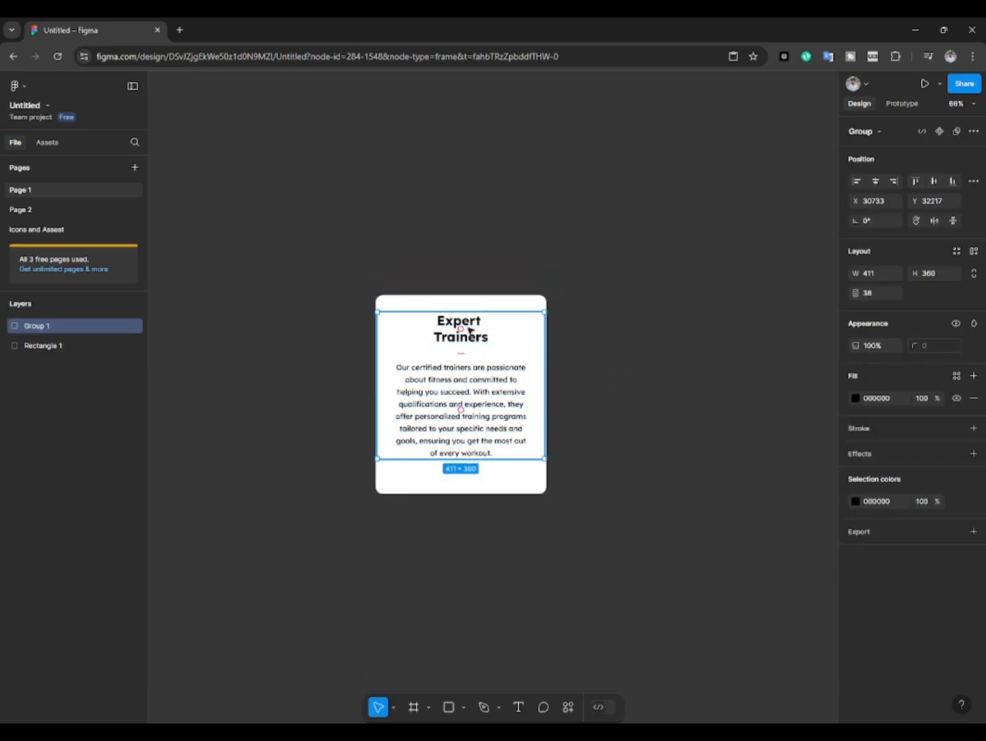
pyautogui.press('Escape')
pyautogui.moveTo(359, 274); pyautogui.dragTo(494, 432)
pyautogui.keyDown('alt'); pyautogui.moveTo(449, 355); pyautogui.dragTo(476, 356); pyautogui.keyUp('alt')
pyautogui.hotkey('ctrl', 'z')
pyautogui.click(363, 297)
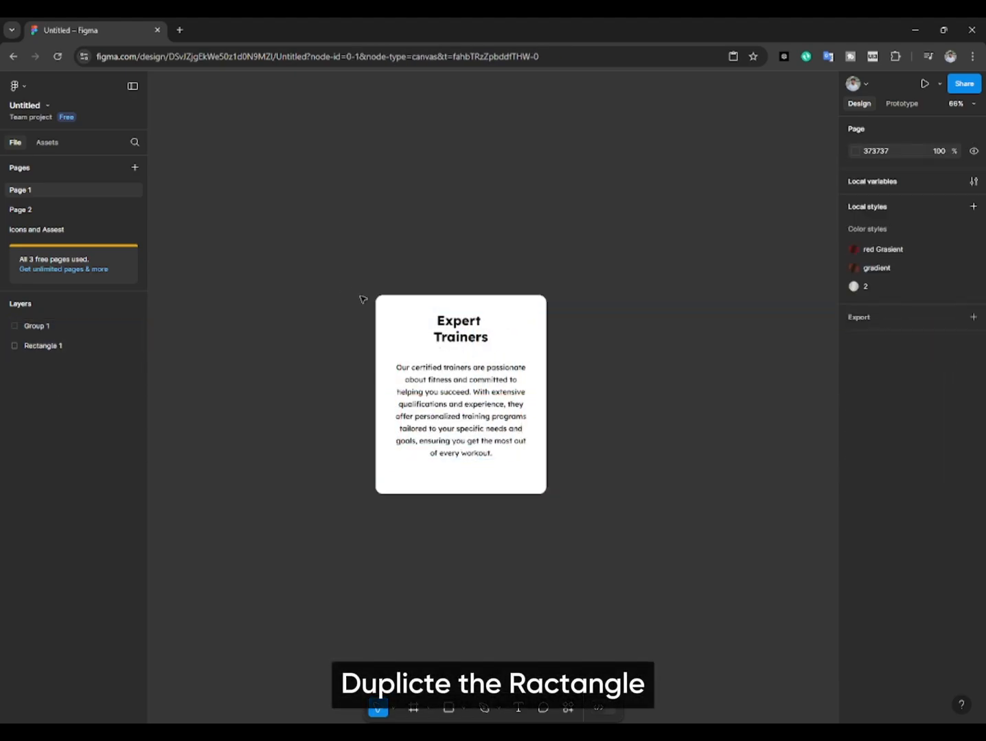
# Step: Duplicate the white rectangle to the right of the card and fill the copy with a random Unsplash image
pyautogui.keyDown('alt'); pyautogui.moveTo(403, 330); pyautogui.dragTo(584, 319); pyautogui.keyUp('alt')
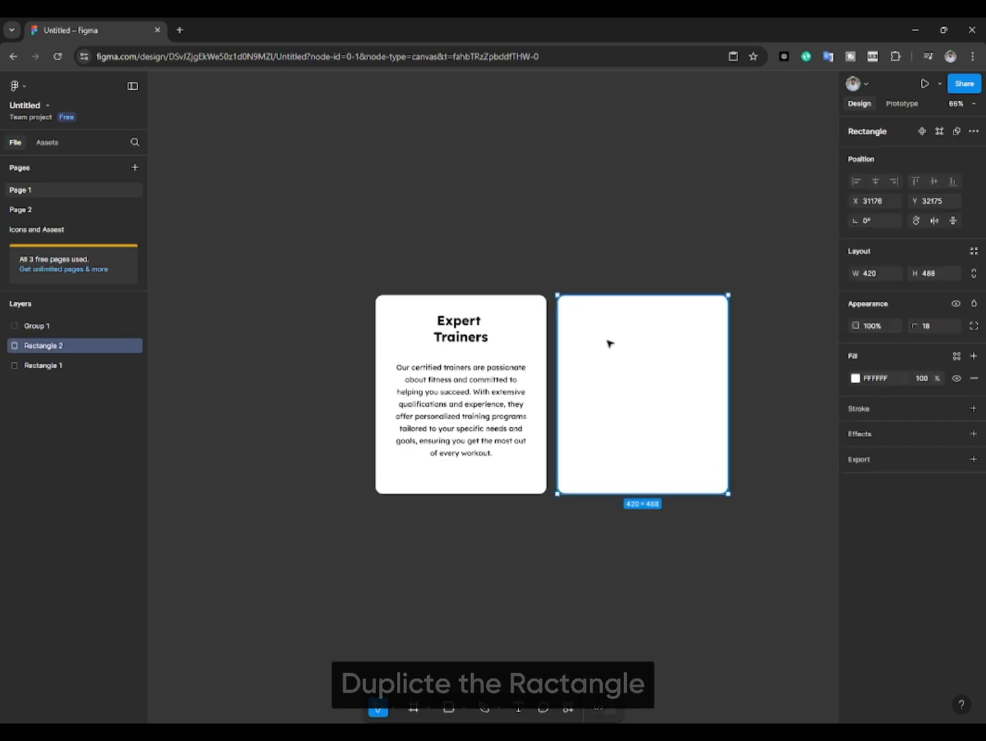
pyautogui.click(543, 707)
pyautogui.press('Escape')
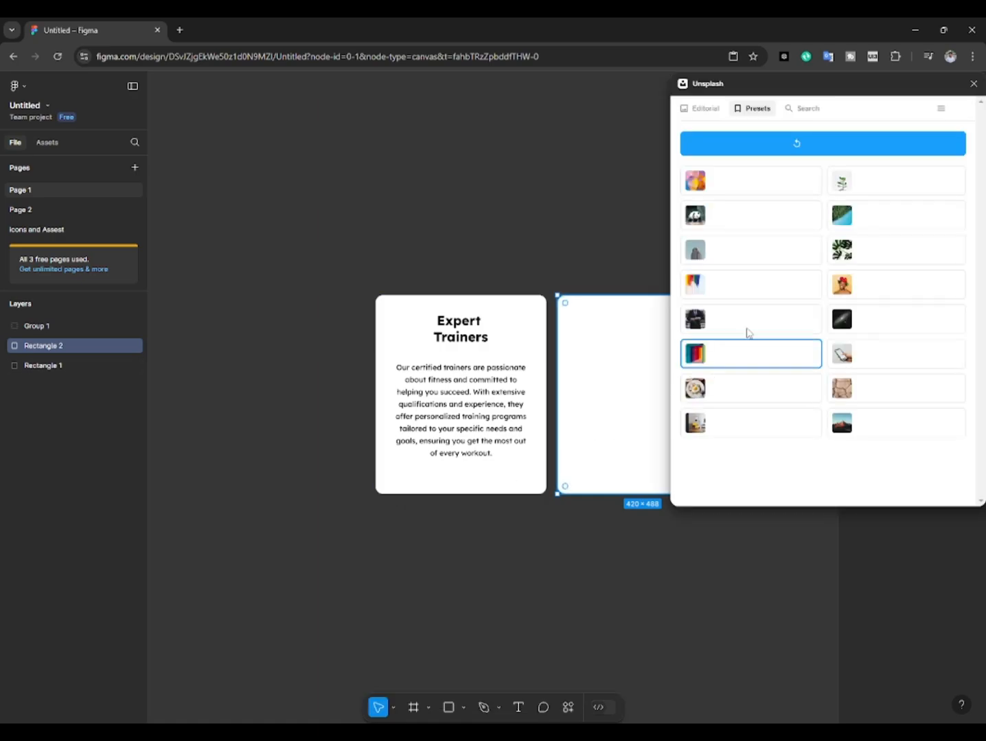
pyautogui.click(742, 147)
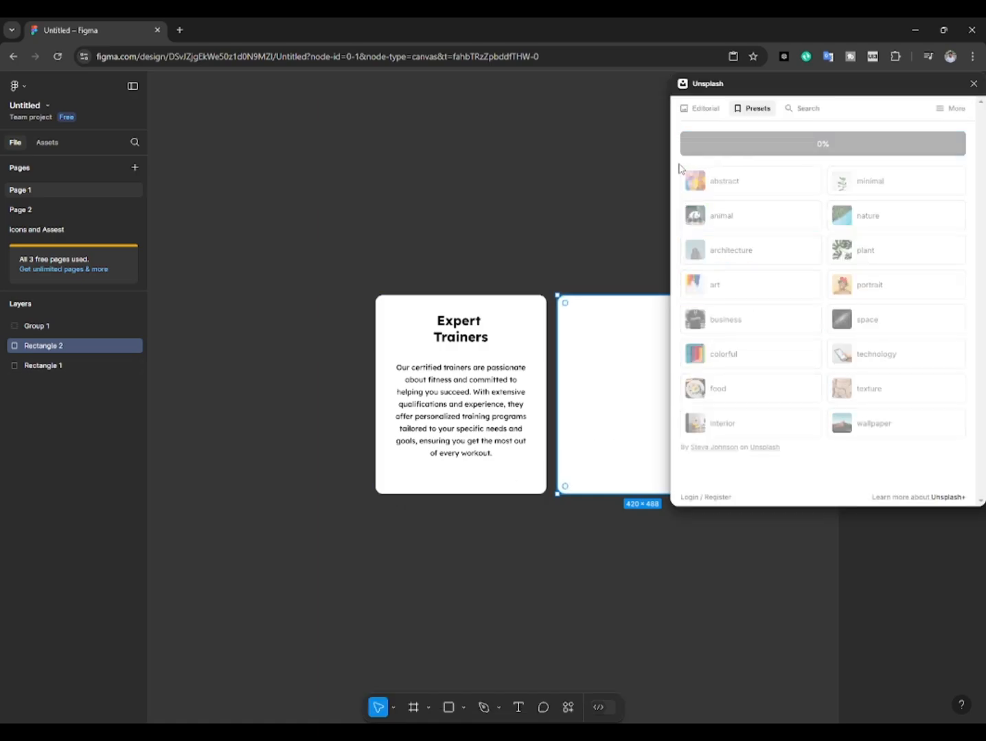
pyautogui.click(624, 198)
pyautogui.moveTo(610, 244); pyautogui.dragTo(586, 244)
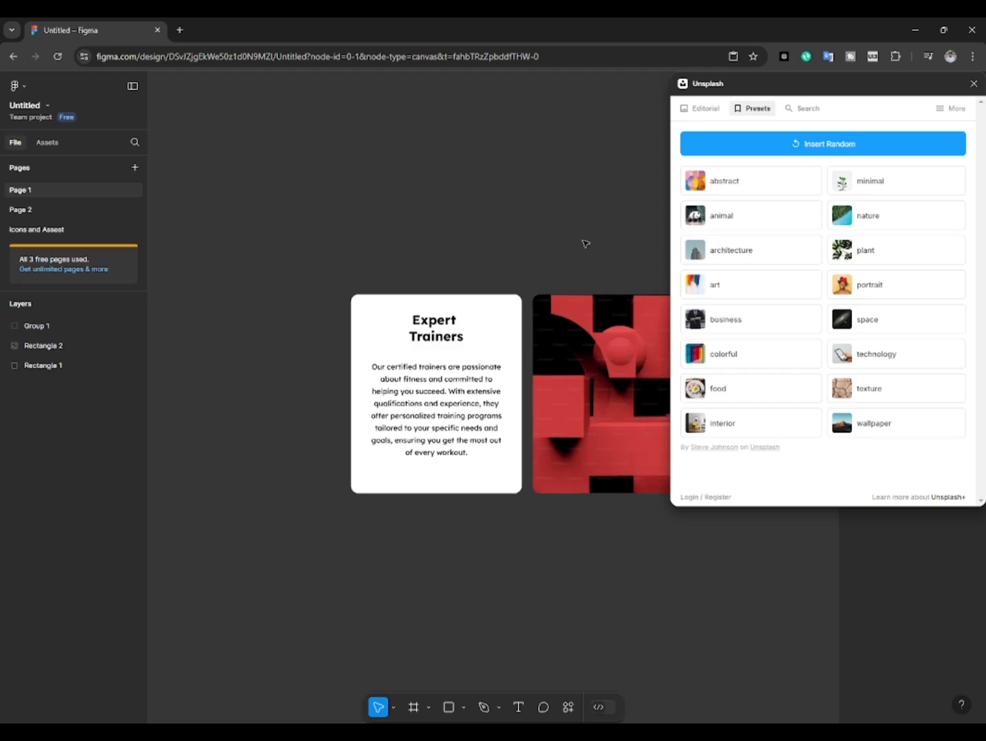
pyautogui.click(974, 84)
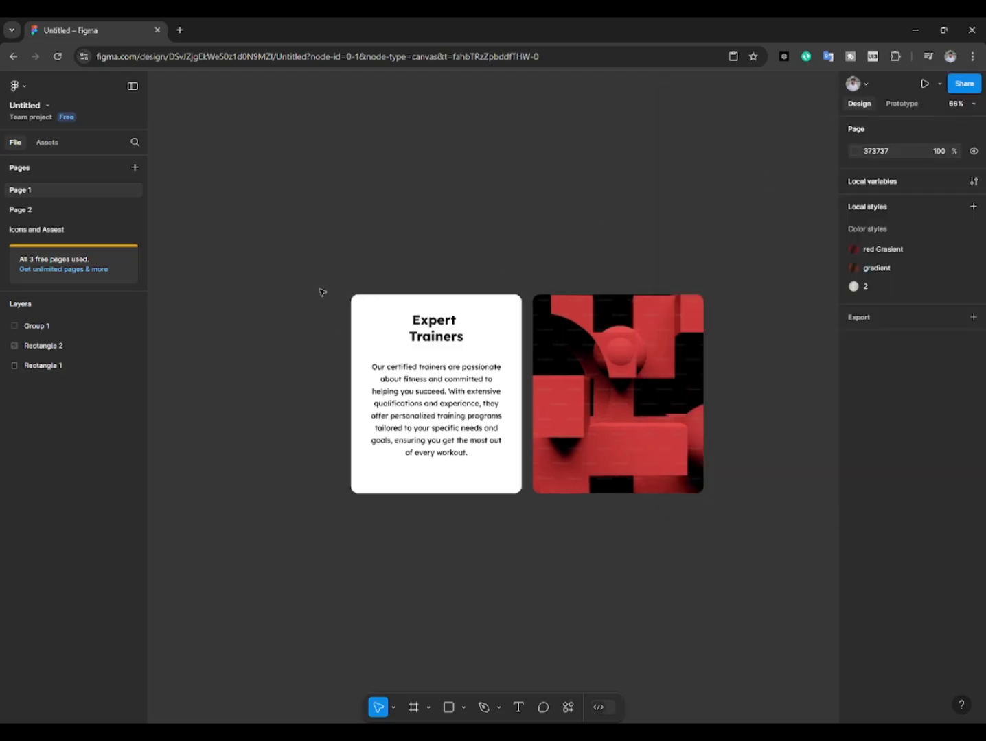
# Step: Combine the original white rectangle with the heading and description in one group, keeping the rectangle beneath the texts
pyautogui.click(420, 334)
pyautogui.keyDown('shift'); pyautogui.click(376, 306); pyautogui.keyUp('shift')
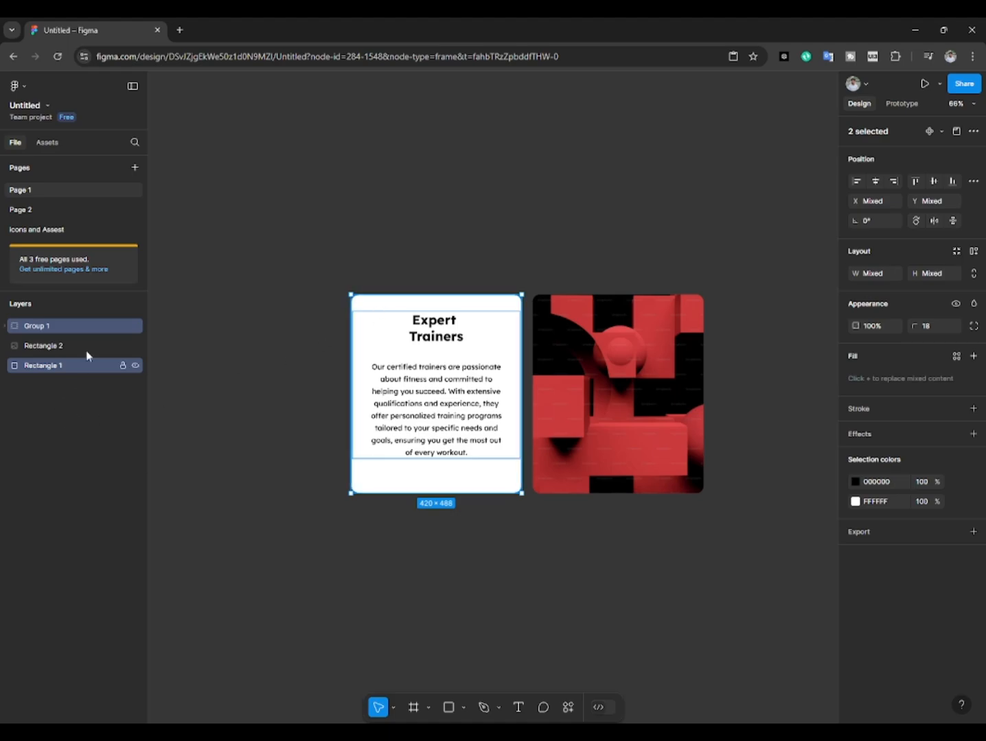
pyautogui.moveTo(58, 368); pyautogui.dragTo(60, 396)
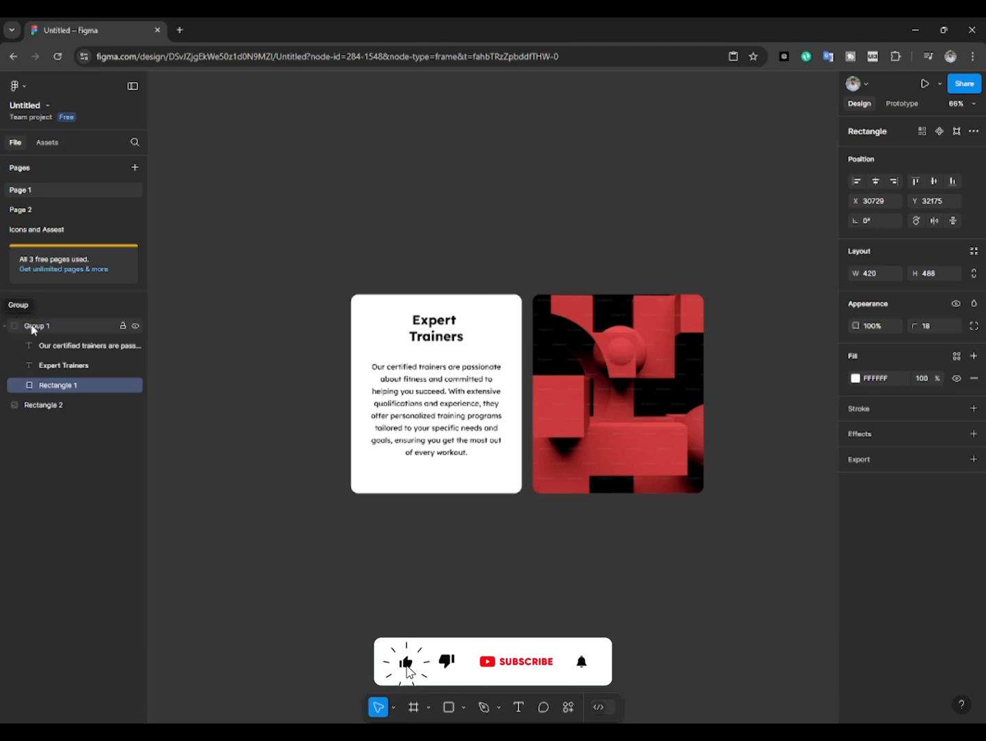
# Step: Align the text card group and the image rectangle on their horizontal centres so the card covers the image
pyautogui.click(32, 328)
pyautogui.keyDown('shift'); pyautogui.click(44, 406); pyautogui.keyUp('shift')
pyautogui.click(46, 407)
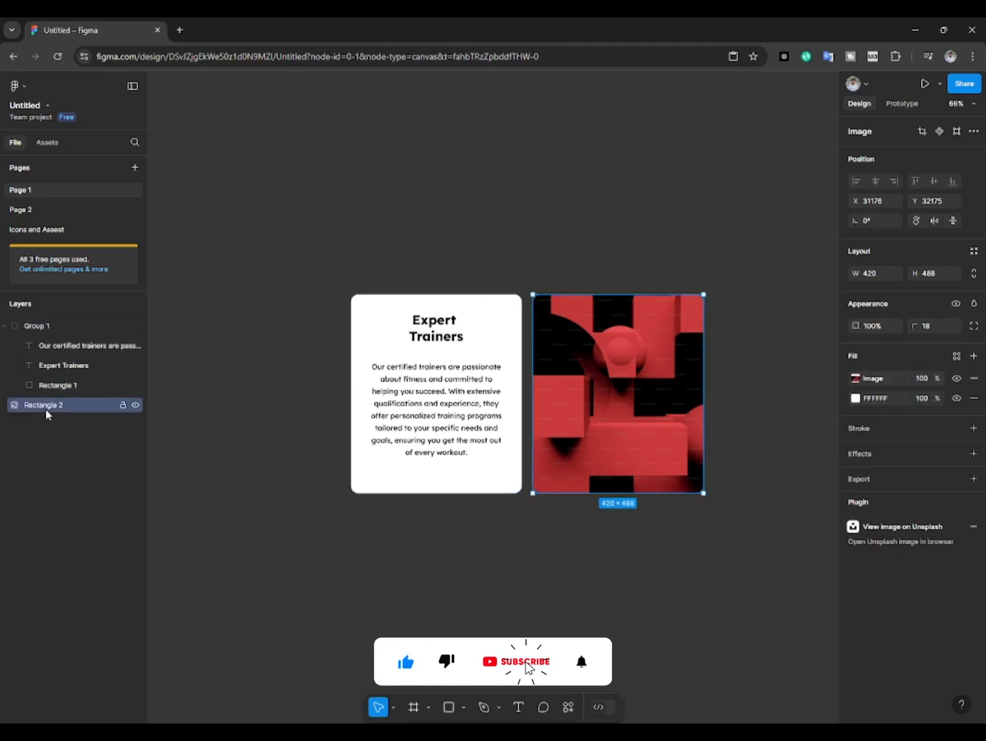
pyautogui.keyDown('shift'); pyautogui.click(39, 328); pyautogui.keyUp('shift')
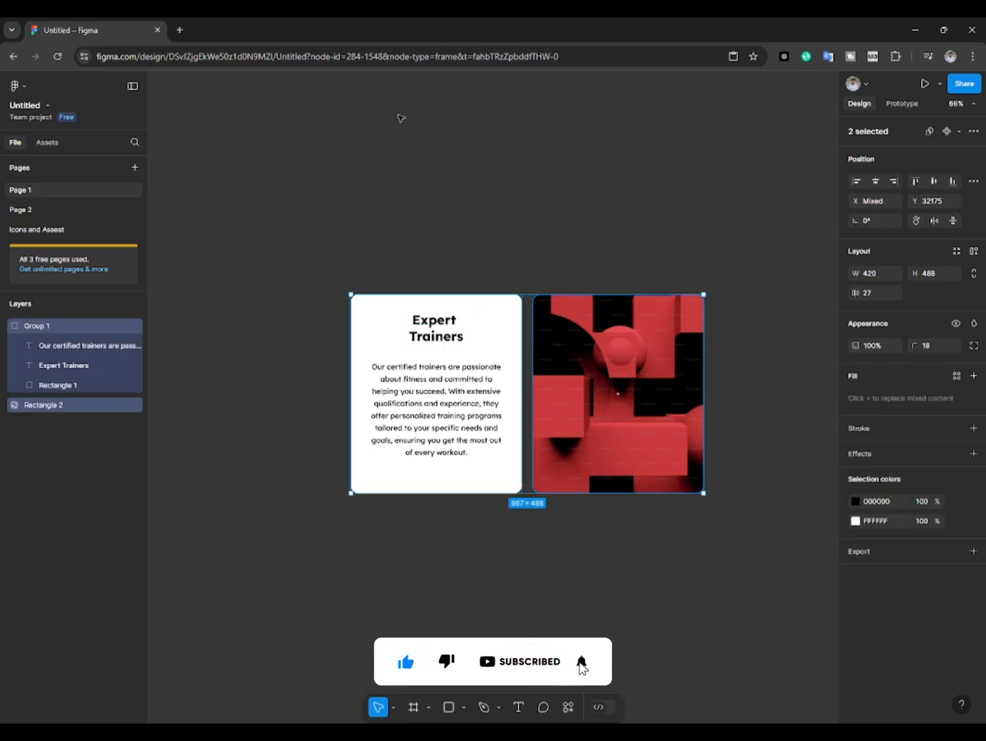
pyautogui.click(874, 180)
pyautogui.click(402, 325)
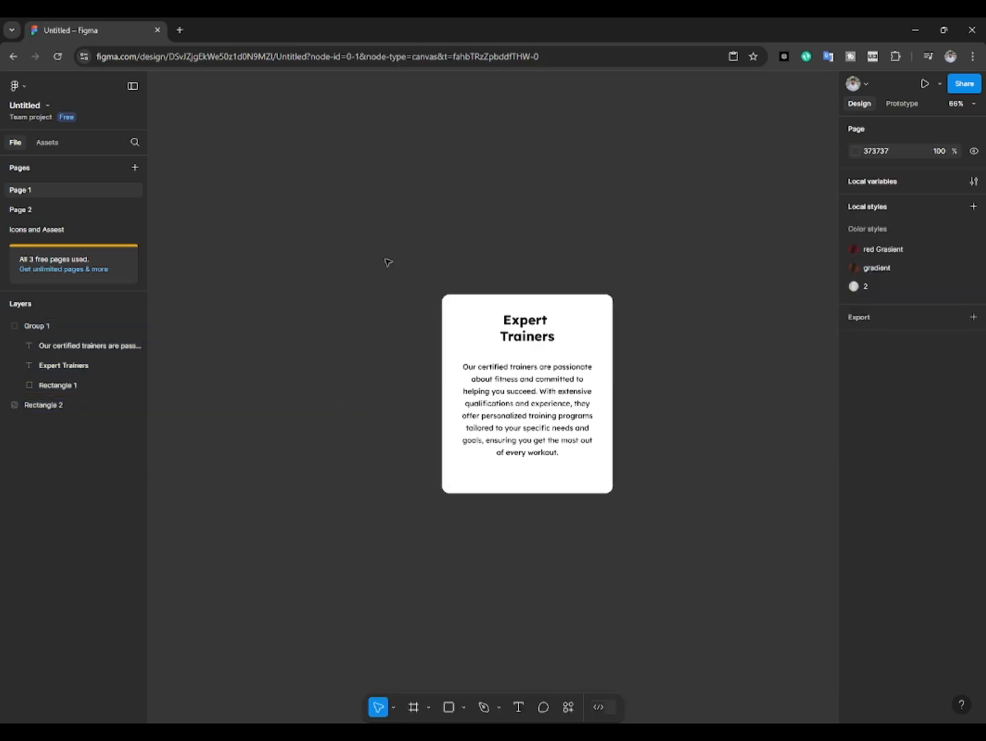
# Step: Wrap the stacked text card group and image rectangle in a frame
pyautogui.moveTo(387, 262); pyautogui.dragTo(627, 526)
pyautogui.moveTo(489, 374); pyautogui.dragTo(655, 374)
pyautogui.hotkey('ctrl', 'z')
pyautogui.rightClick(560, 376)
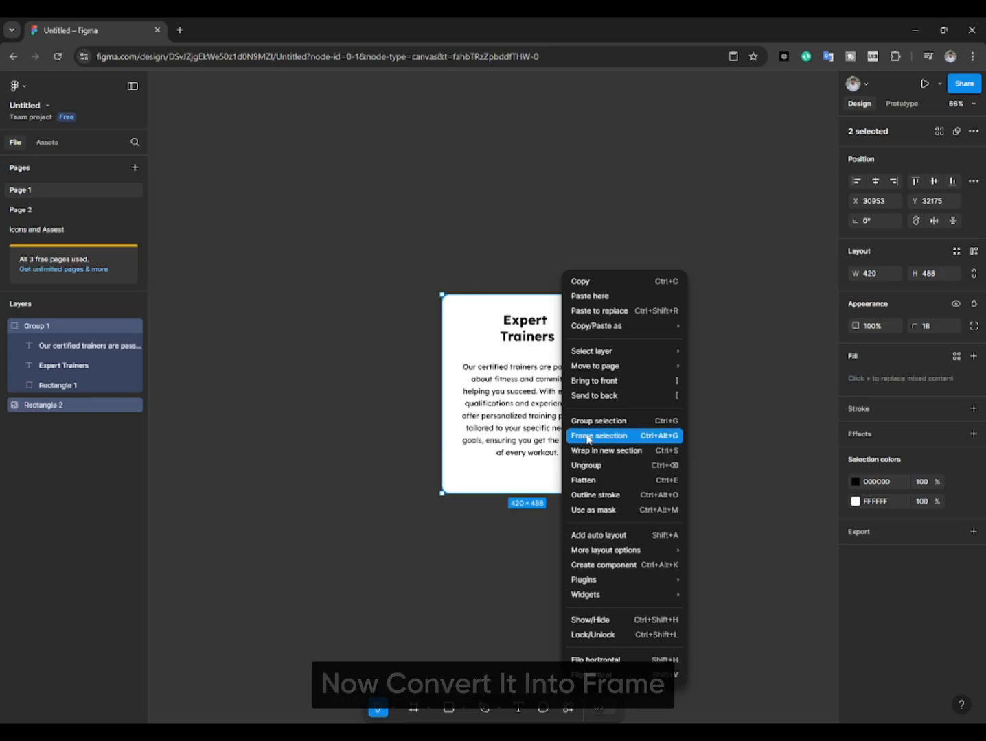
pyautogui.click(587, 436)
pyautogui.press('Escape')
# Step: Duplicate the card frame to its right with a gap of about 23
pyautogui.click(461, 339)
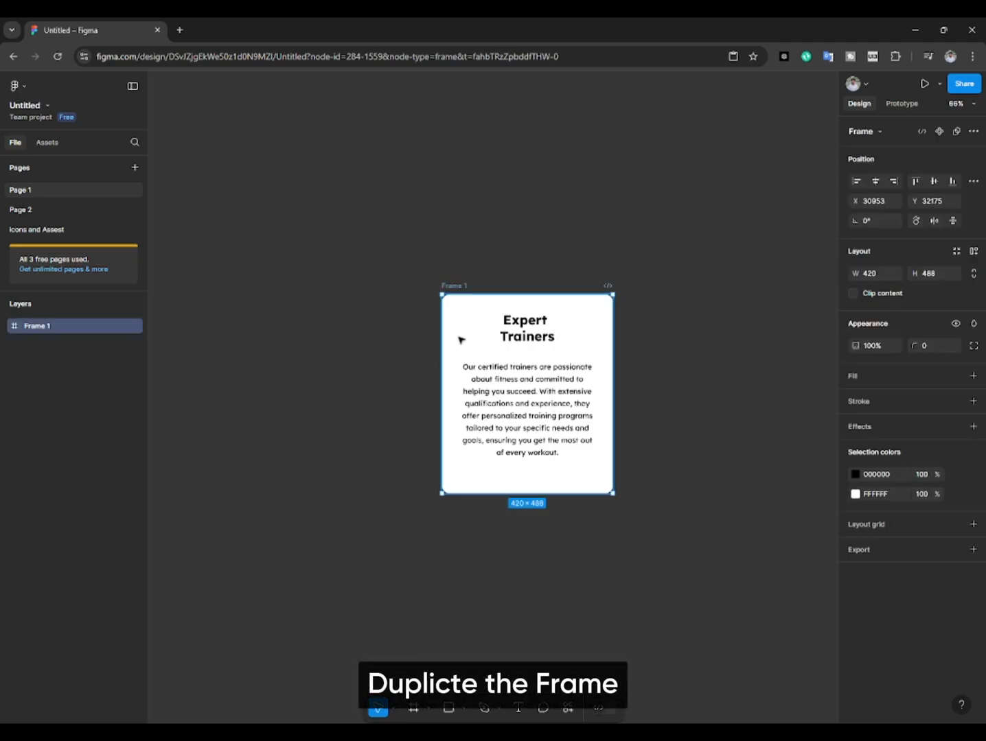
pyautogui.moveTo(469, 374); pyautogui.dragTo(649, 374)
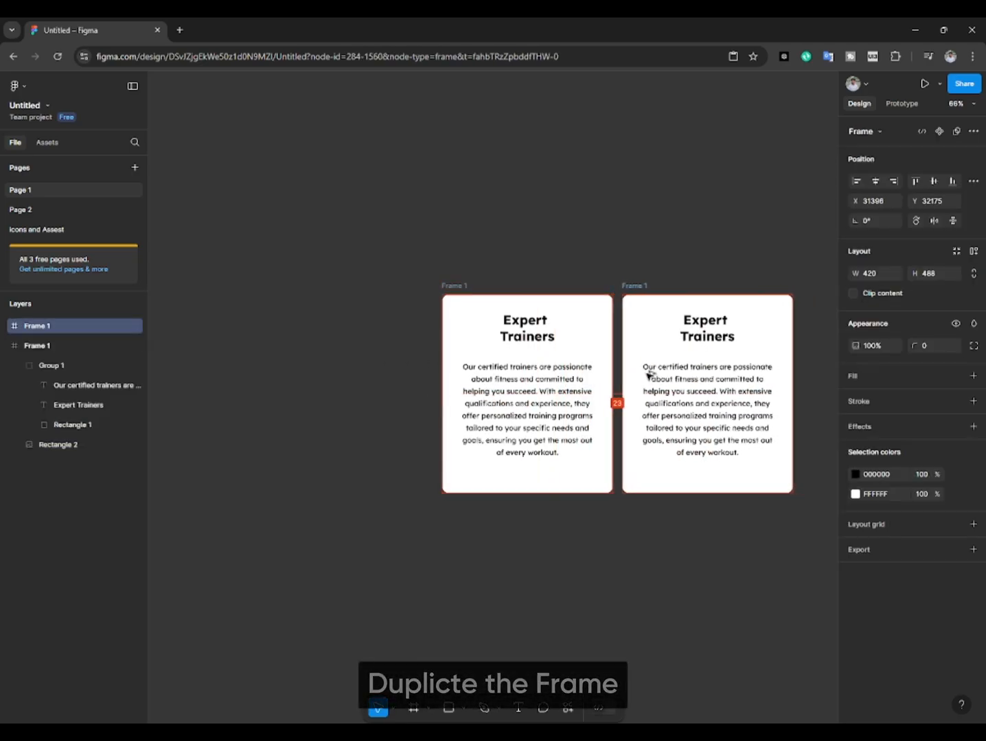
pyautogui.click(702, 231)
pyautogui.moveTo(702, 231); pyautogui.dragTo(587, 221)
# Step: Move the image rectangle in the duplicated frame up to Y -50 so its upper edge shows above the text card
pyautogui.click(523, 327)
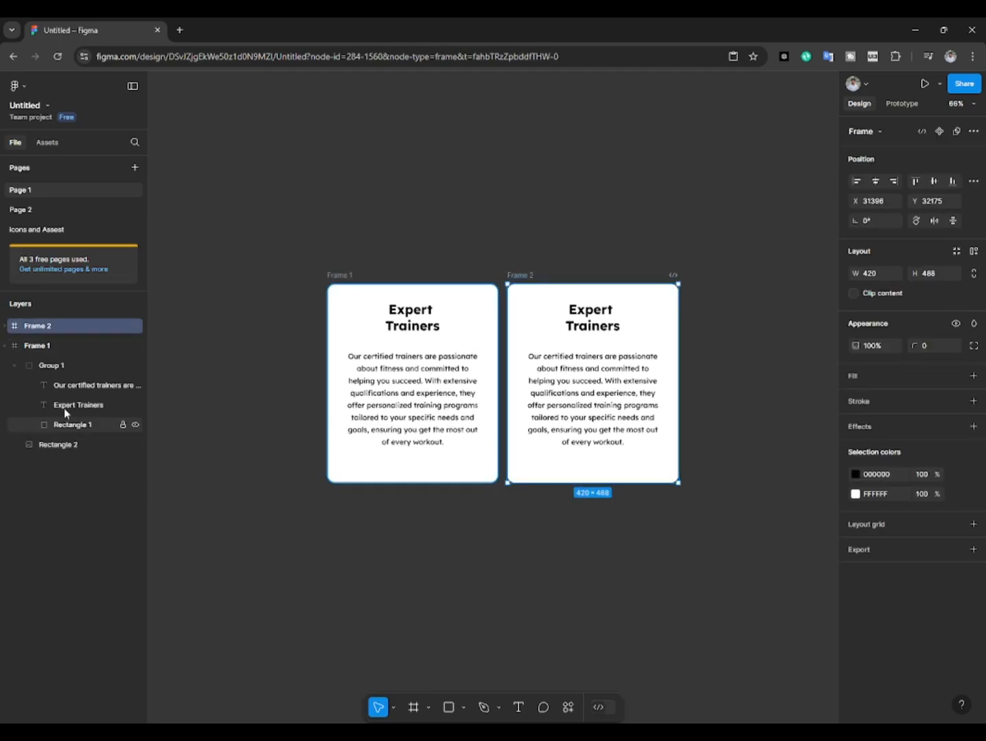
pyautogui.click(6, 327)
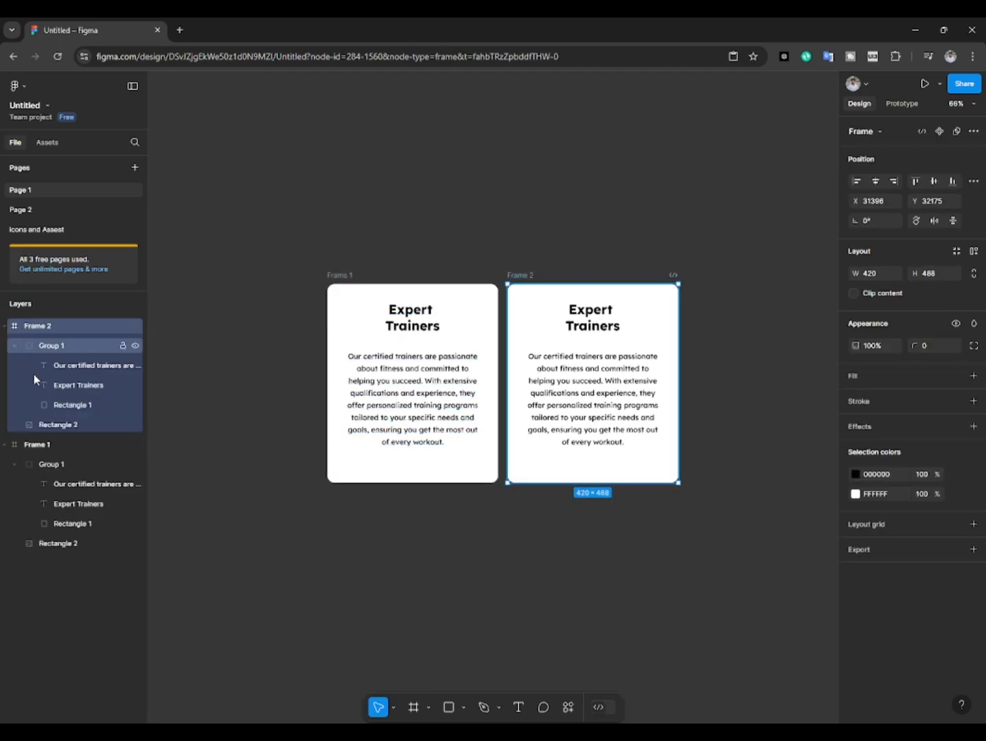
pyautogui.click(57, 426)
pyautogui.hotkey('shift', 'Up')
pyautogui.hotkey('shift', 'Up')
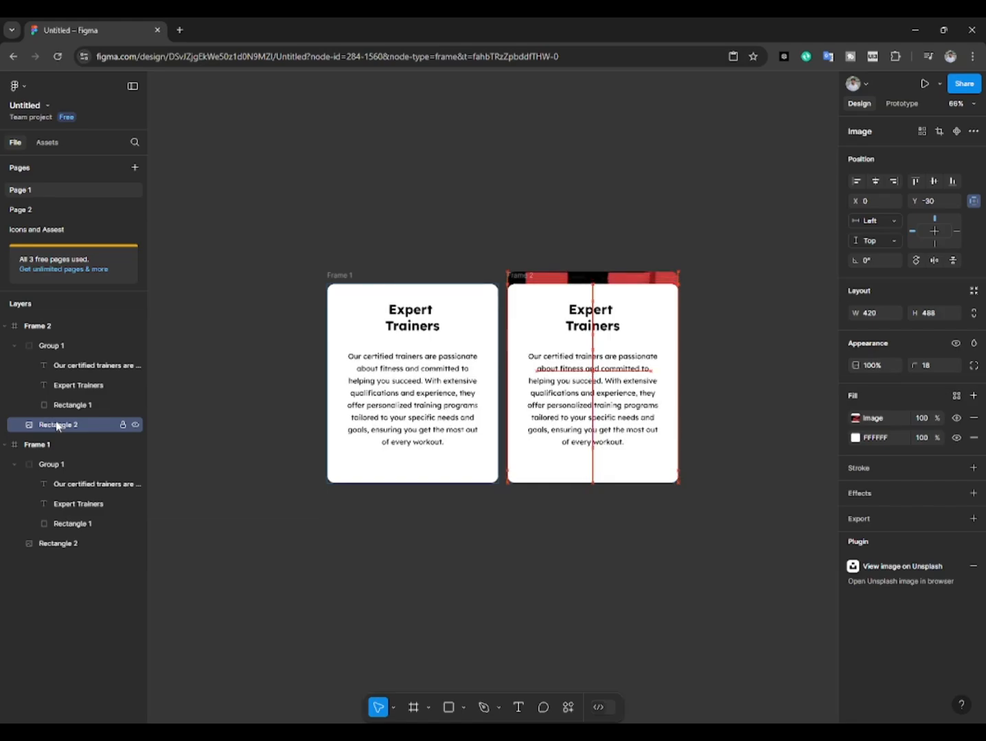
pyautogui.hotkey('shift', 'Up')
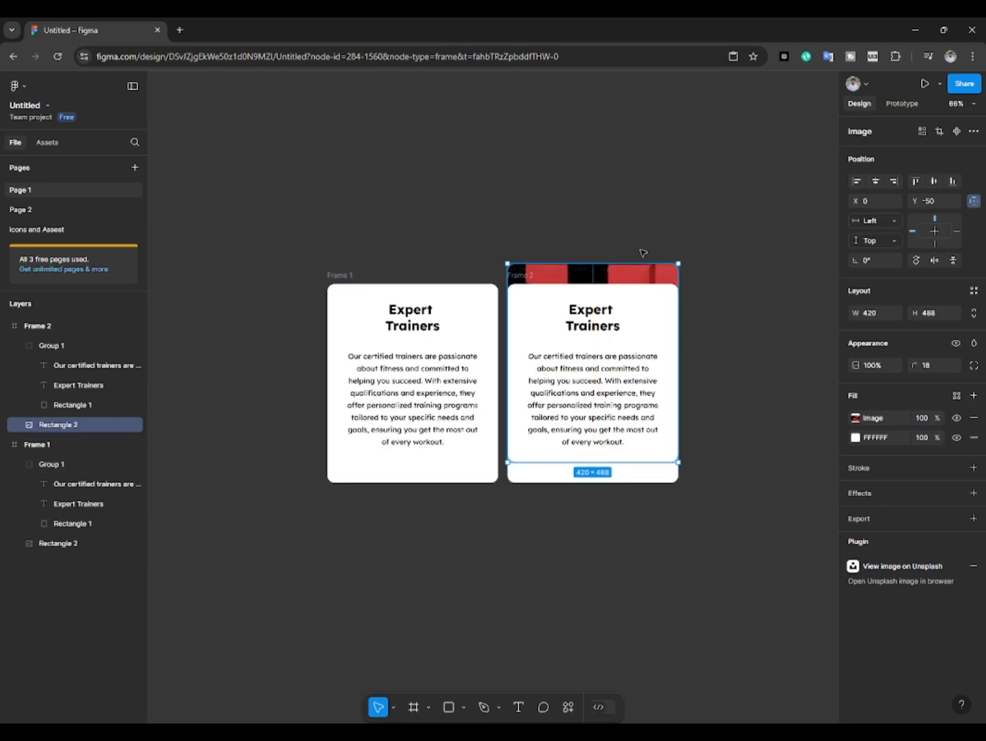
# Step: Rotate the duplicated frame's image rectangle counterclockwise by about 8° and nudge it up to about Y -24
pyautogui.moveTo(691, 258); pyautogui.dragTo(716, 263)
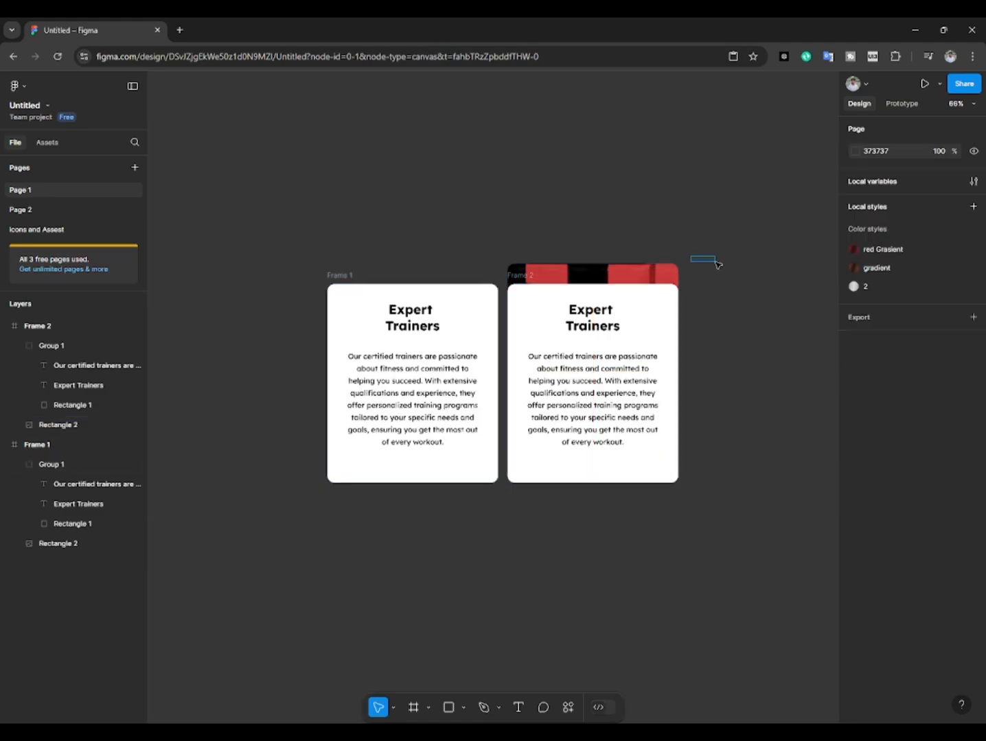
pyautogui.click(673, 268)
pyautogui.click(680, 255)
pyautogui.click(667, 271)
pyautogui.moveTo(678, 258); pyautogui.dragTo(669, 242)
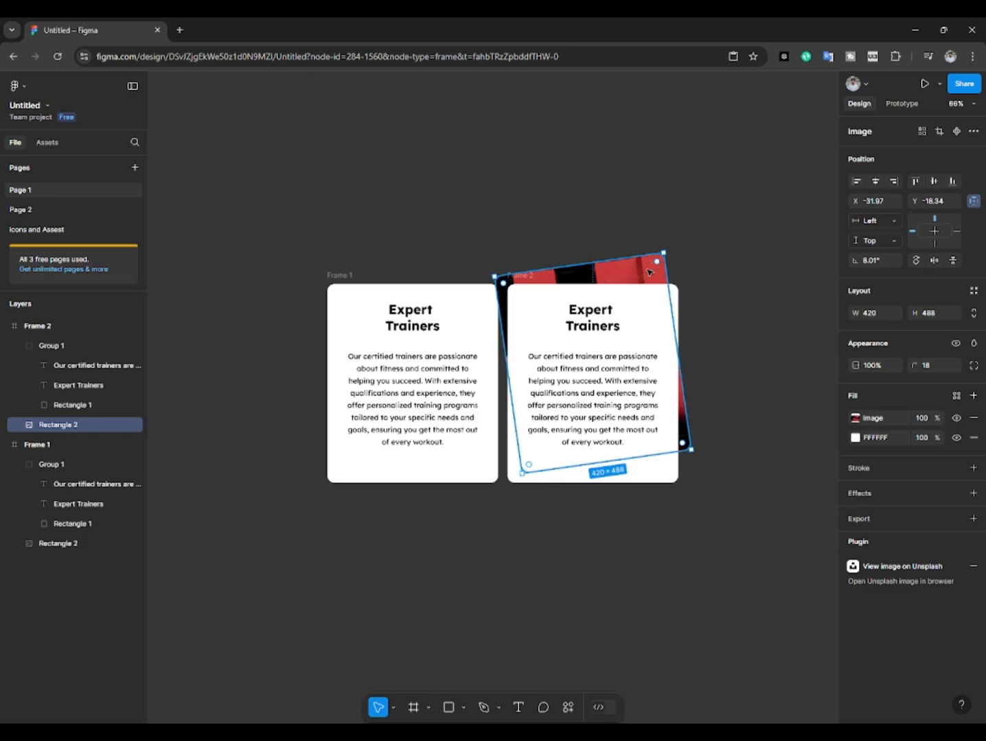
pyautogui.press('Up')
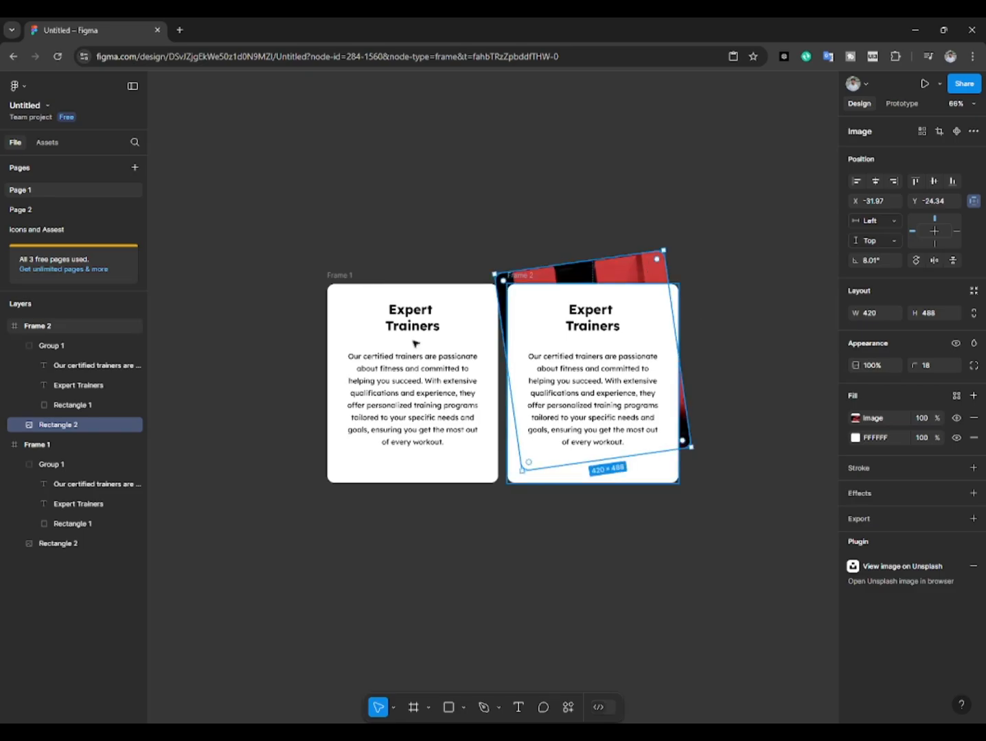
# Step: Move the original card frame left to leave a gap of about 97 before the duplicated frame
pyautogui.moveTo(324, 275); pyautogui.dragTo(294, 275)
pyautogui.click(523, 324)
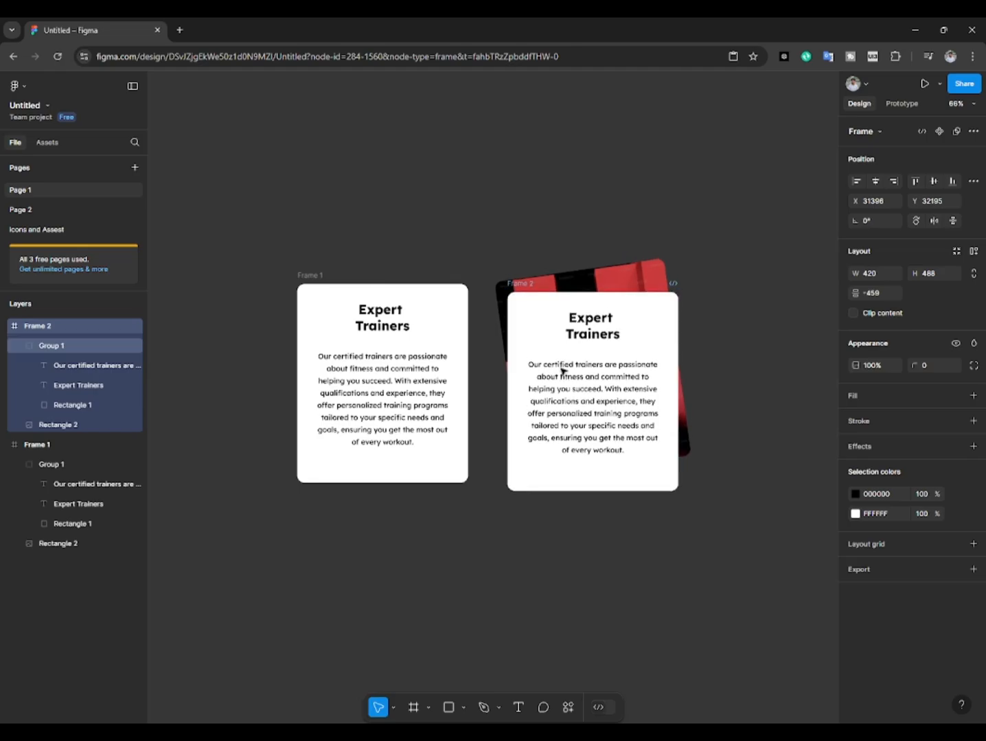
# Step: Lower the text card group in the duplicated frame to Y 34 and rotate it clockwise by about 9°
pyautogui.click(545, 341)
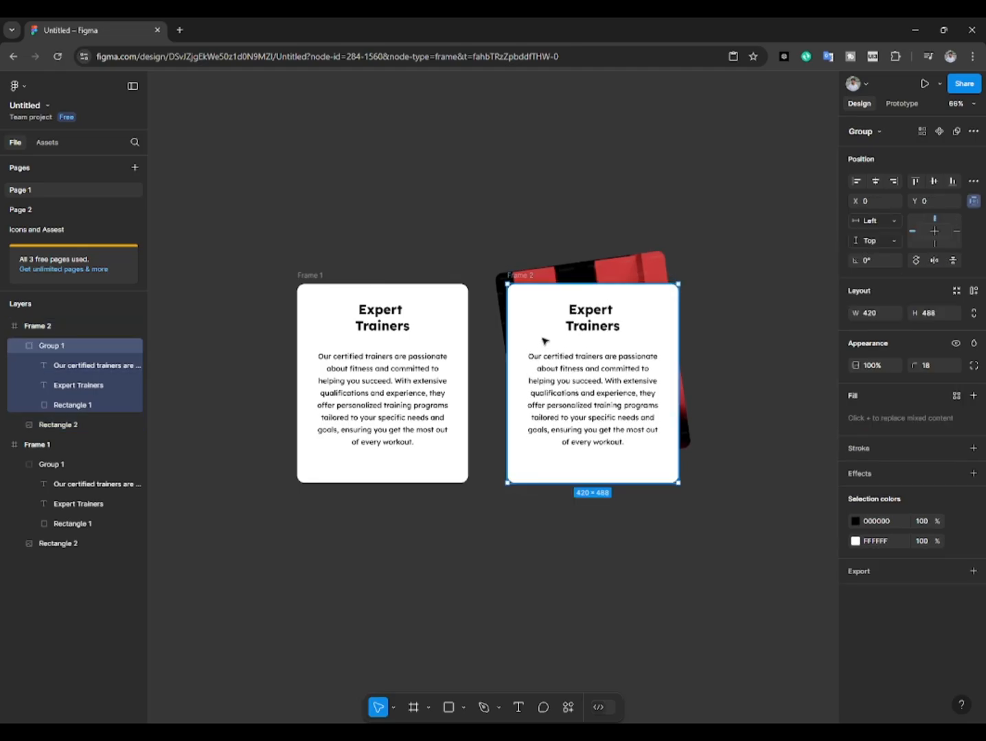
pyautogui.press('Down')
pyautogui.press('Down')
pyautogui.press('Down')
pyautogui.press('Down')
pyautogui.hotkey('shift', 'Down')
pyautogui.hotkey('shift', 'Down')
pyautogui.hotkey('shift', 'Down')
pyautogui.hotkey('shift', 'Down')
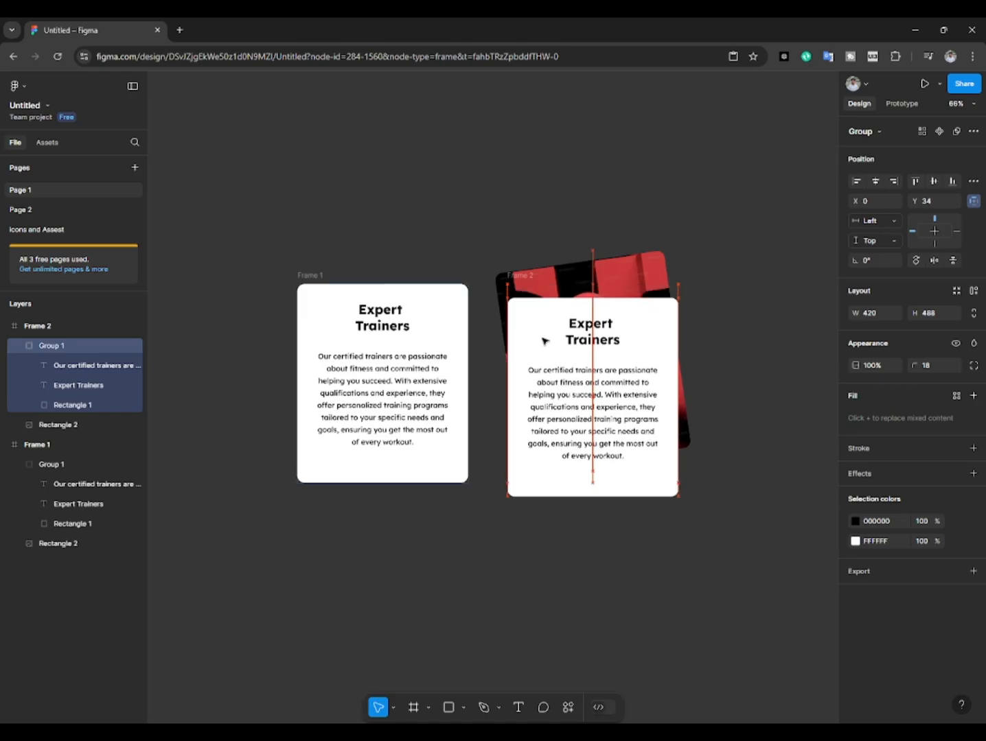
pyautogui.moveTo(685, 293); pyautogui.dragTo(712, 295)
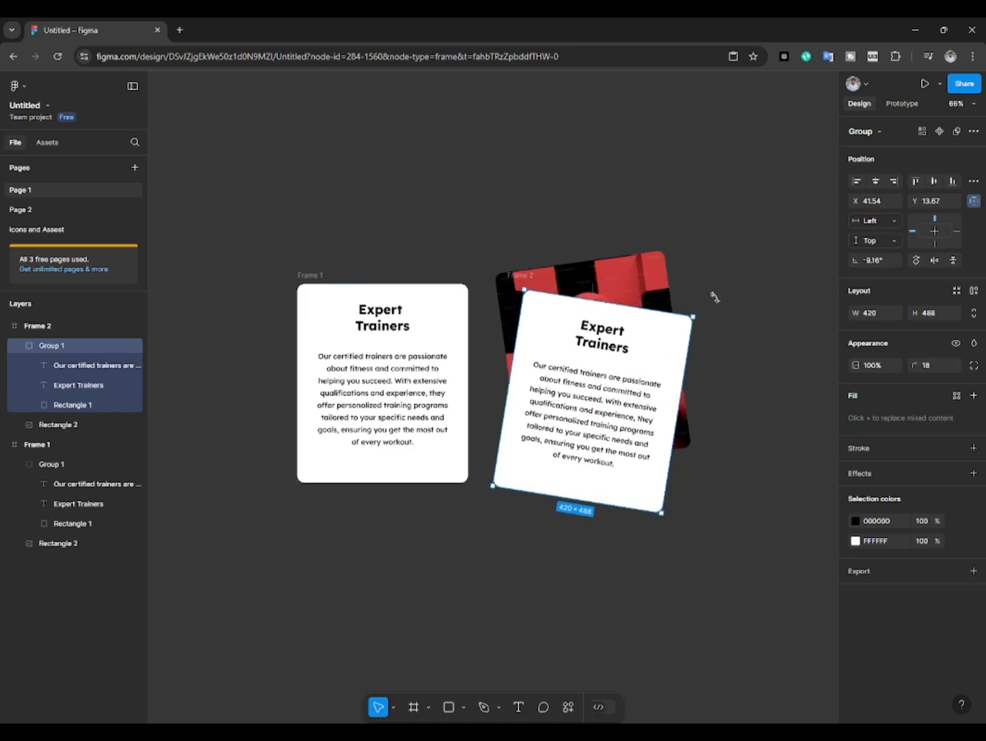
pyautogui.click(713, 294)
# Step: Turn the two card frames into a component set
pyautogui.scroll(-1, 712, 295)
pyautogui.moveTo(268, 253); pyautogui.dragTo(742, 550)
pyautogui.click(958, 131)
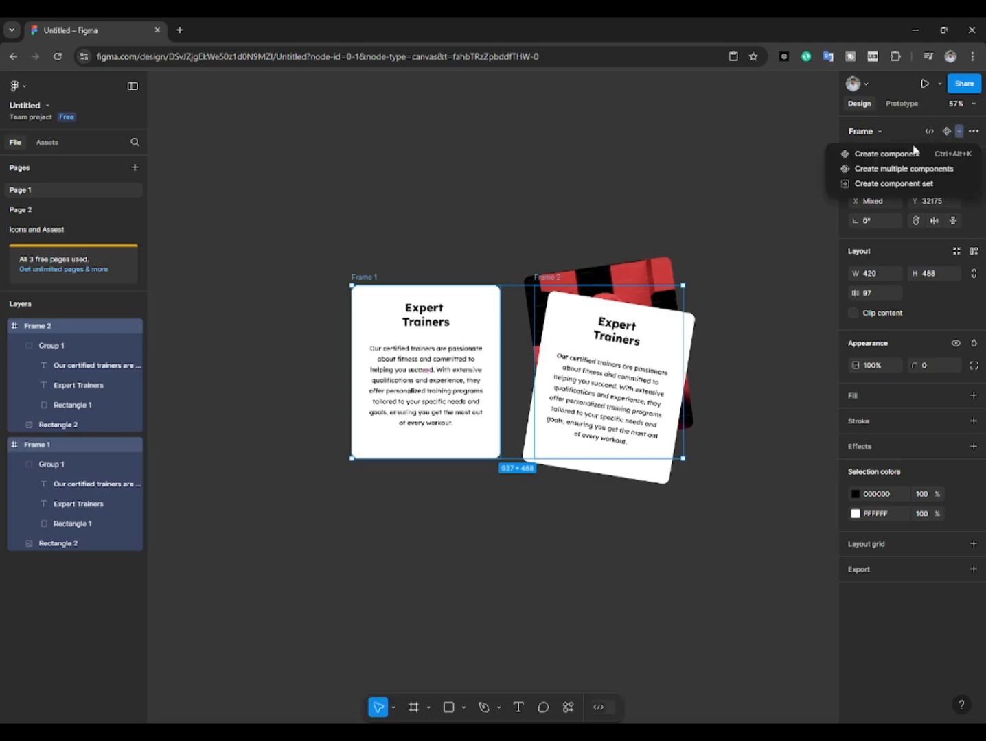
pyautogui.click(892, 185)
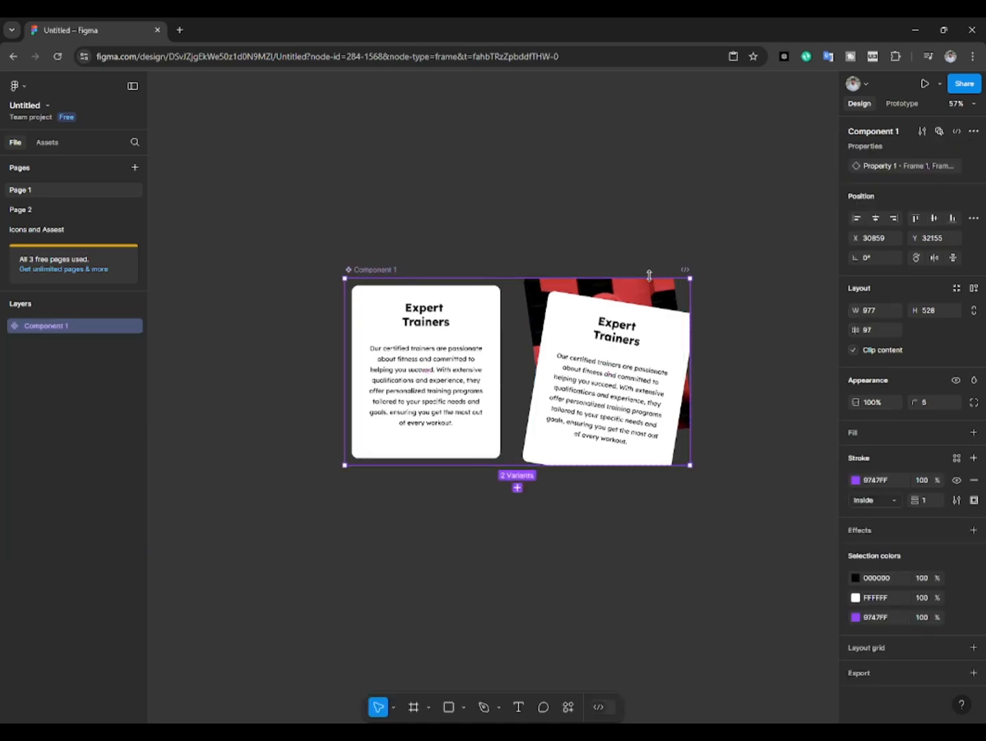
# Step: Enlarge the component set's boundary on all four sides around both variants, to a height of about 832
pyautogui.moveTo(648, 275); pyautogui.dragTo(647, 224)
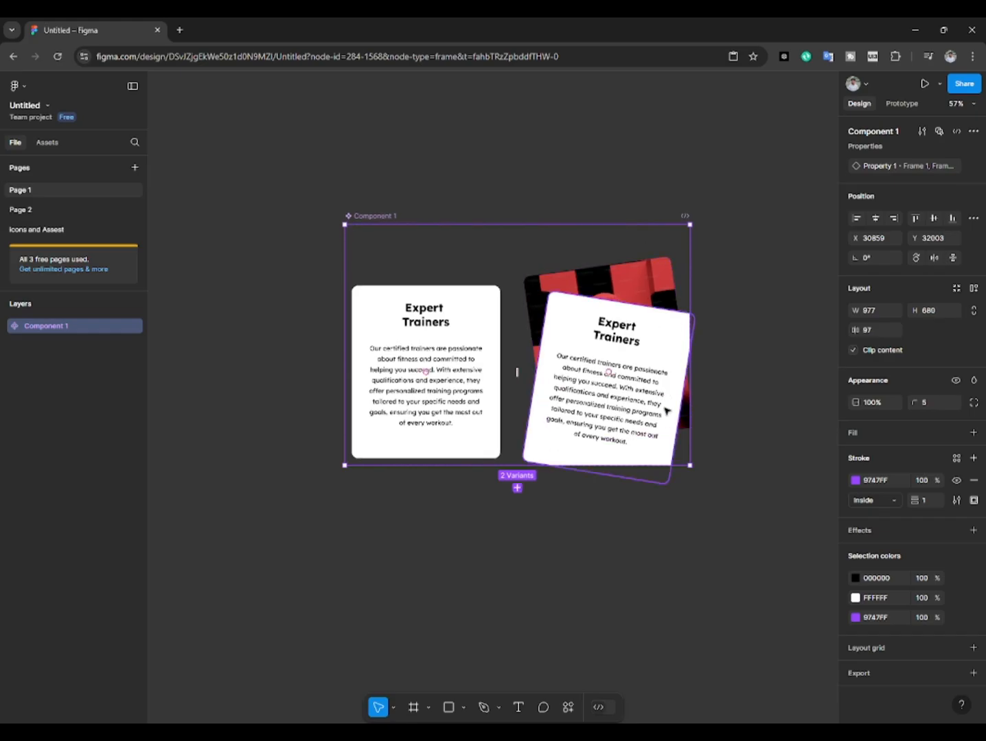
pyautogui.moveTo(661, 462); pyautogui.dragTo(660, 520)
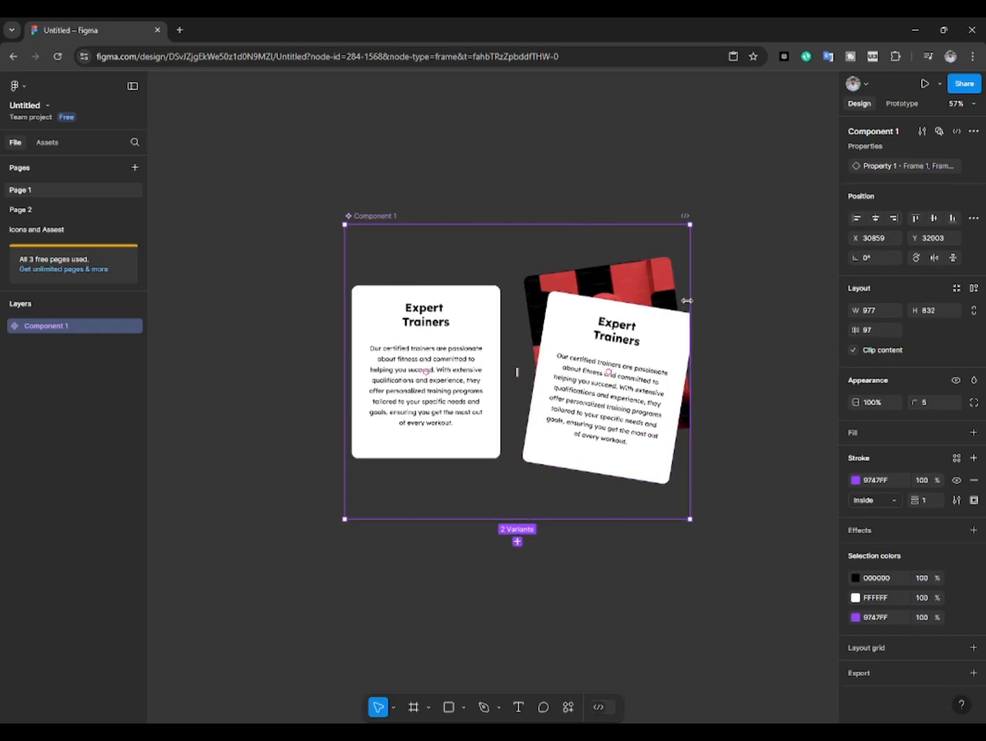
pyautogui.moveTo(689, 300); pyautogui.dragTo(722, 289)
pyautogui.moveTo(345, 313); pyautogui.dragTo(316, 312)
pyautogui.click(307, 228)
# Step: Connect the straight card variant to the rotated variant with a While hovering trigger that changes to Frame 2 using Smart animate
pyautogui.click(381, 335)
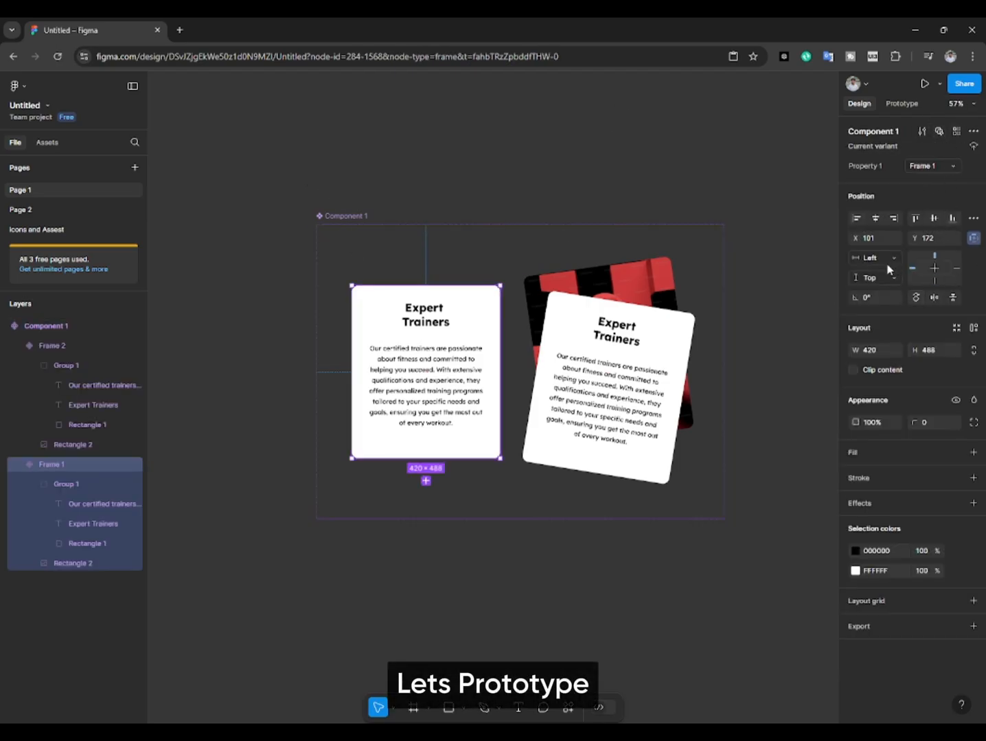
pyautogui.click(901, 103)
pyautogui.moveTo(499, 372); pyautogui.dragTo(549, 376)
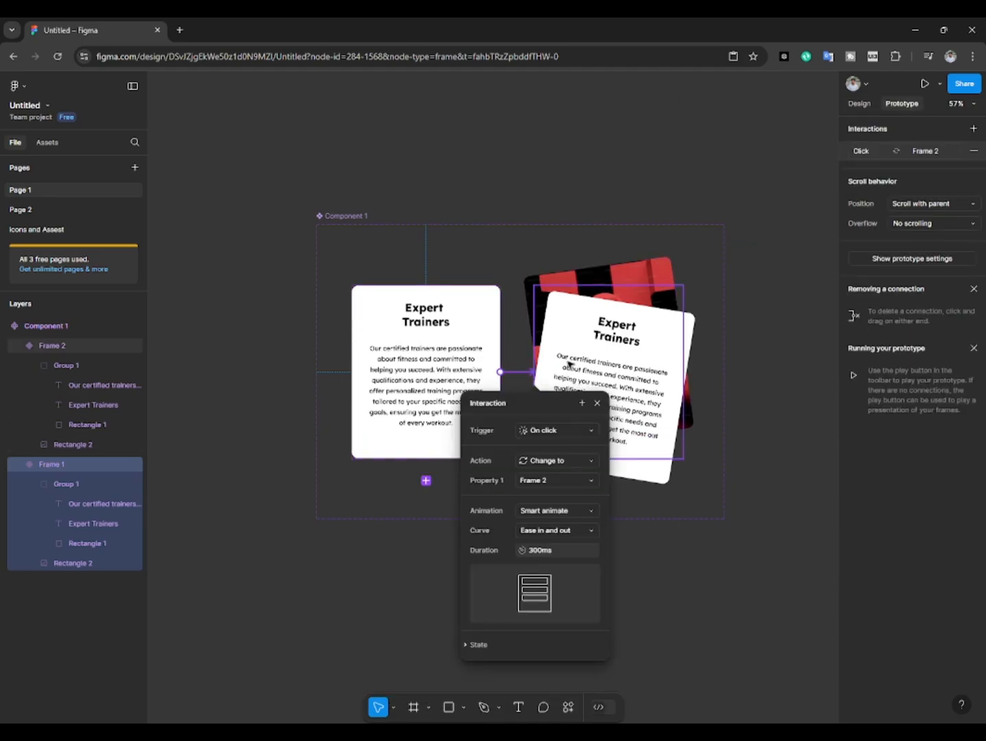
pyautogui.click(568, 431)
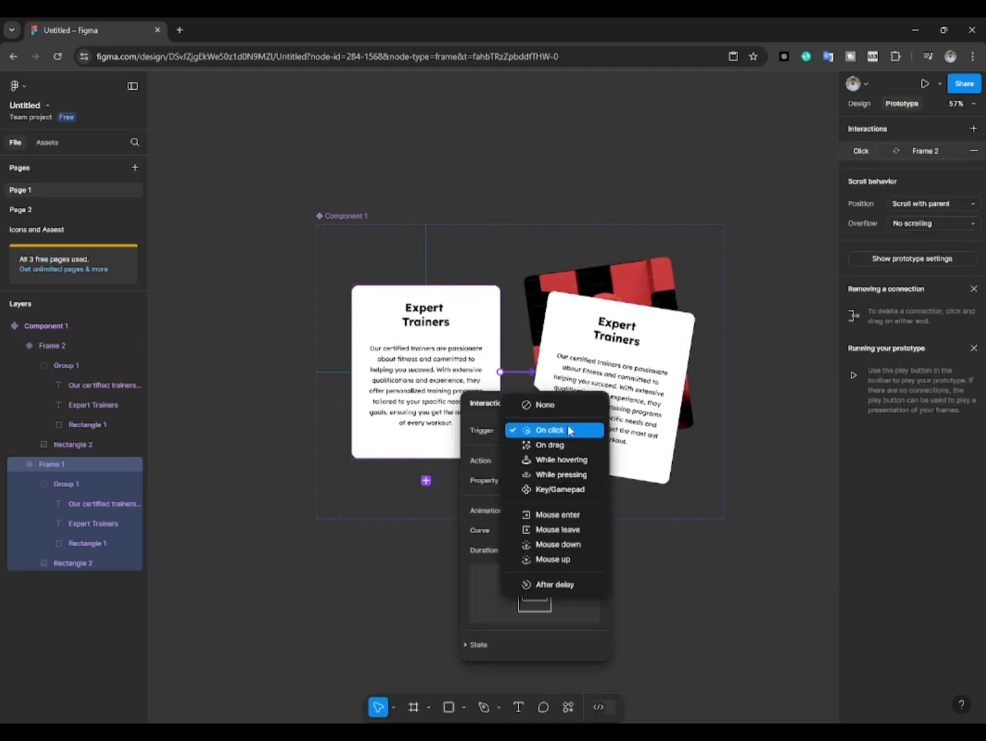
pyautogui.click(558, 459)
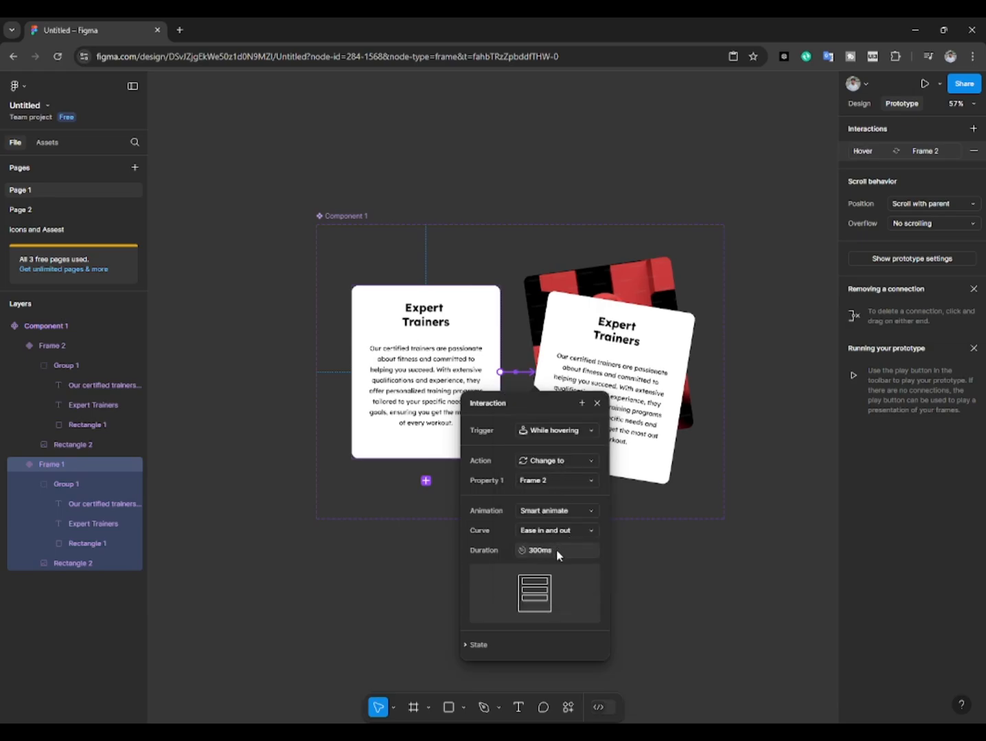
pyautogui.click(686, 557)
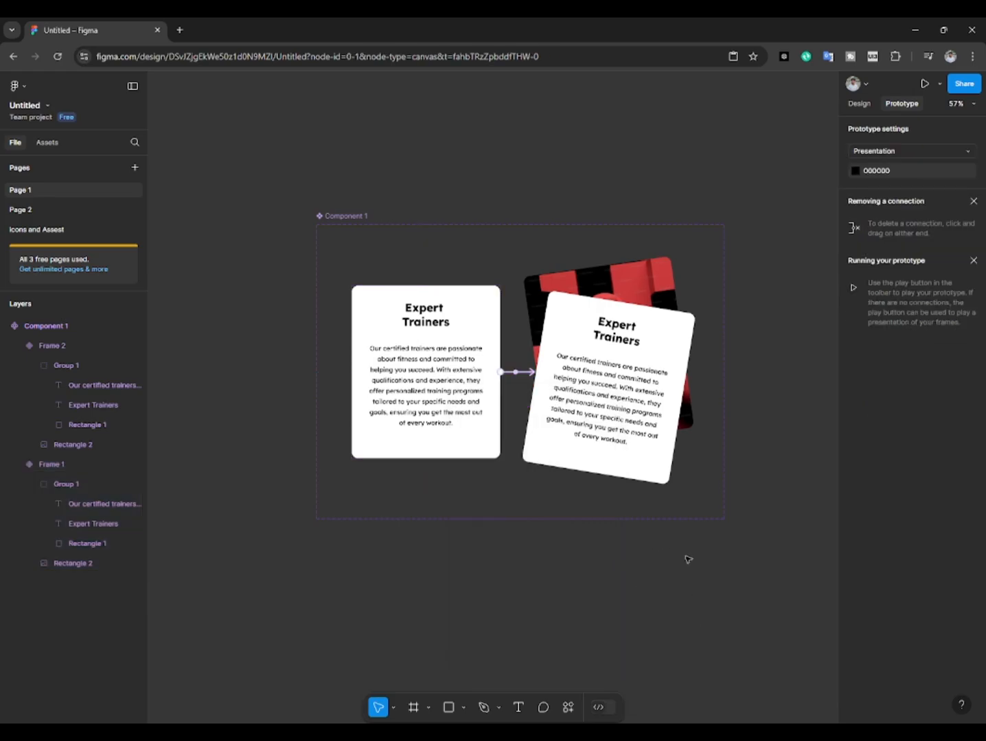
pyautogui.scroll(-1, 501, 416)
pyautogui.hscroll(1, 542, 304)
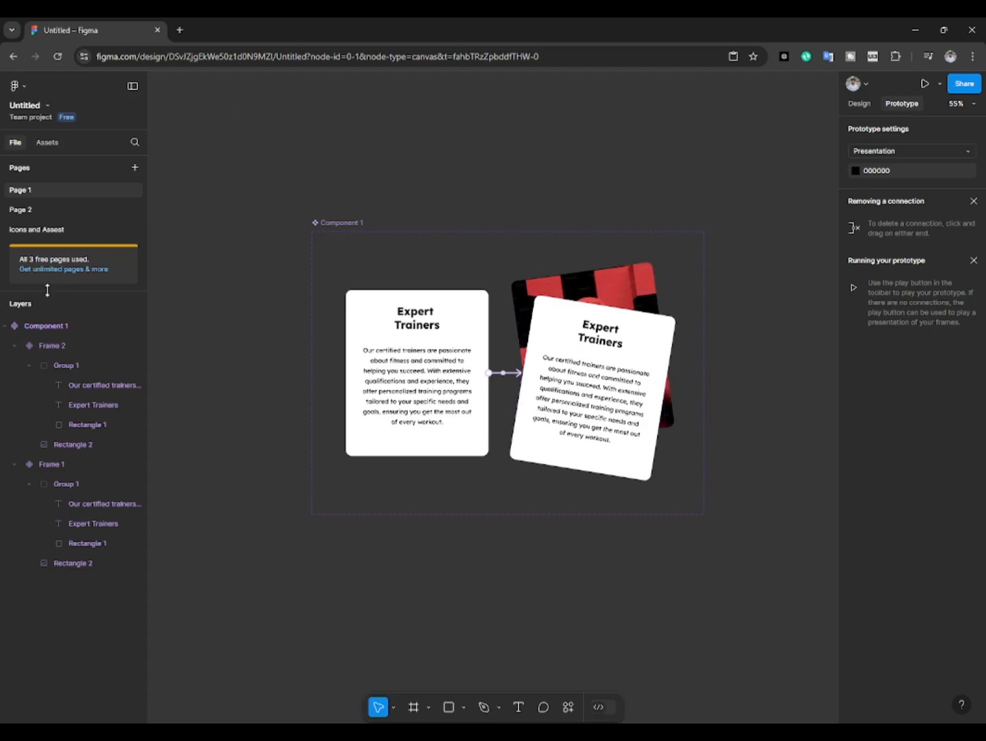
pyautogui.click(45, 142)
pyautogui.hscroll(1, 293, 152)
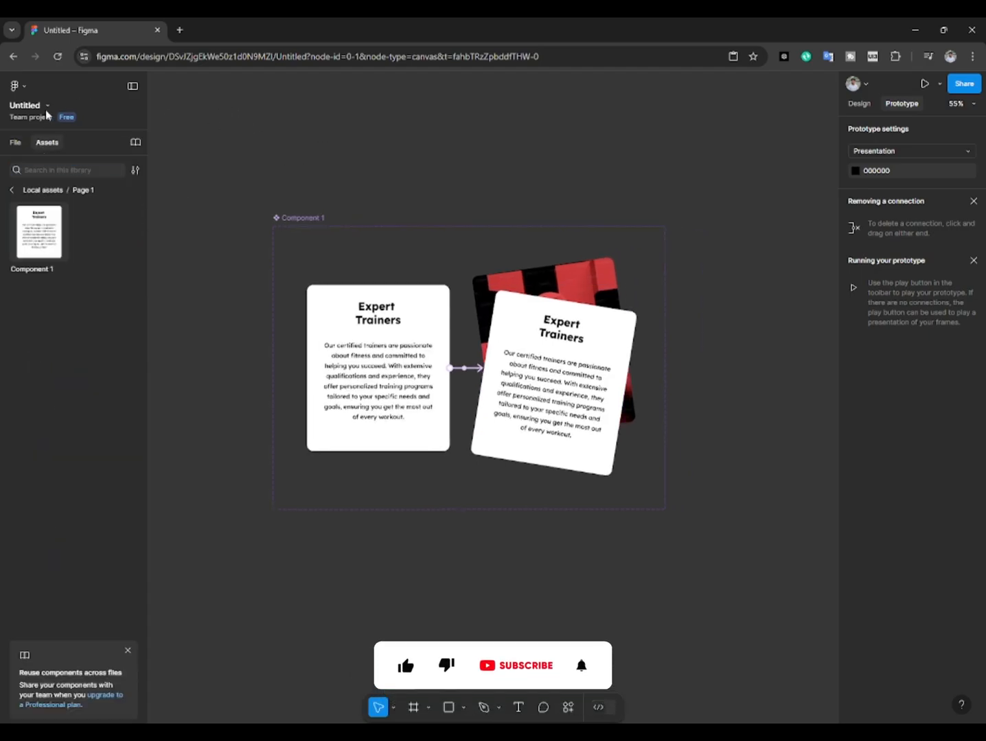
# Step: Add a Slide 16:9 frame of 1920 × 1080 beside the component set
pyautogui.press('f')
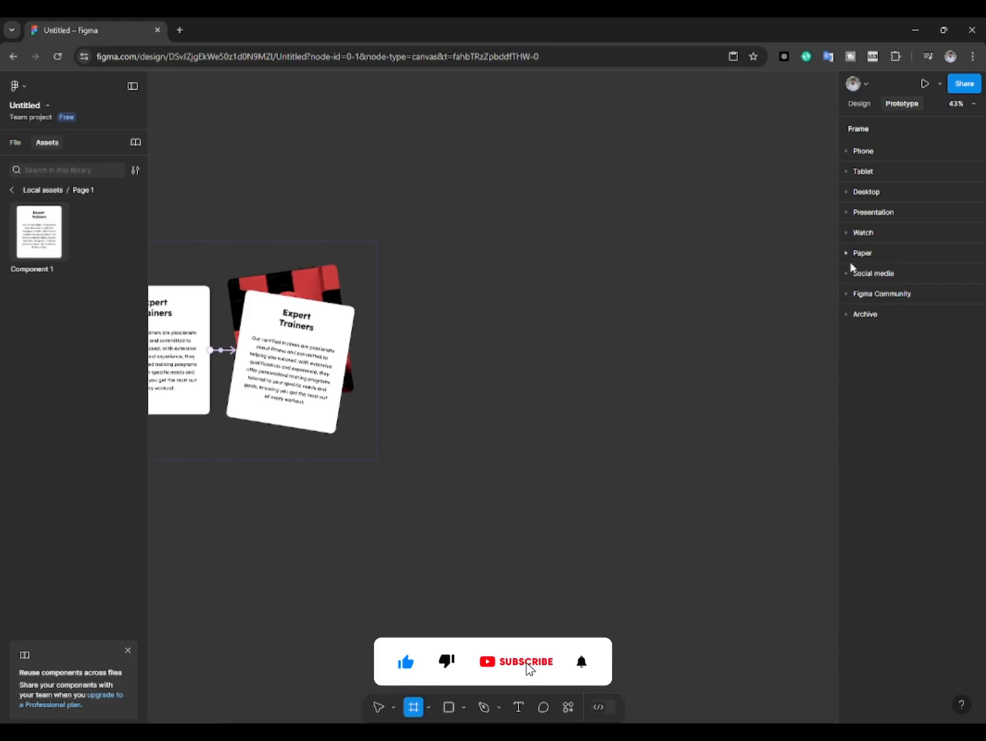
pyautogui.click(847, 251)
pyautogui.click(848, 215)
pyautogui.click(864, 232)
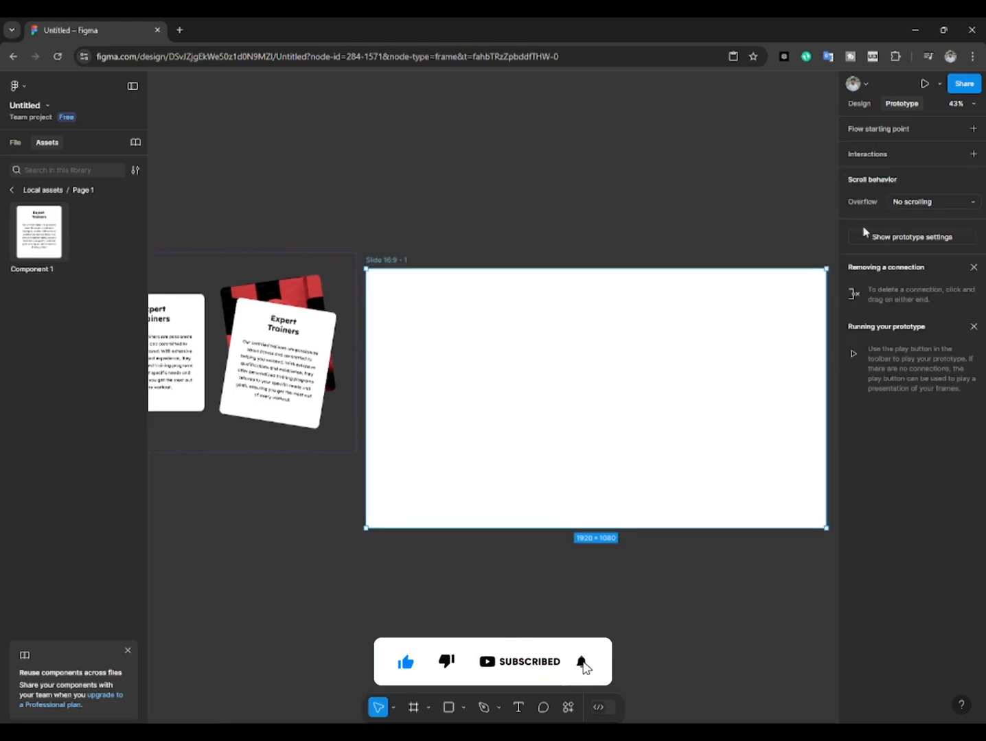
pyautogui.click(343, 180)
pyautogui.moveTo(354, 241); pyautogui.dragTo(394, 208)
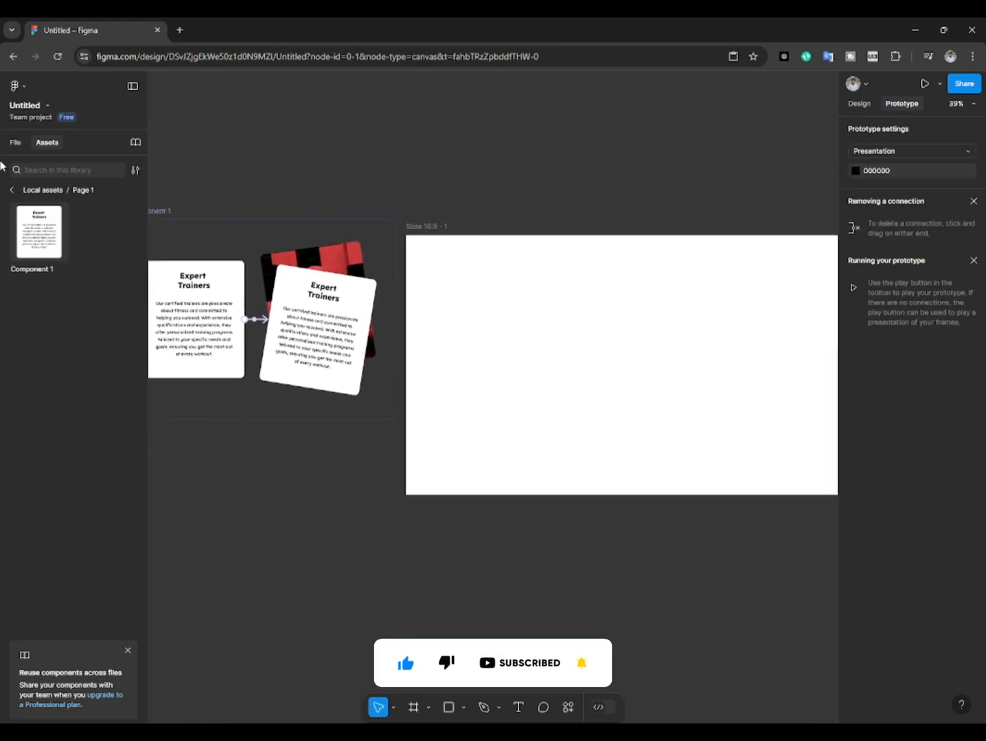
# Step: Copy the navigation bar frame from the Icons and Assest page and paste it into the slide frame on Page 1
pyautogui.click(13, 142)
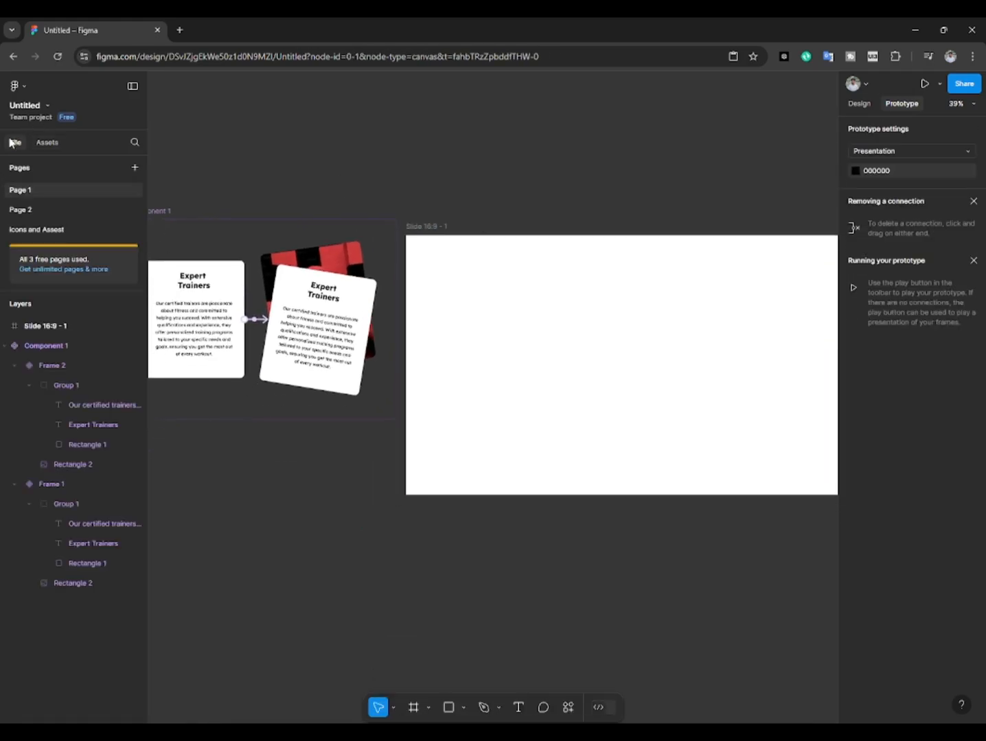
pyautogui.click(35, 230)
pyautogui.click(313, 265)
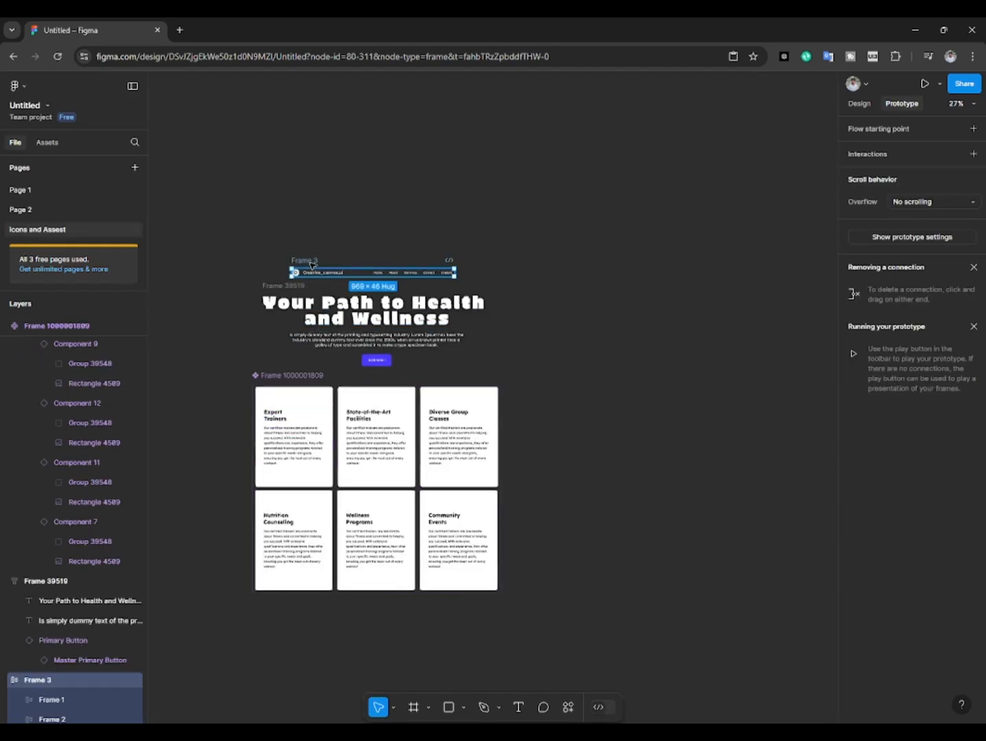
pyautogui.click(20, 190)
pyautogui.click(412, 227)
pyautogui.hotkey('ctrl', 'v')
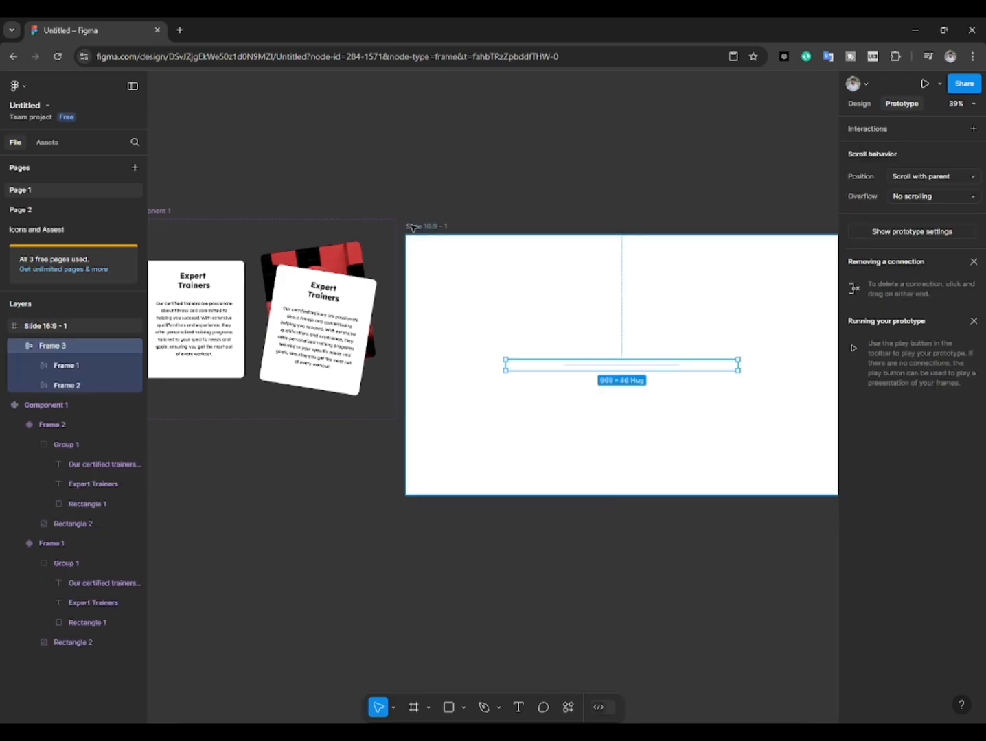
# Step: Move the pasted navigation bar up to Y 44 near the slide's upper edge, keeping it horizontally centred
pyautogui.click(513, 132)
pyautogui.hscroll(3, 489, 347)
pyautogui.click(502, 376)
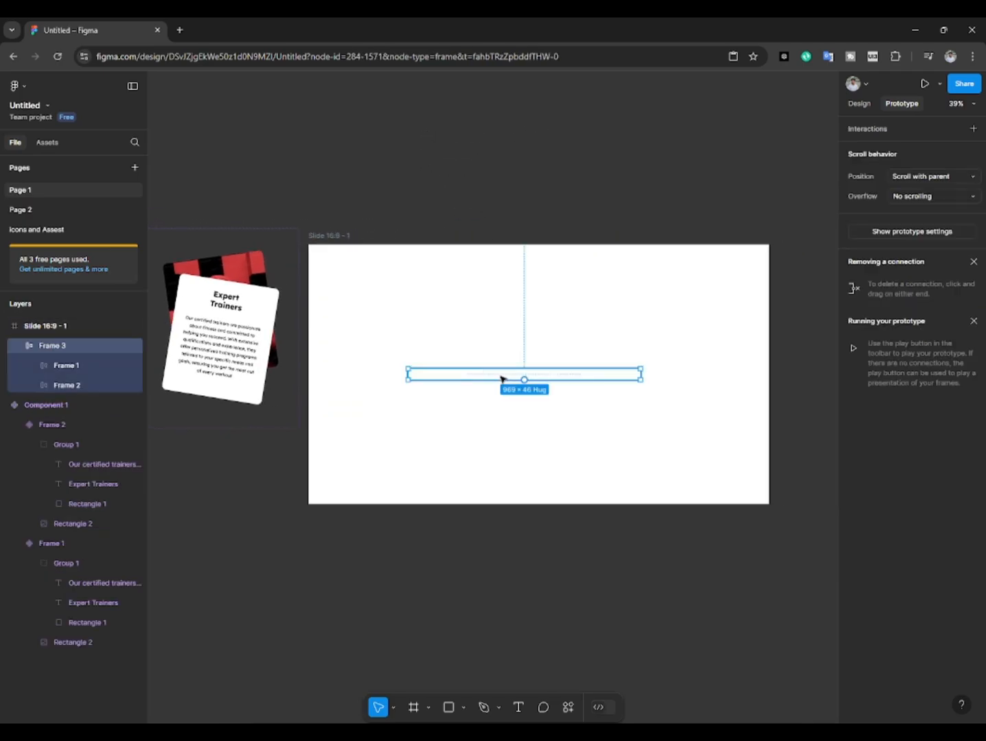
pyautogui.moveTo(501, 376); pyautogui.dragTo(501, 262)
# Step: Change the navigation bar's white selection colour to black, 000000
pyautogui.click(859, 103)
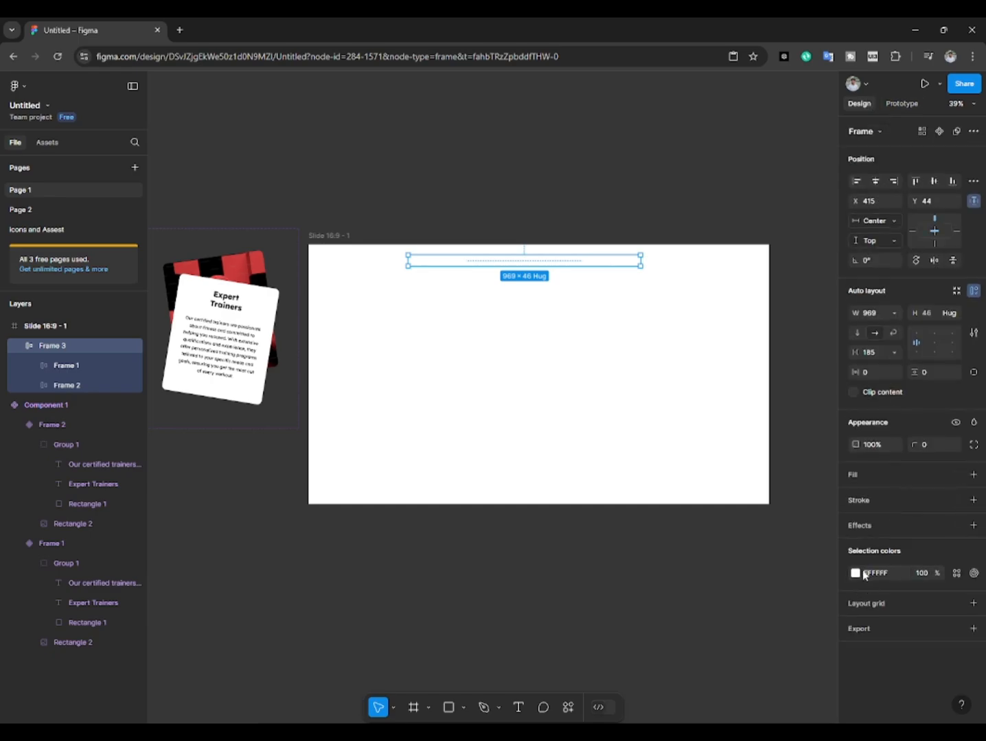
pyautogui.click(858, 572)
pyautogui.click(489, 273)
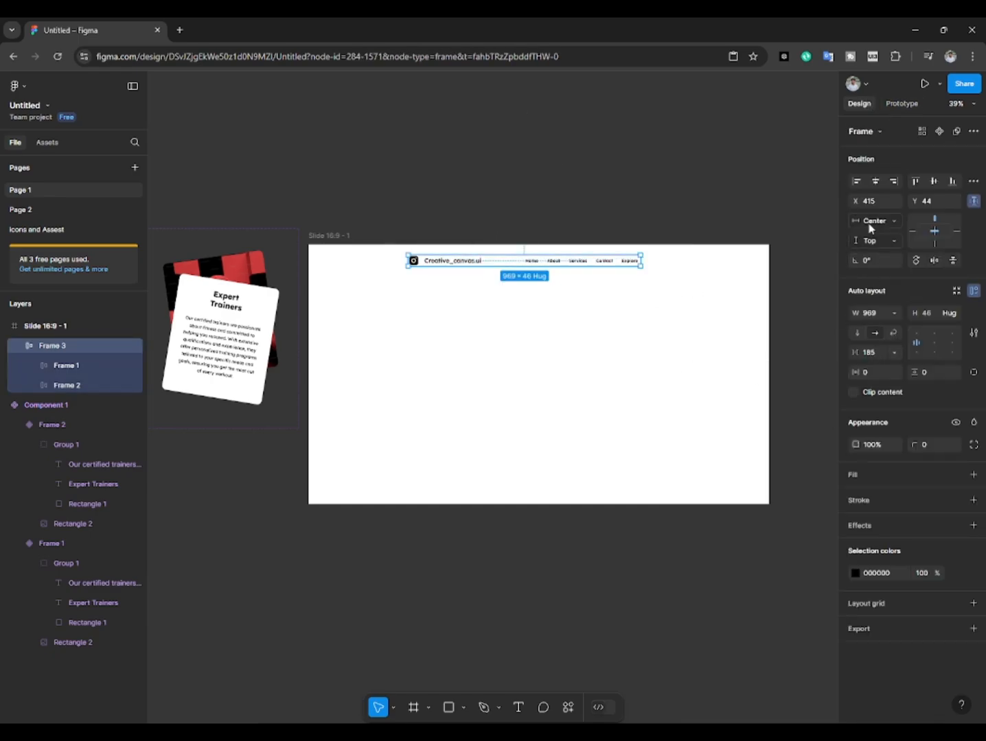
# Step: Centre the navigation bar's auto layout content and set the gap between the logo and the links to 900
pyautogui.moveTo(856, 352); pyautogui.dragTo(68, 362)
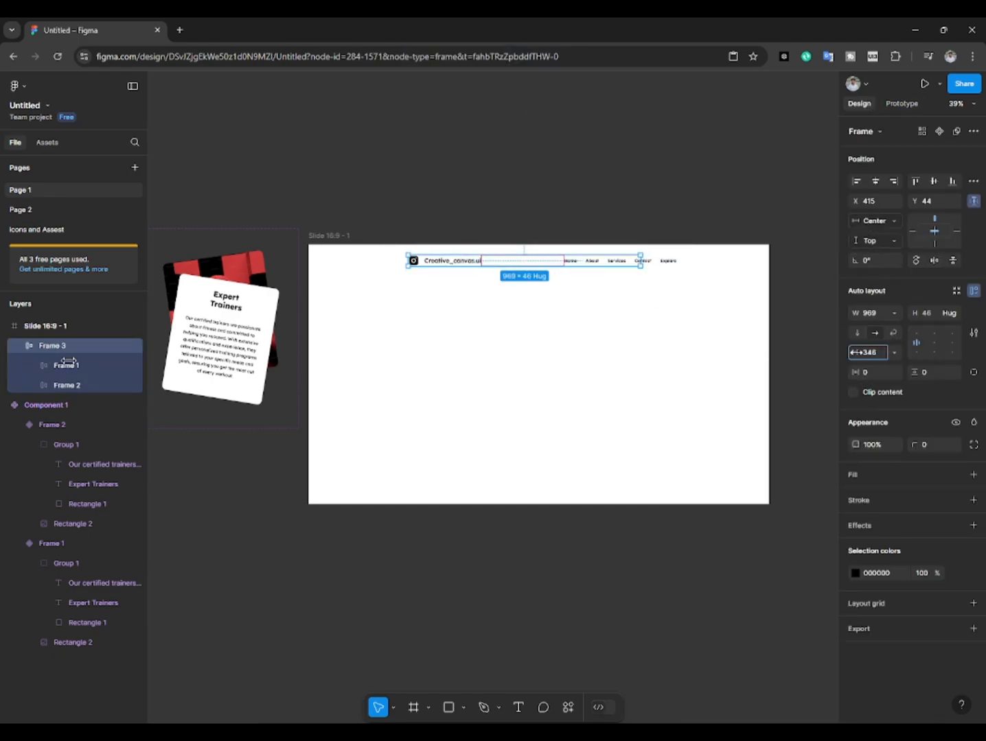
pyautogui.moveTo(856, 352); pyautogui.dragTo(870, 352)
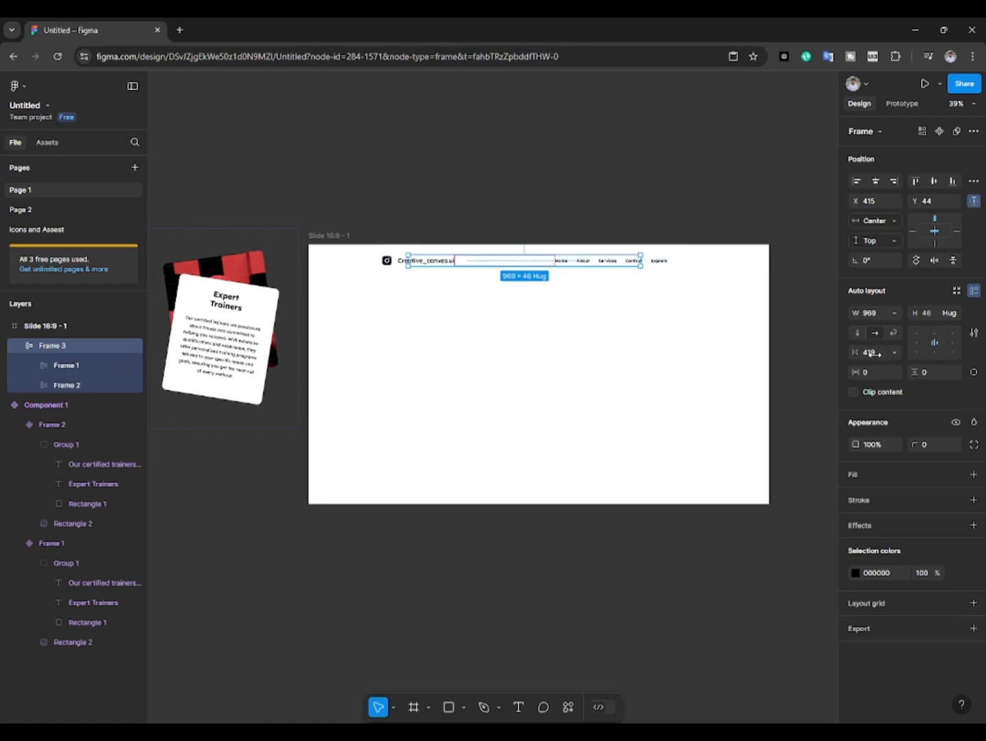
pyautogui.write('00')
pyautogui.press('Return')
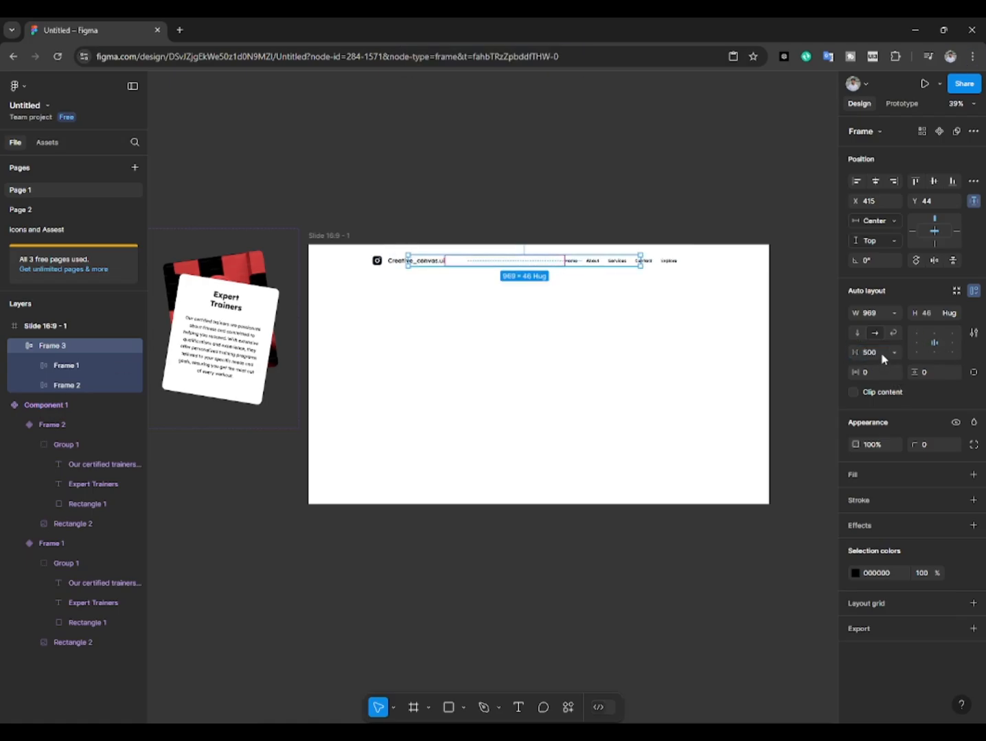
pyautogui.write('900')
pyautogui.press('Return')
pyautogui.click(567, 277)
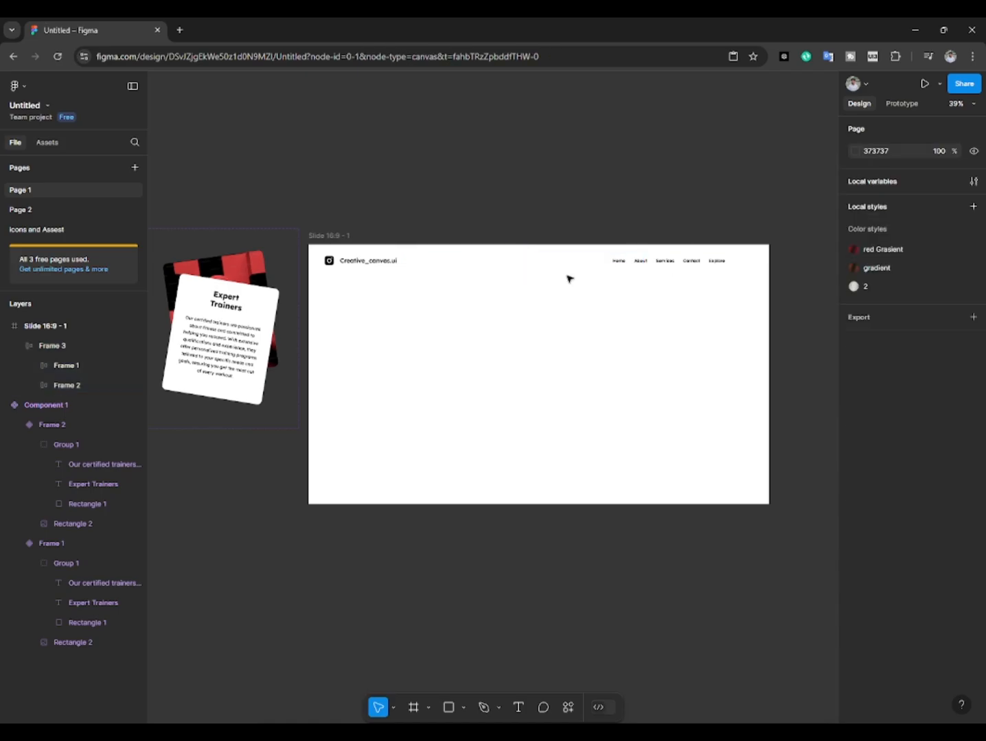
# Step: Centre the navigation bar horizontally in the slide frame
pyautogui.click(590, 262)
pyautogui.click(875, 180)
pyautogui.moveTo(657, 260); pyautogui.dragTo(748, 258)
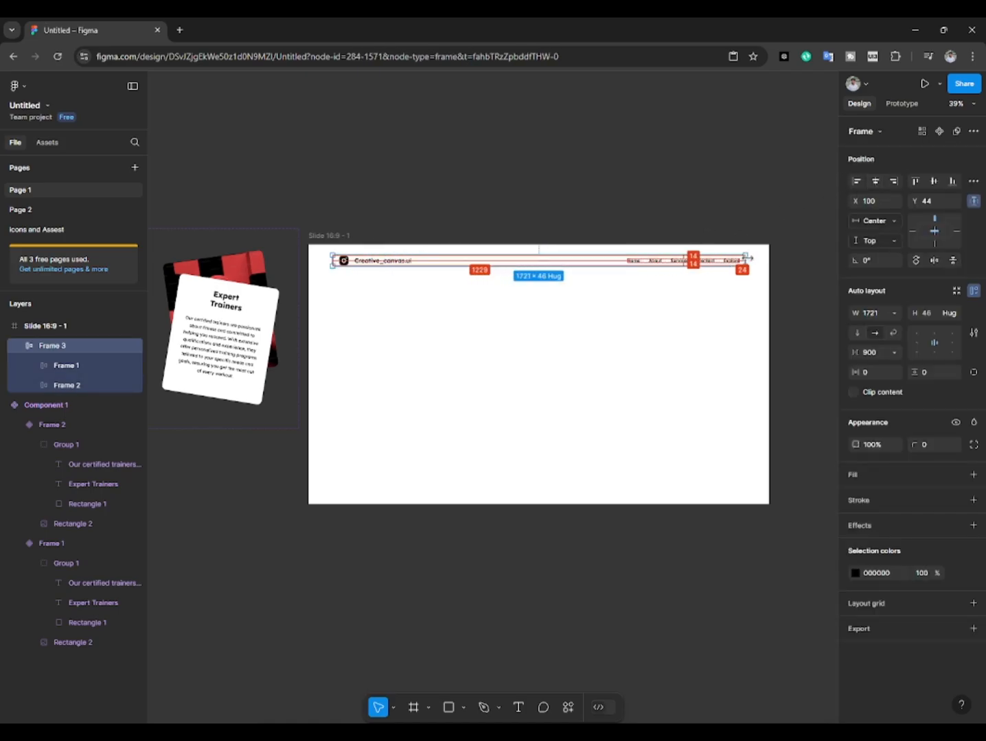
pyautogui.click(612, 141)
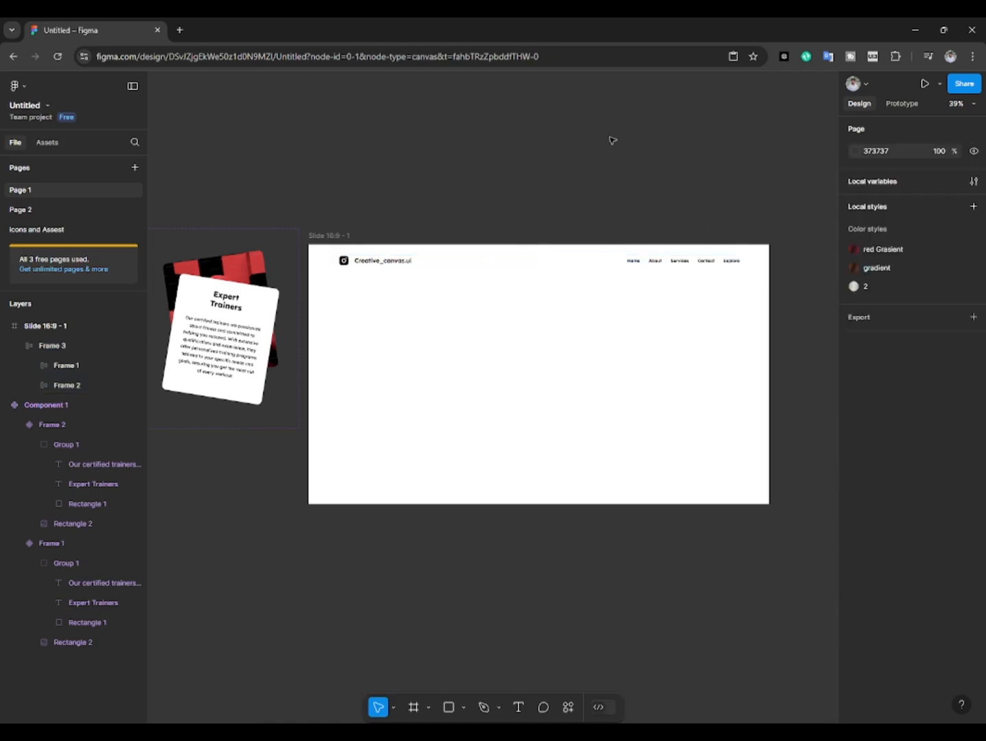
pyautogui.click(379, 272)
pyautogui.click(409, 216)
pyautogui.click(627, 260)
pyautogui.click(632, 260)
pyautogui.keyDown('shift'); pyautogui.click(401, 262); pyautogui.keyUp('shift')
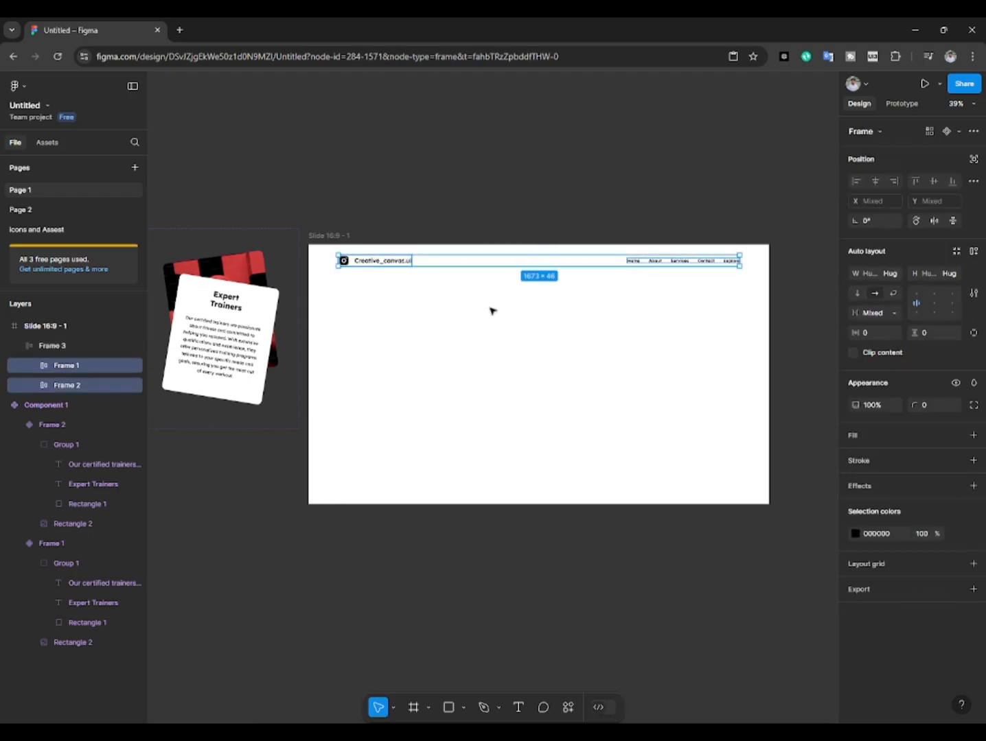
pyautogui.click(513, 359)
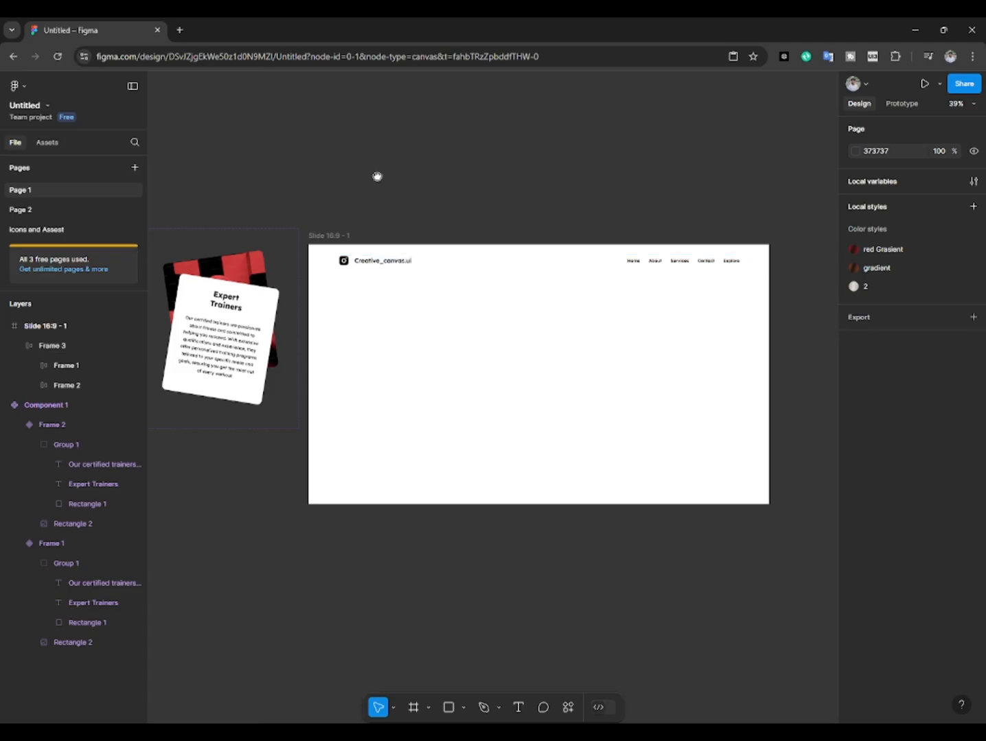
# Step: Copy the heading, paragraph and JOIN NOW ! button from the Icons and Assest page and place them centred below the slide's navigation bar on Page 1
pyautogui.scroll(-1, 376, 177)
pyautogui.moveTo(376, 177); pyautogui.dragTo(405, 155)
pyautogui.click(74, 232)
pyautogui.doubleClick(348, 315)
pyautogui.keyDown('shift'); pyautogui.click(376, 340); pyautogui.keyUp('shift')
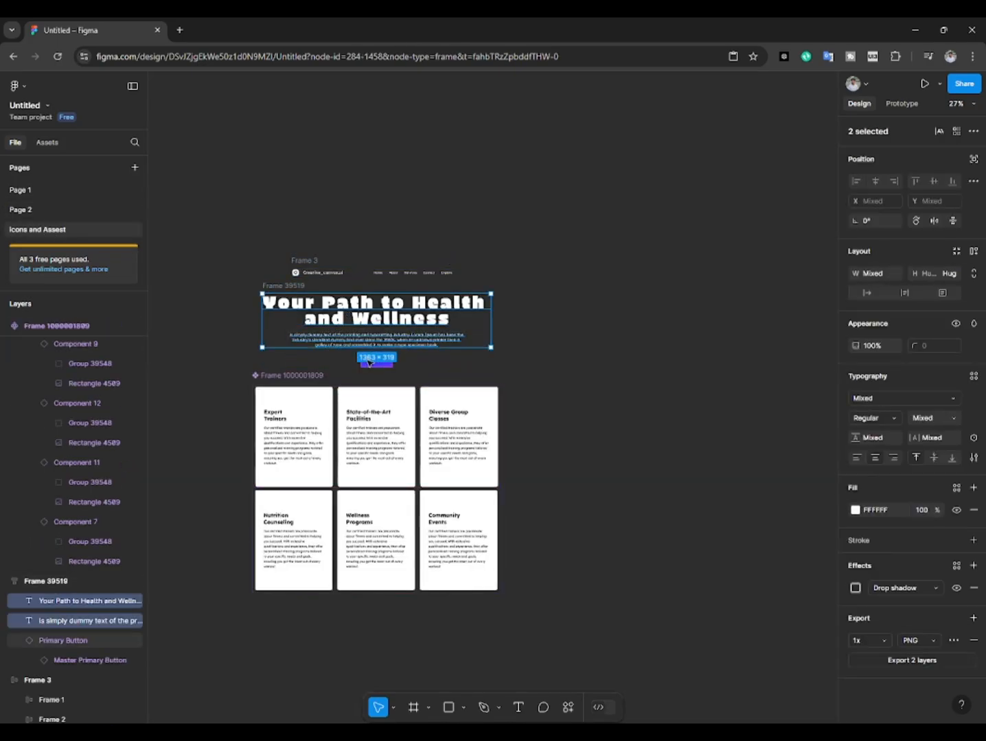
pyautogui.keyDown('shift'); pyautogui.click(370, 360); pyautogui.keyUp('shift')
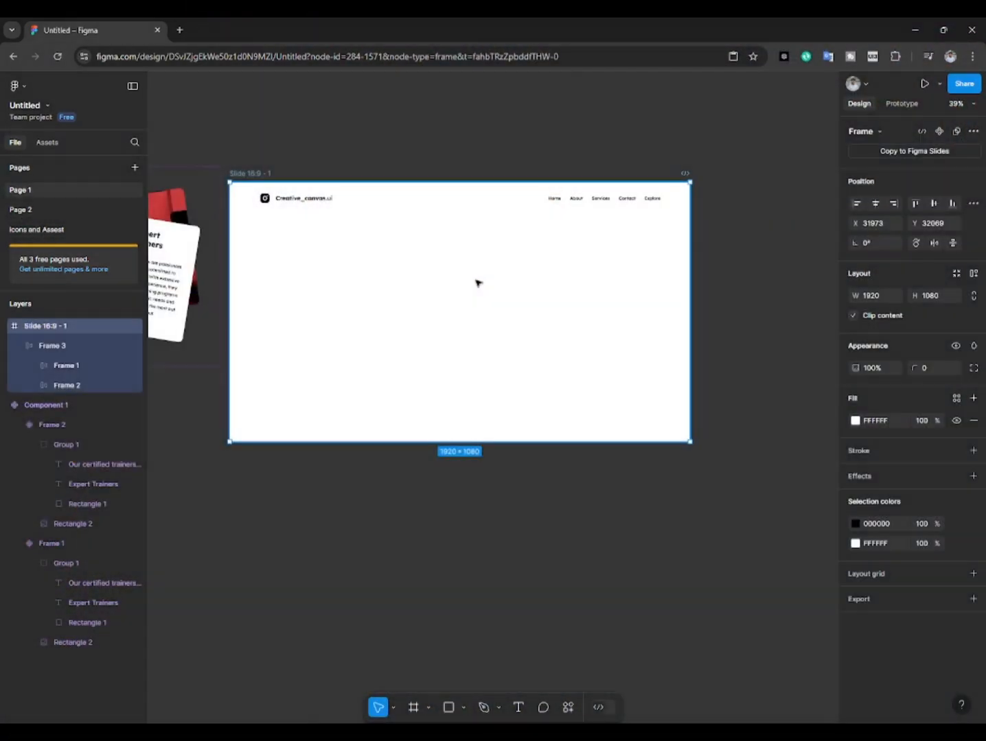
pyautogui.hotkey('ctrl', 'v')
pyautogui.moveTo(410, 217); pyautogui.dragTo(475, 261)
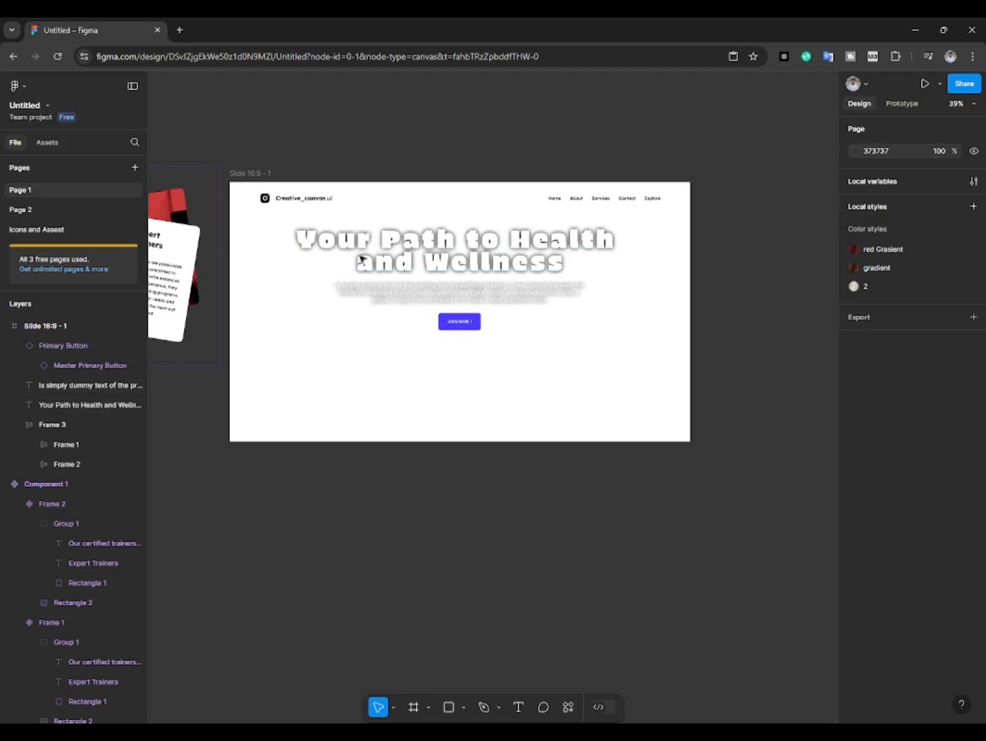
# Step: Change the slide frame's fill to a linear gradient and set its 0% stop to deep blue, 0003C2
pyautogui.click(341, 247)
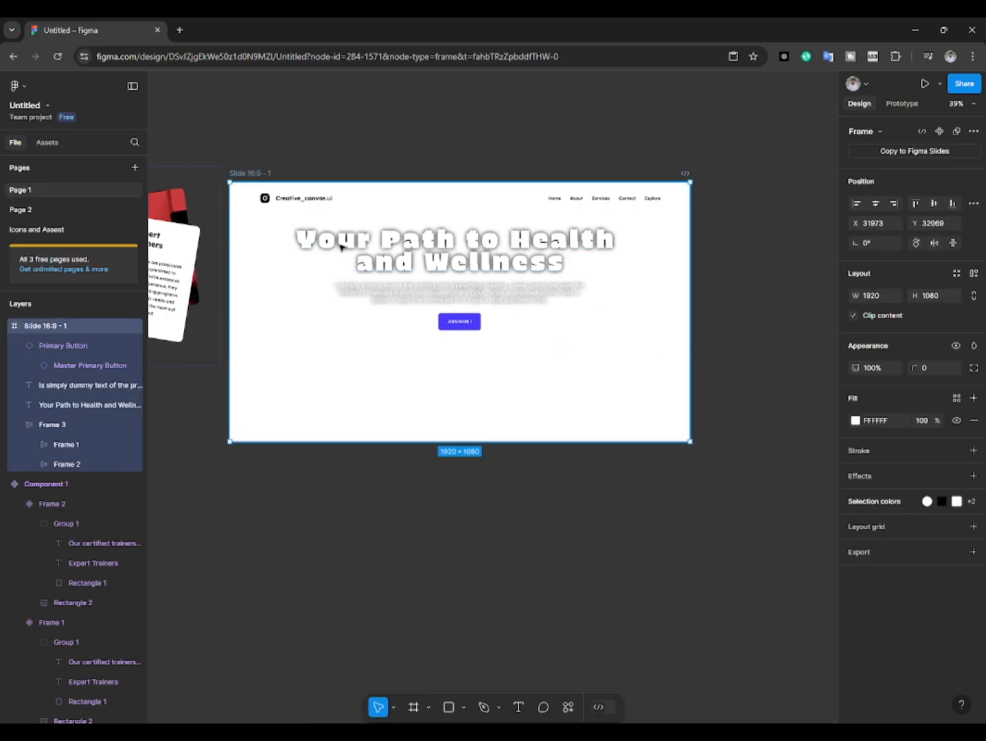
pyautogui.click(855, 422)
pyautogui.click(718, 406)
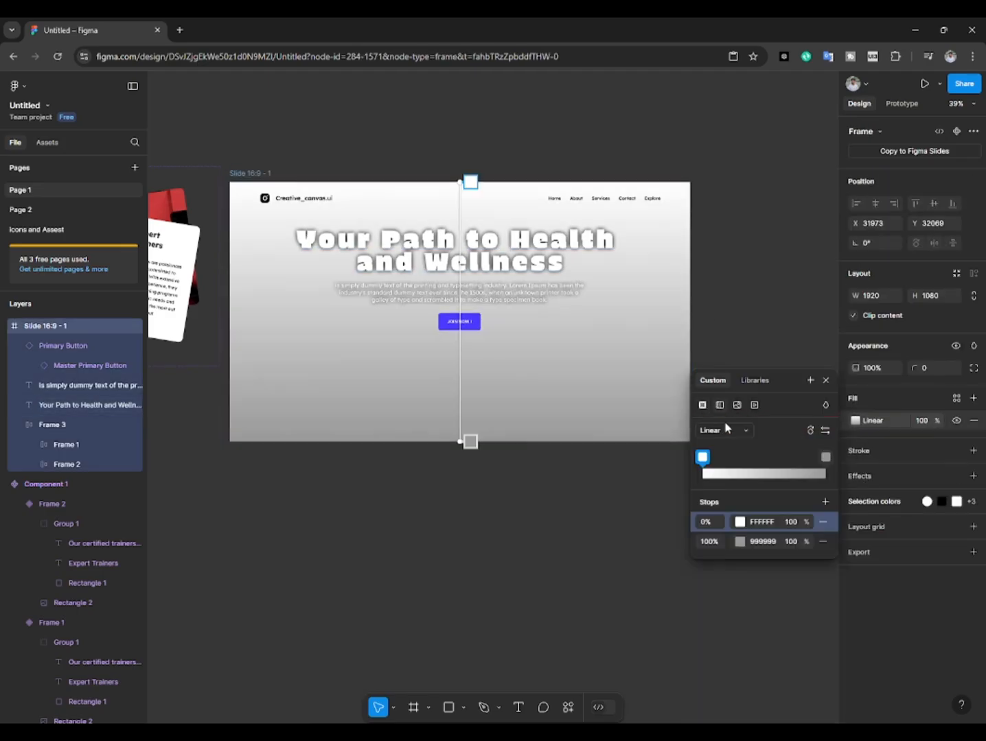
pyautogui.click(739, 523)
pyautogui.moveTo(577, 582); pyautogui.dragTo(645, 582)
pyautogui.click(690, 417)
# Step: Set the 100% stop of the slide's gradient to dark purple, 700087
pyautogui.click(722, 542)
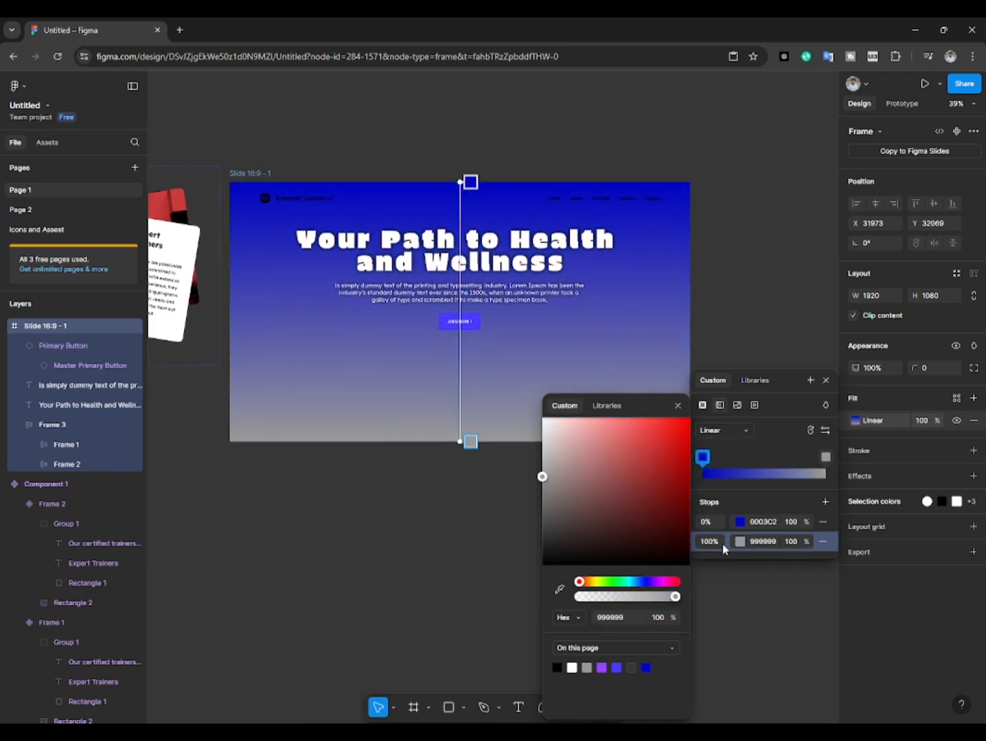
pyautogui.moveTo(586, 583); pyautogui.dragTo(658, 582)
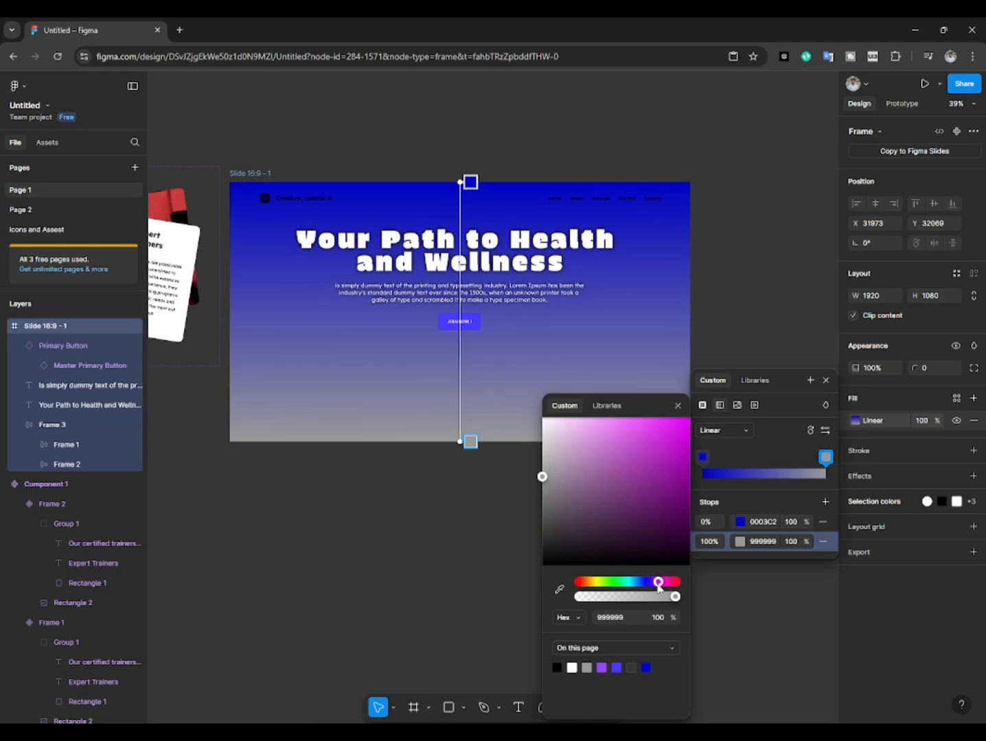
pyautogui.click(690, 441)
pyautogui.moveTo(749, 418); pyautogui.dragTo(778, 486)
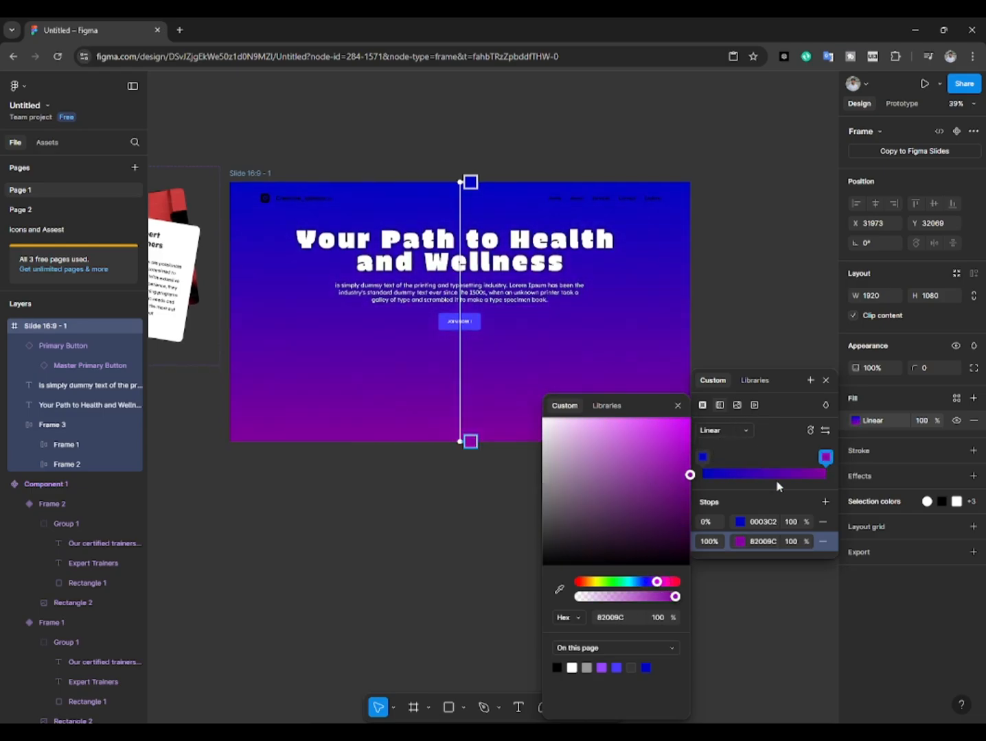
pyautogui.click(780, 326)
# Step: Increase the line height of the "Your Path to Health and Wellness" heading to 141
pyautogui.scroll(3, 490, 339)
pyautogui.click(459, 213)
pyautogui.scroll(-1, 458, 214)
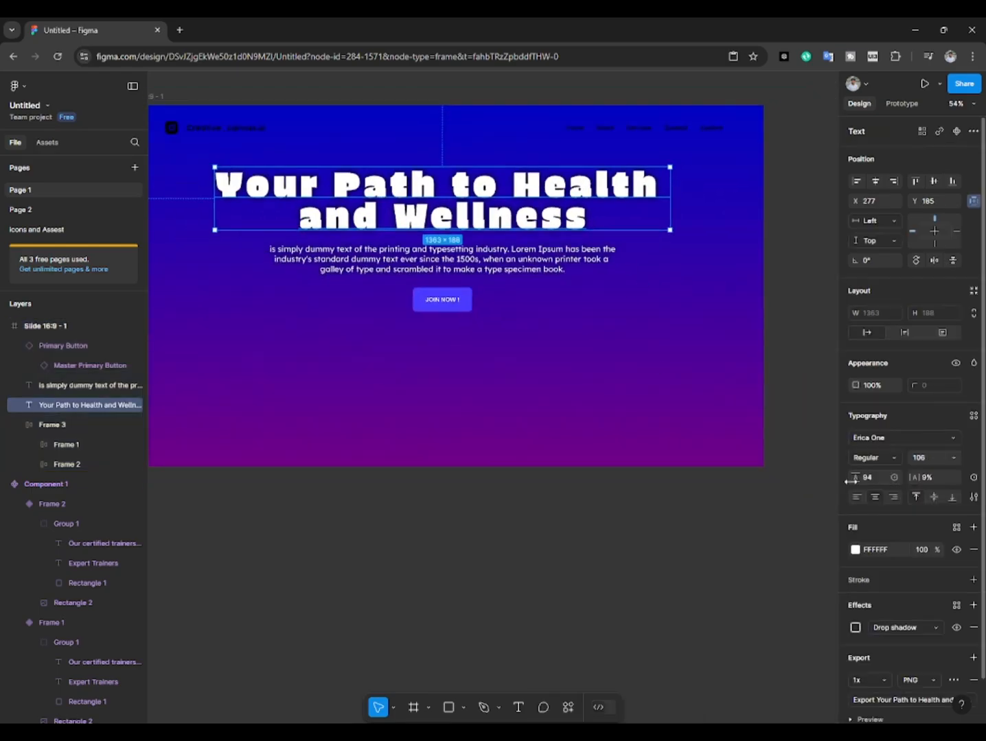
pyautogui.moveTo(851, 481); pyautogui.dragTo(884, 480)
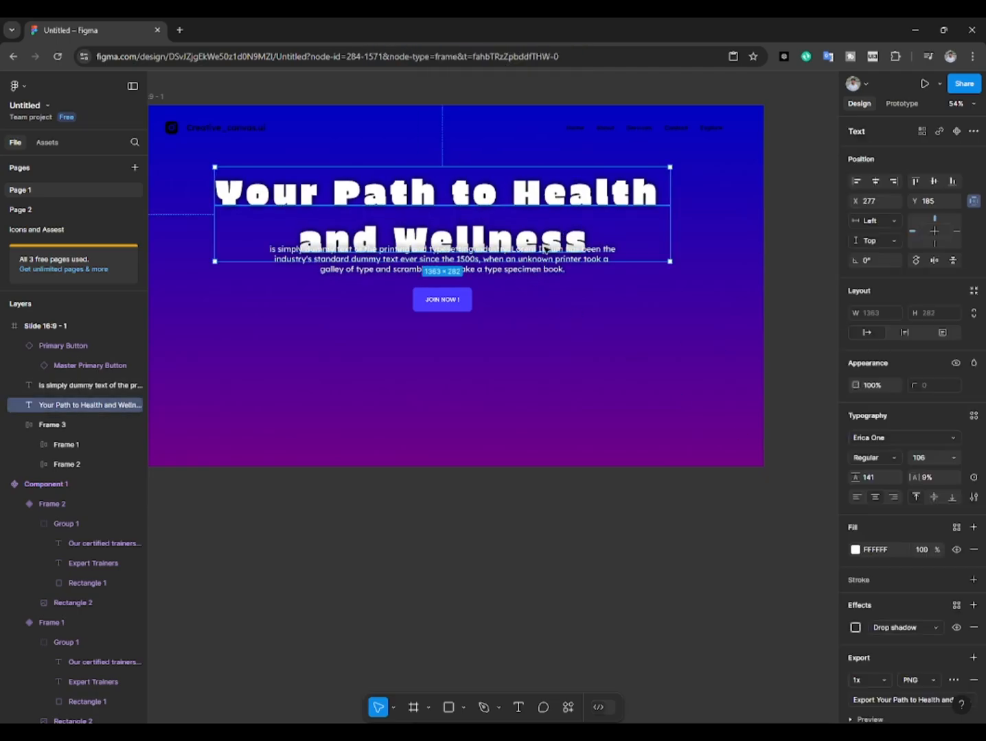
pyautogui.keyDown('shift'); pyautogui.click(442, 300); pyautogui.keyUp('shift')
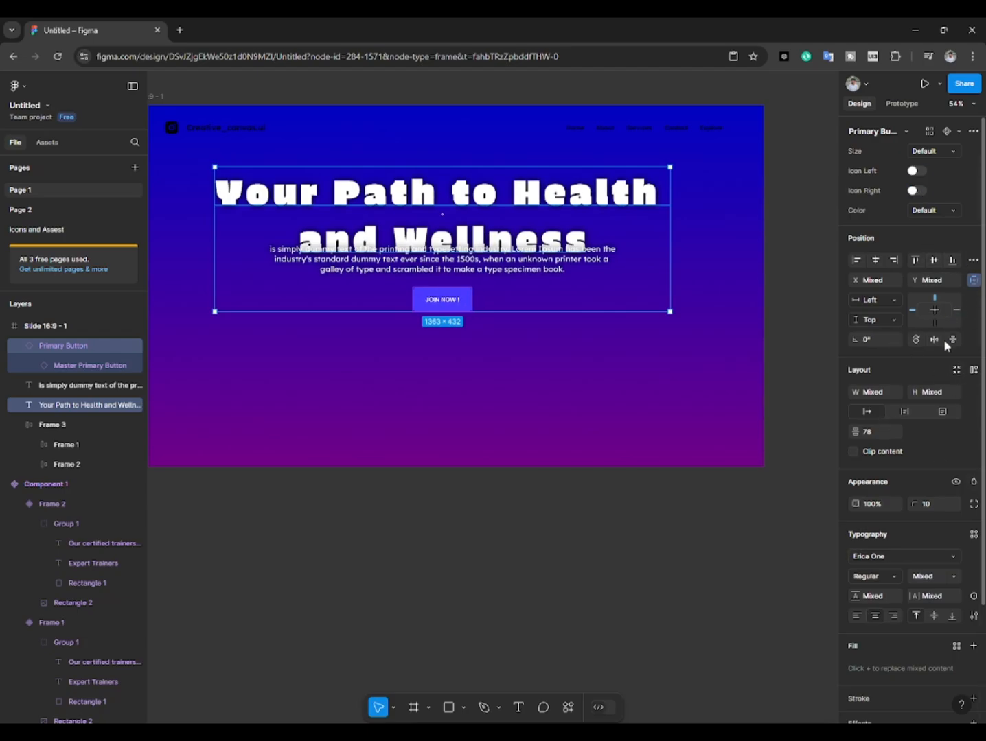
pyautogui.moveTo(855, 432); pyautogui.dragTo(892, 433)
pyautogui.hotkey('ctrl', 'z')
pyautogui.click(486, 310)
# Step: Distribute the heading, paragraph and JOIN NOW ! button with equal vertical spacing and widen the gap so they no longer overlap
pyautogui.click(456, 269)
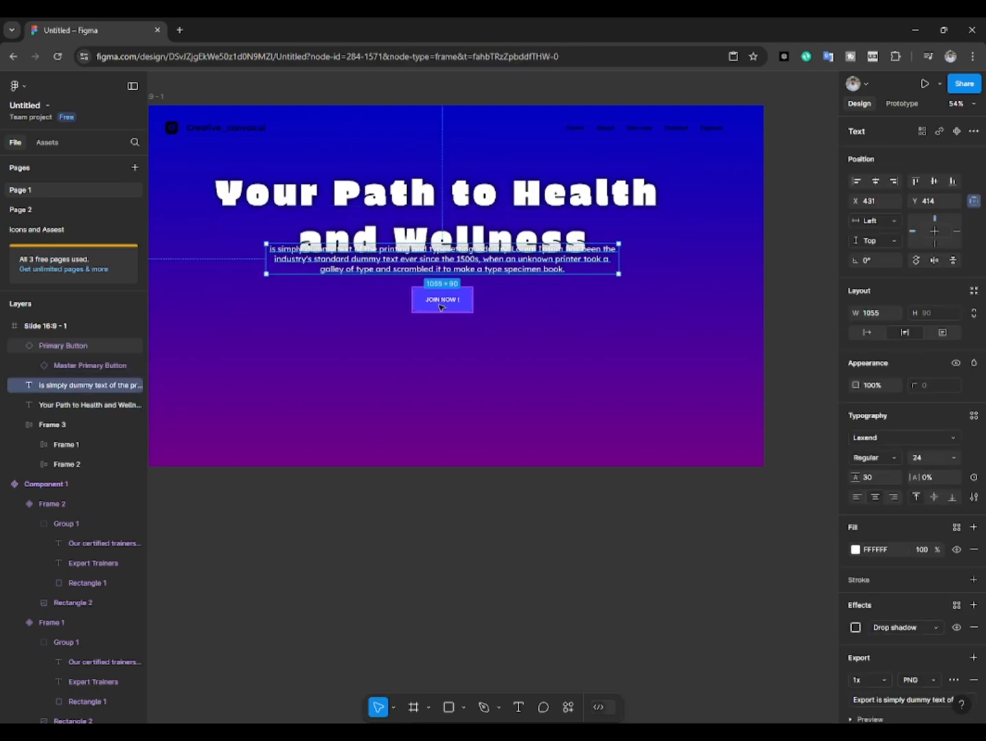
pyautogui.keyDown('shift'); pyautogui.click(441, 304); pyautogui.keyUp('shift')
pyautogui.keyDown('shift'); pyautogui.click(504, 235); pyautogui.keyUp('shift')
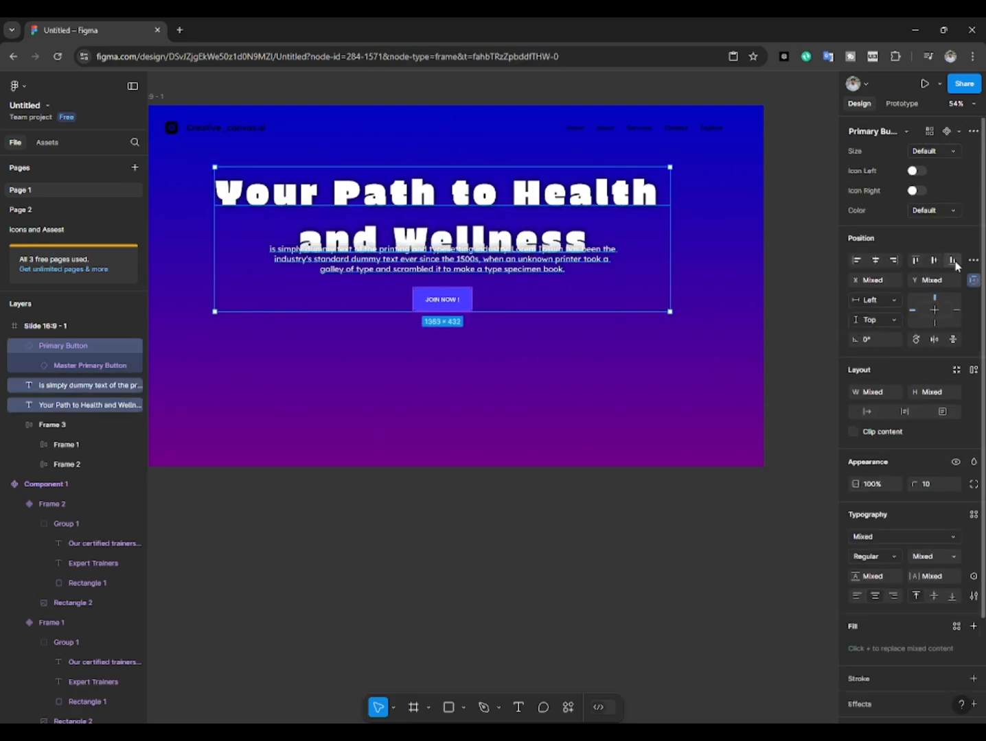
pyautogui.click(973, 260)
pyautogui.click(893, 297)
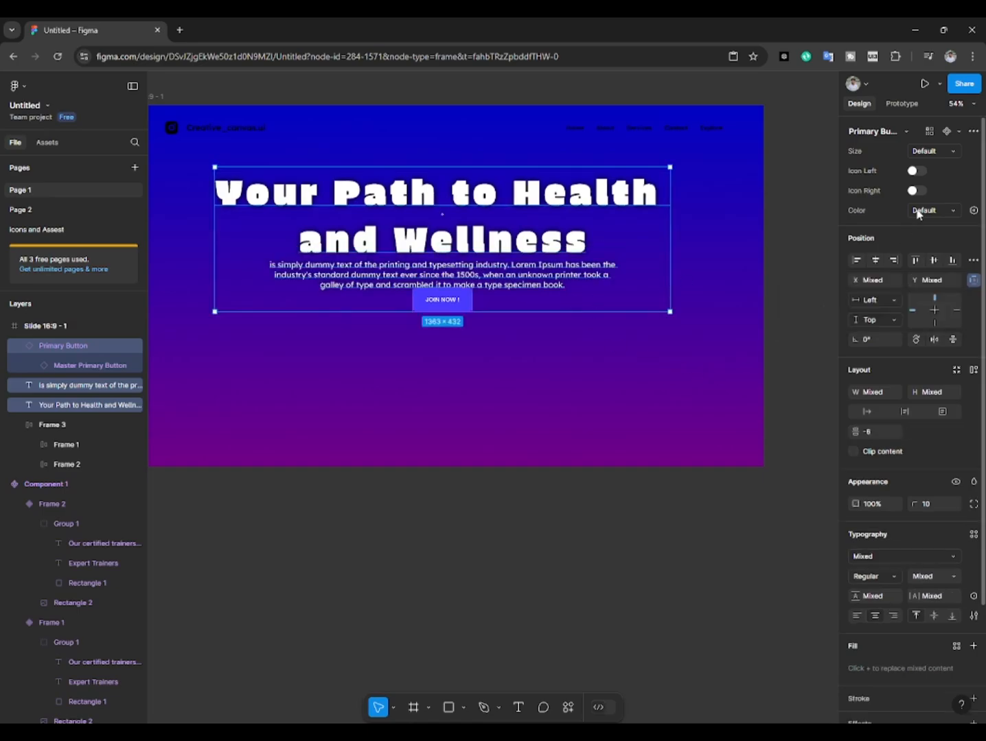
pyautogui.moveTo(855, 433); pyautogui.dragTo(913, 434)
# Step: Move the paragraph slightly up, closer to the heading
pyautogui.click(486, 247)
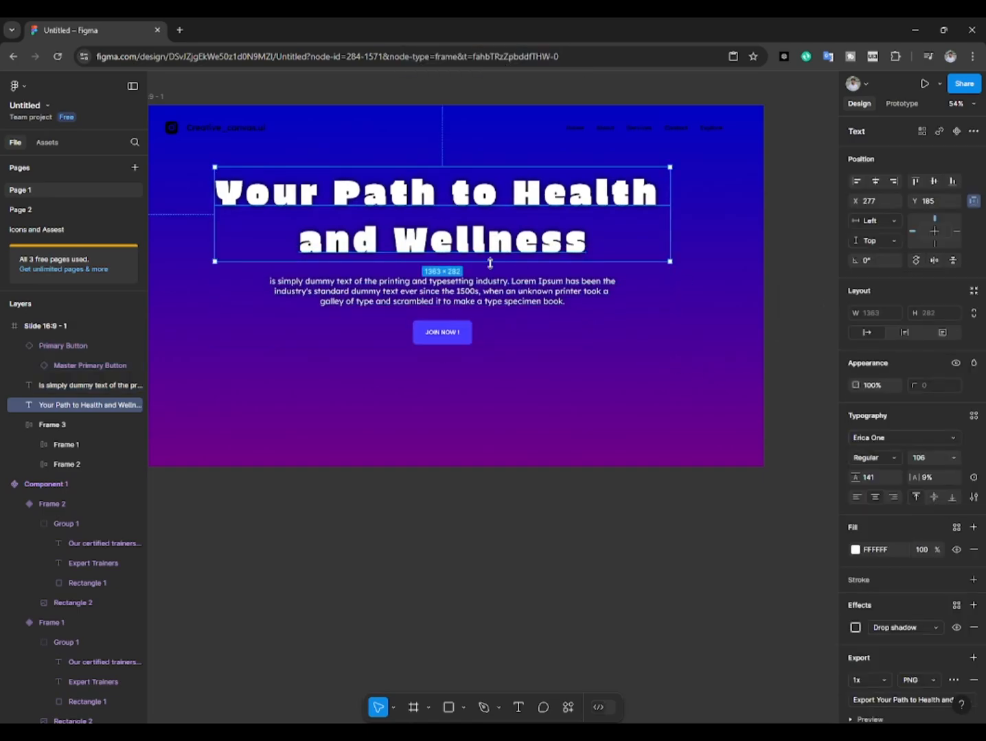
pyautogui.click(484, 291)
pyautogui.moveTo(482, 300); pyautogui.dragTo(583, 362)
pyautogui.click(530, 316)
pyautogui.scroll(-2, 530, 314)
pyautogui.scroll(1, 583, 362)
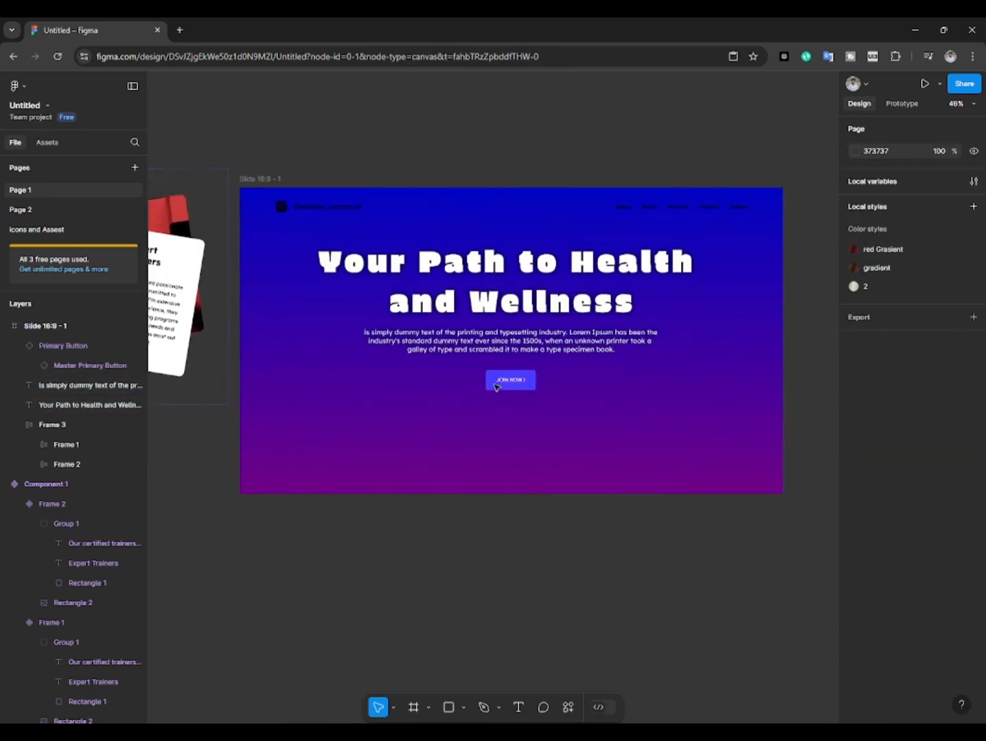
pyautogui.click(508, 382)
# Step: Change the navigation bar's black selection colour to white using the page colours
pyautogui.scroll(2, 508, 383)
pyautogui.scroll(-3, 518, 255)
pyautogui.click(547, 149)
pyautogui.moveTo(547, 150); pyautogui.dragTo(550, 172)
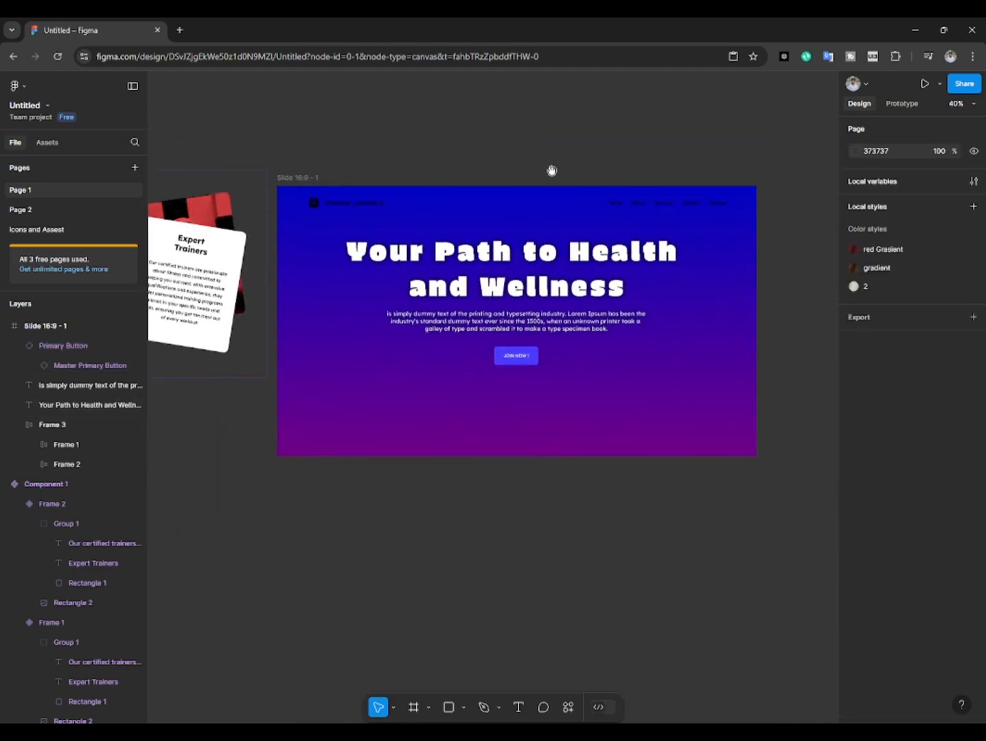
pyautogui.click(559, 203)
pyautogui.click(855, 573)
pyautogui.click(719, 666)
pyautogui.click(407, 519)
pyautogui.scroll(-1, 416, 503)
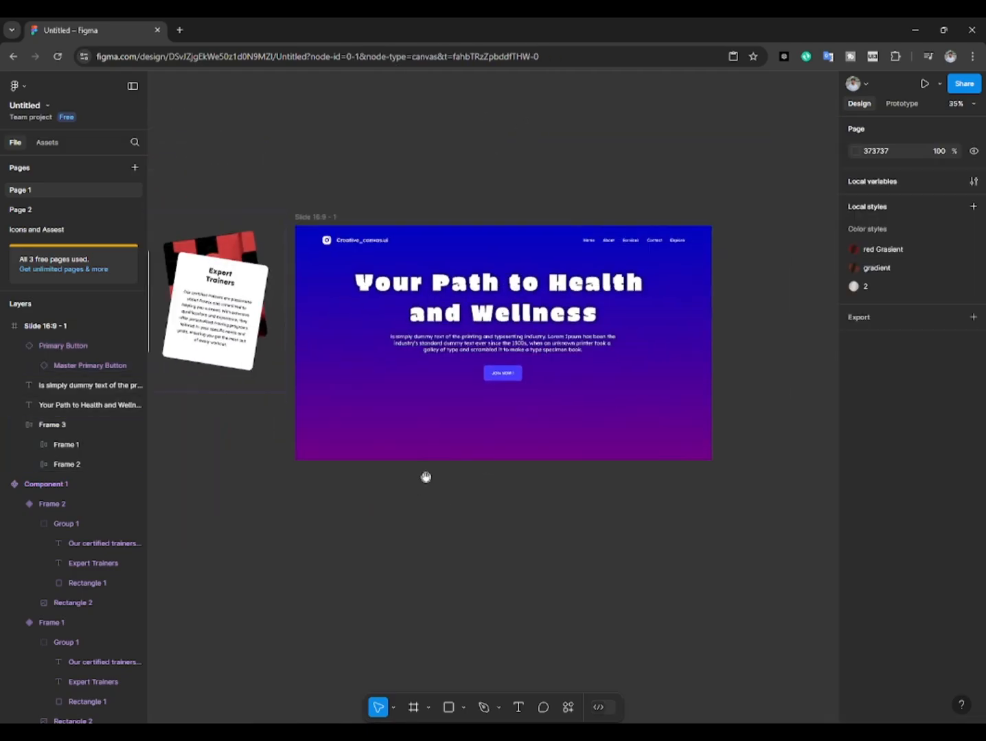
# Step: Insert an instance of Component 1 from the local assets into the slide's lower area at X 67, Y 643
pyautogui.moveTo(424, 477); pyautogui.dragTo(433, 429)
pyautogui.moveTo(363, 272); pyautogui.dragTo(558, 312)
pyautogui.click(34, 142)
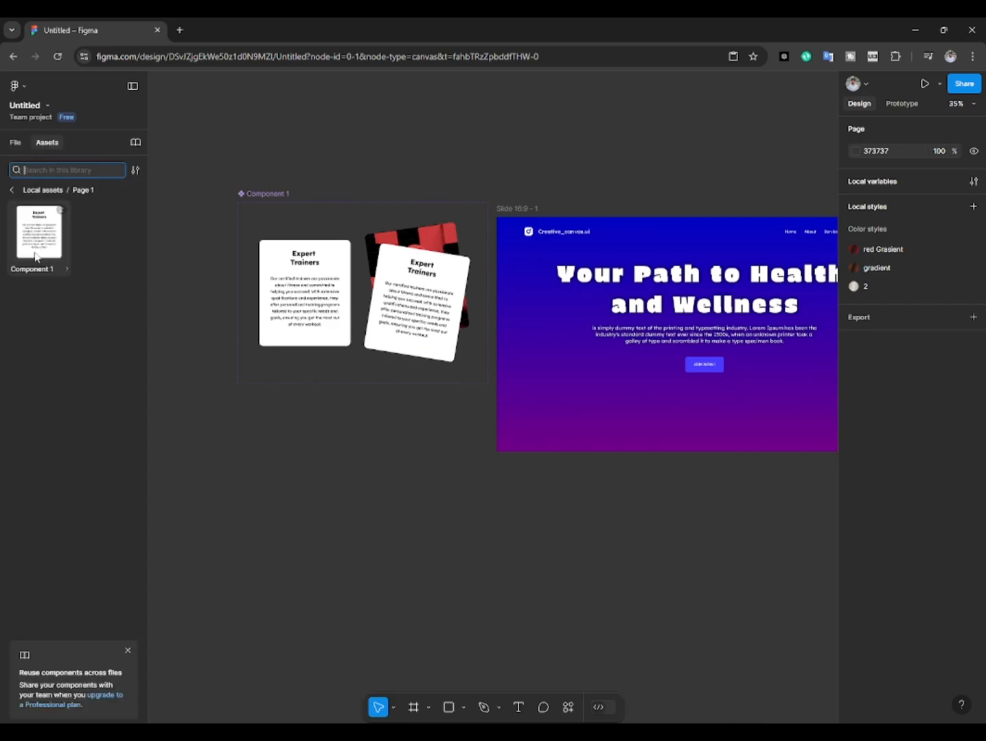
pyautogui.moveTo(39, 232); pyautogui.dragTo(561, 405)
pyautogui.moveTo(512, 373); pyautogui.dragTo(526, 375)
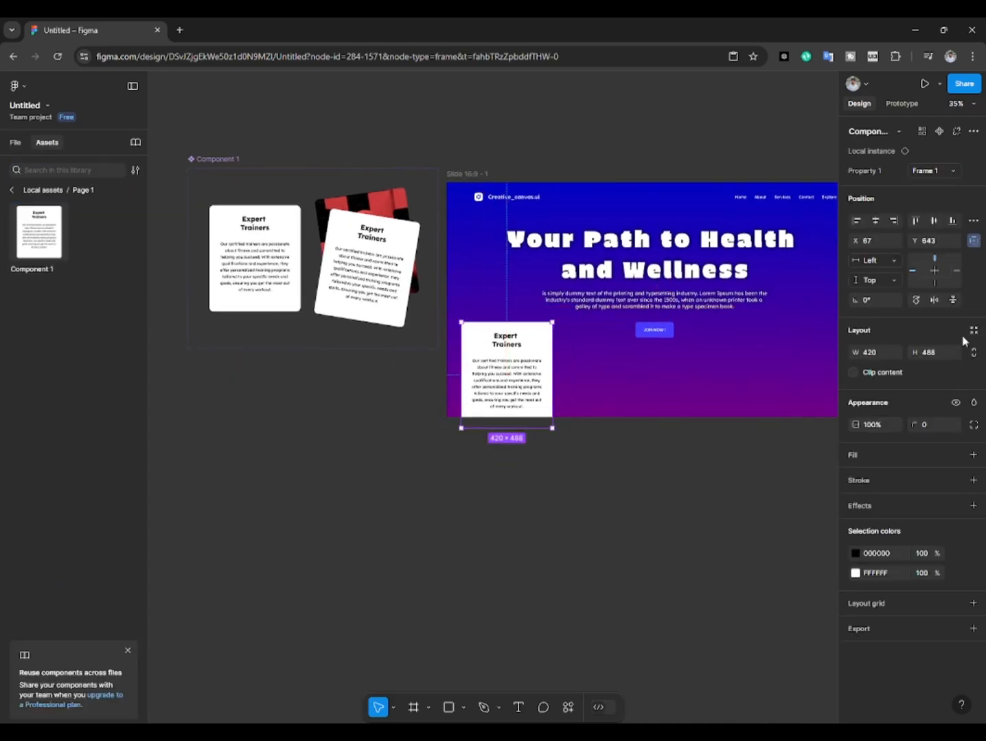
pyautogui.click(814, 410)
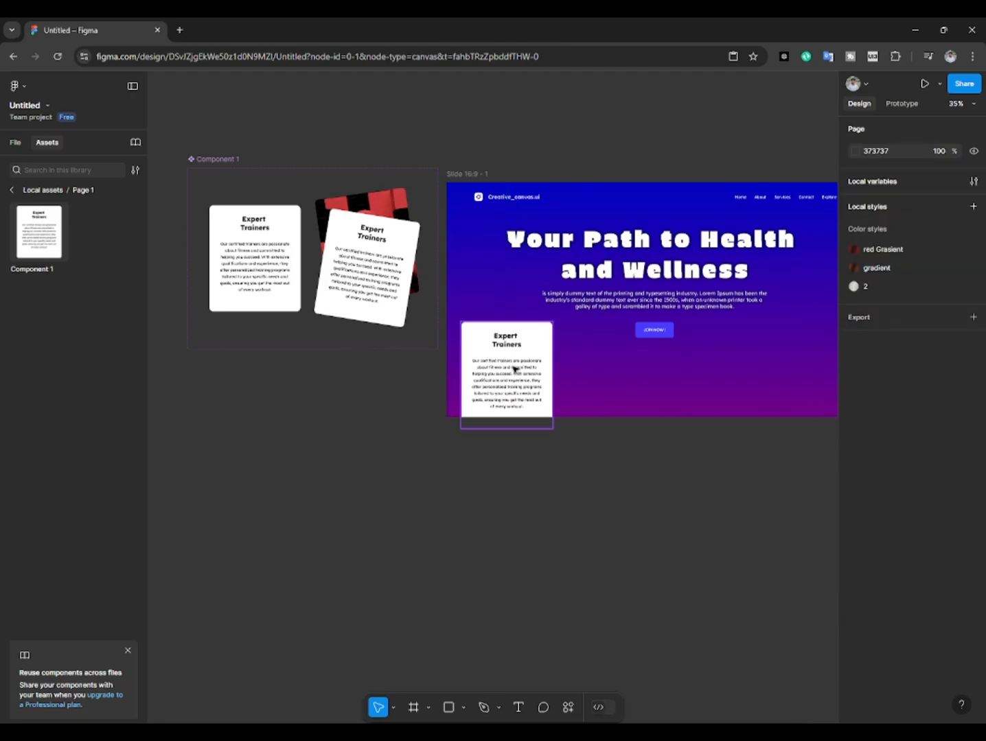
# Step: Extend the slide frame's lower edge to a height of 1246 so it contains the whole card
pyautogui.click(515, 369)
pyautogui.click(660, 379)
pyautogui.moveTo(563, 421); pyautogui.dragTo(570, 453)
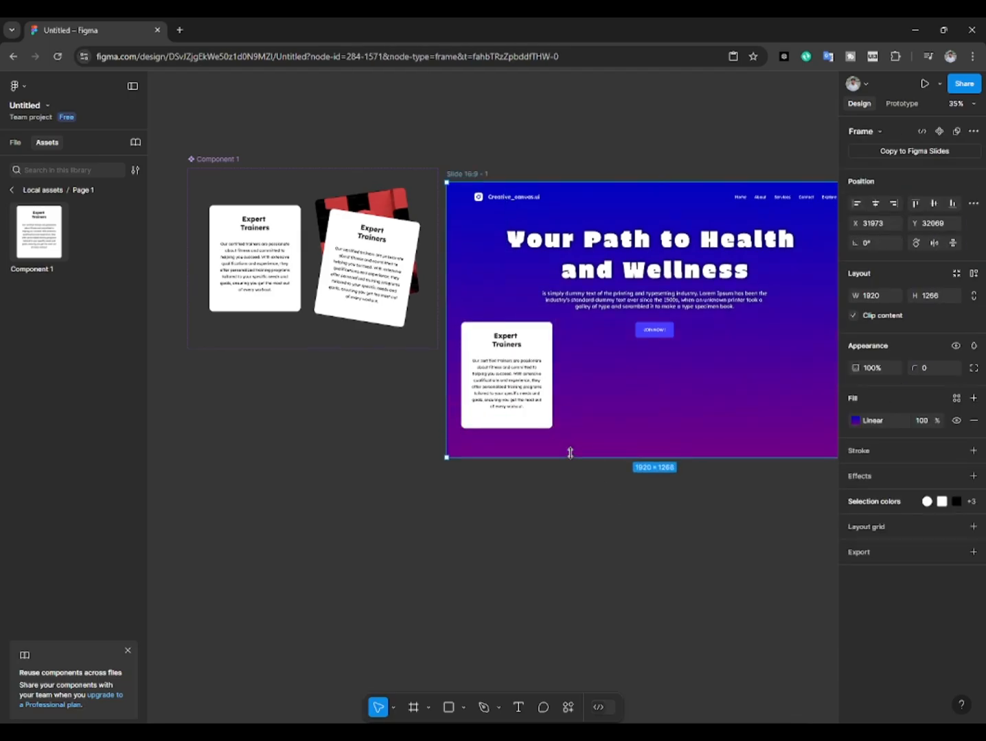
pyautogui.moveTo(638, 398); pyautogui.dragTo(562, 353)
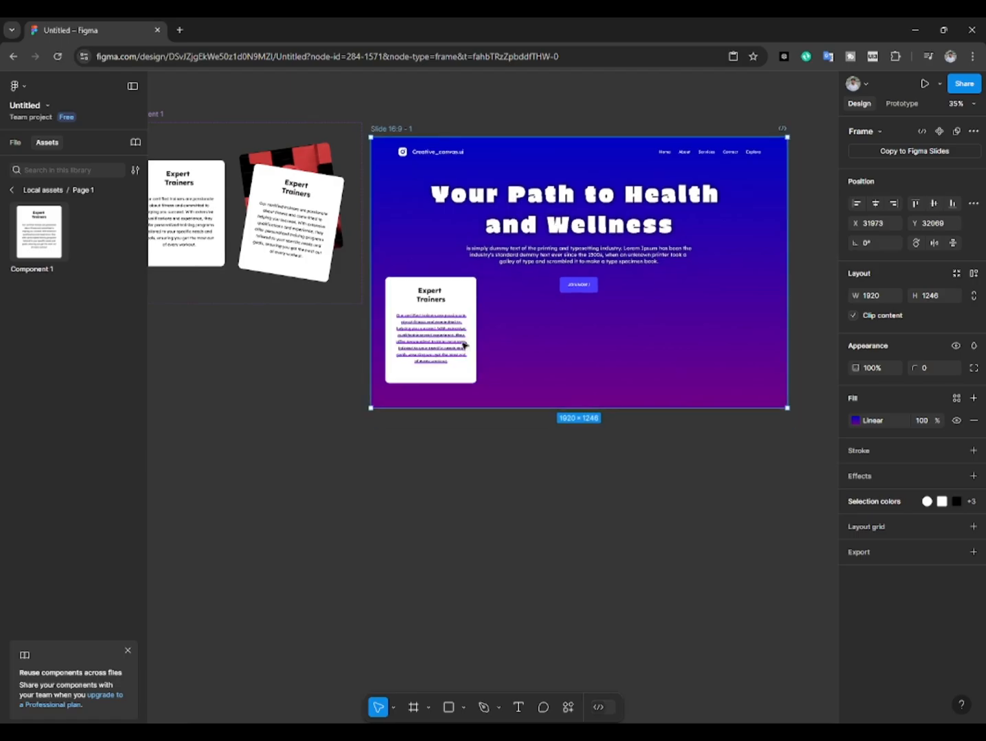
# Step: Move the card down to Y 755 below the button and extend the slide frame's lower edge further
pyautogui.click(444, 317)
pyautogui.moveTo(444, 317); pyautogui.dragTo(440, 320)
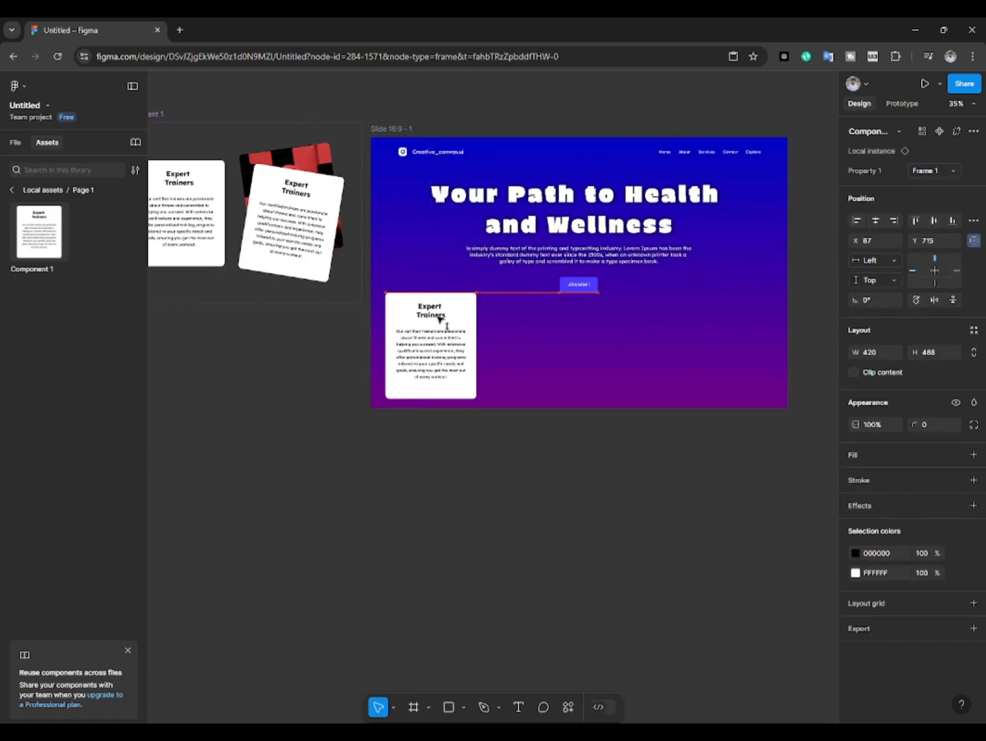
pyautogui.click(530, 405)
pyautogui.moveTo(530, 408); pyautogui.dragTo(530, 427)
# Step: Duplicate the card sideways three times to form a row of four cards with gaps of 41
pyautogui.moveTo(448, 320); pyautogui.dragTo(543, 333)
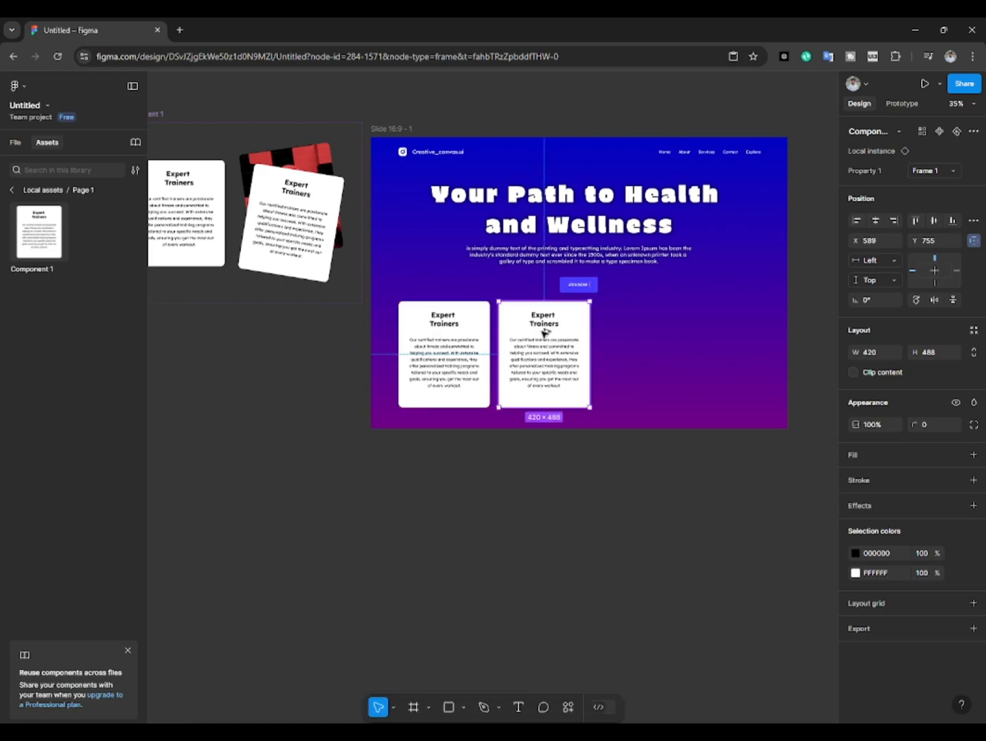
pyautogui.hotkey('ctrl', 'd')
pyautogui.hotkey('ctrl', 'd')
pyautogui.click(638, 478)
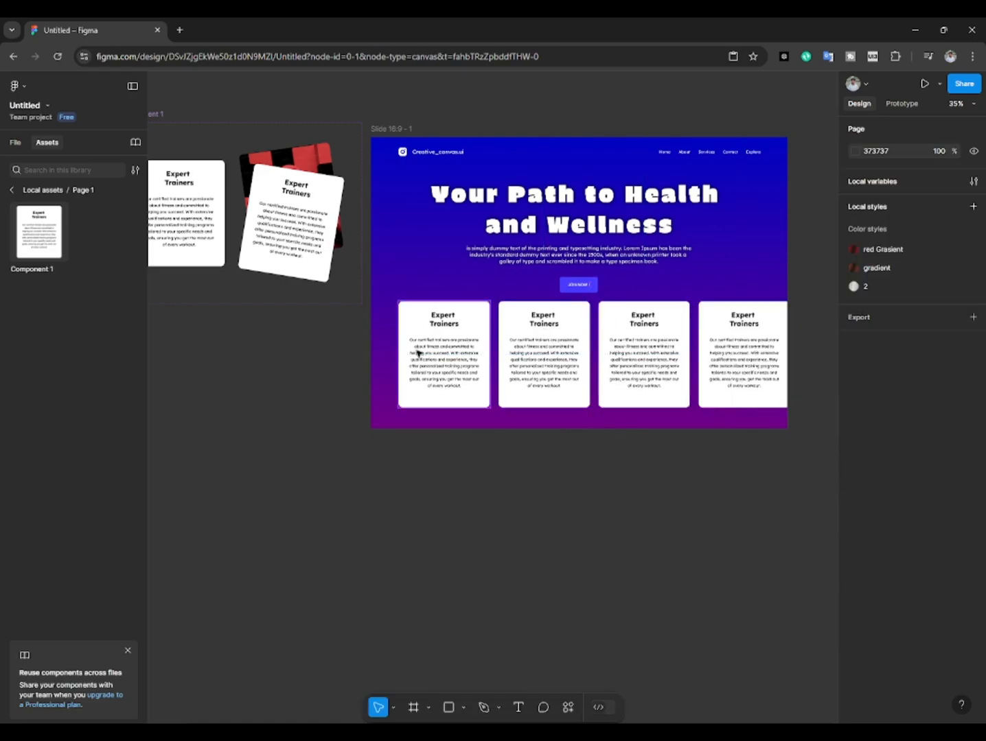
# Step: Group the four cards and centre the group horizontally in the slide frame
pyautogui.click(418, 352)
pyautogui.keyDown('shift'); pyautogui.click(539, 363); pyautogui.keyUp('shift')
pyautogui.keyDown('shift'); pyautogui.click(643, 363); pyautogui.keyUp('shift')
pyautogui.keyDown('shift'); pyautogui.click(760, 362); pyautogui.keyUp('shift')
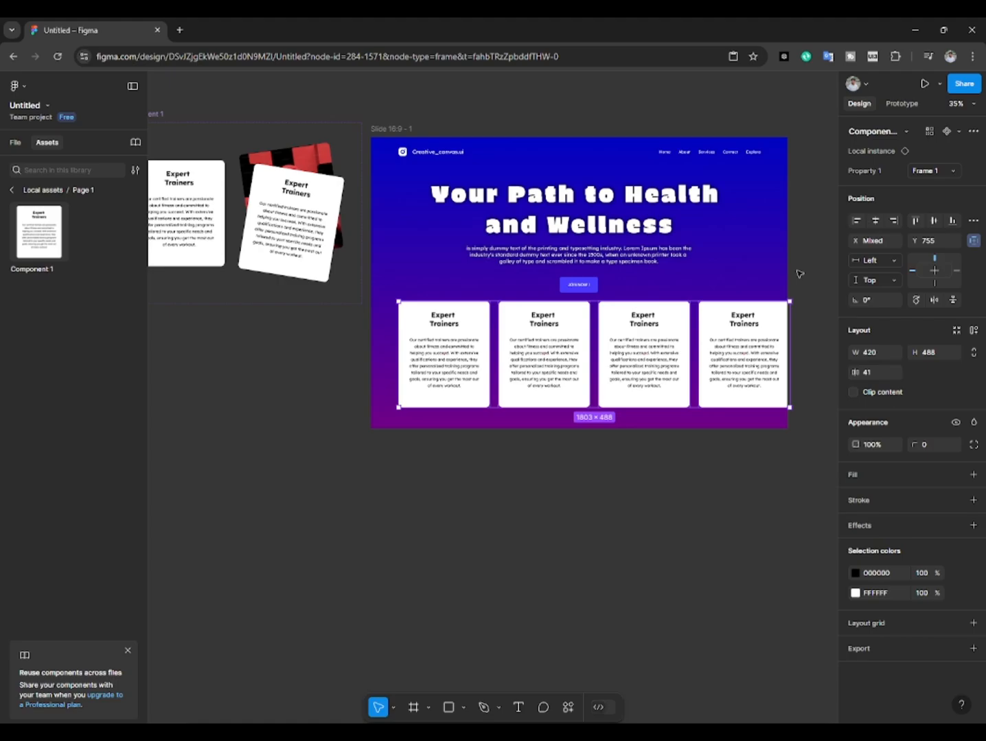
pyautogui.hotkey('ctrl', 'g')
pyautogui.click(876, 182)
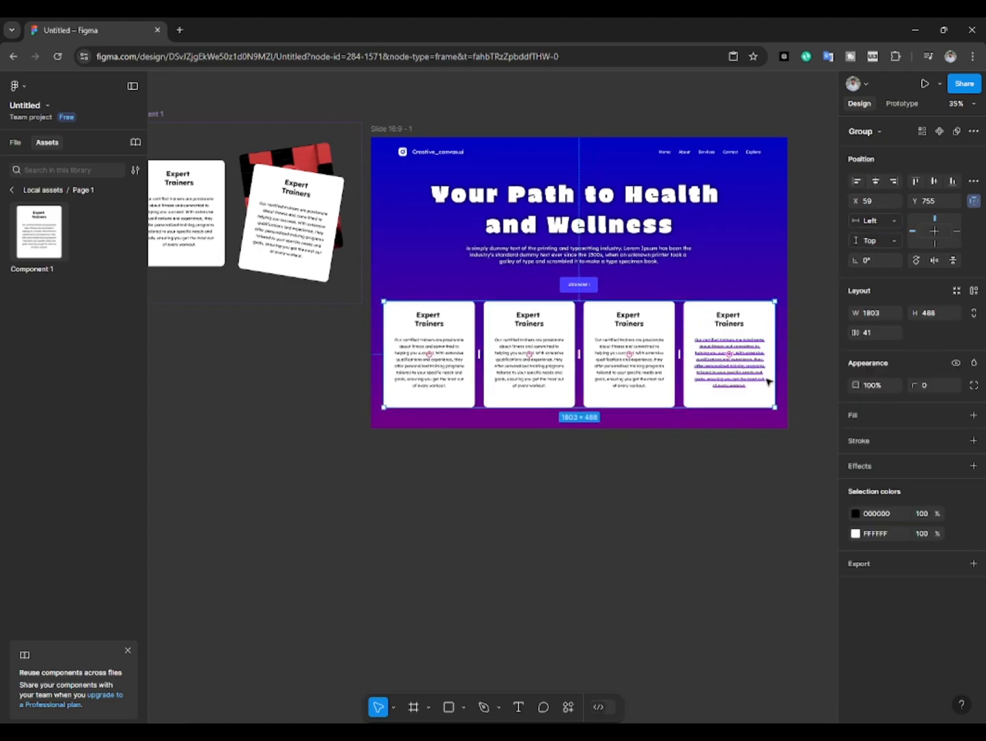
pyautogui.click(670, 491)
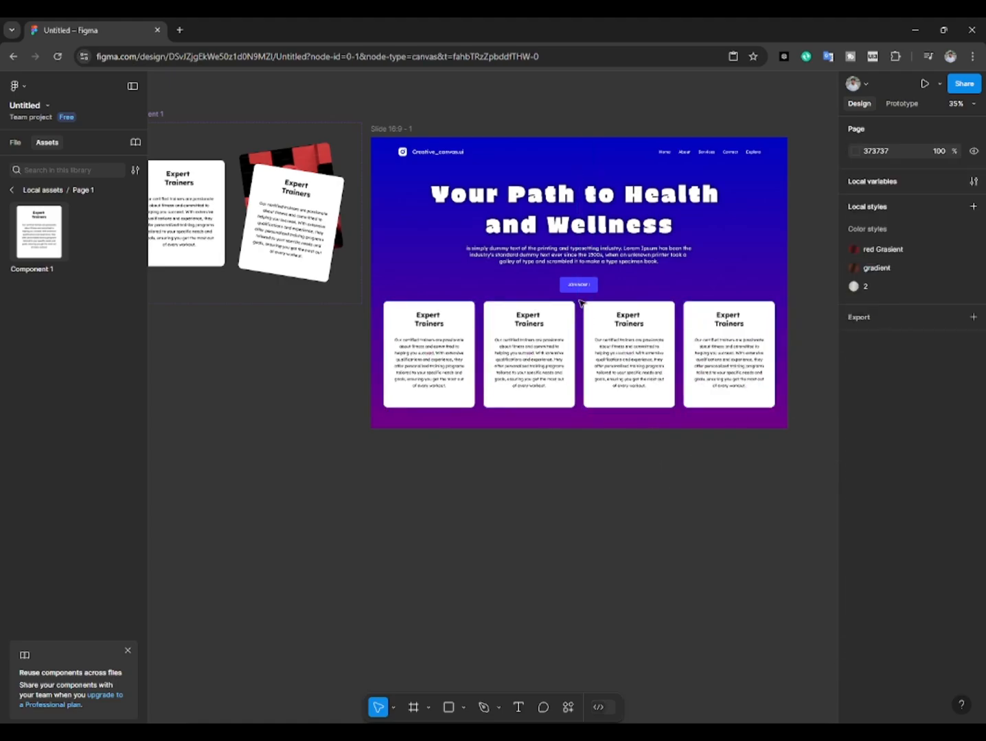
# Step: Move the JOIN NOW ! button up to Y 629 and change its 4A3AFF colour to white, FFFFFF
pyautogui.click(589, 281)
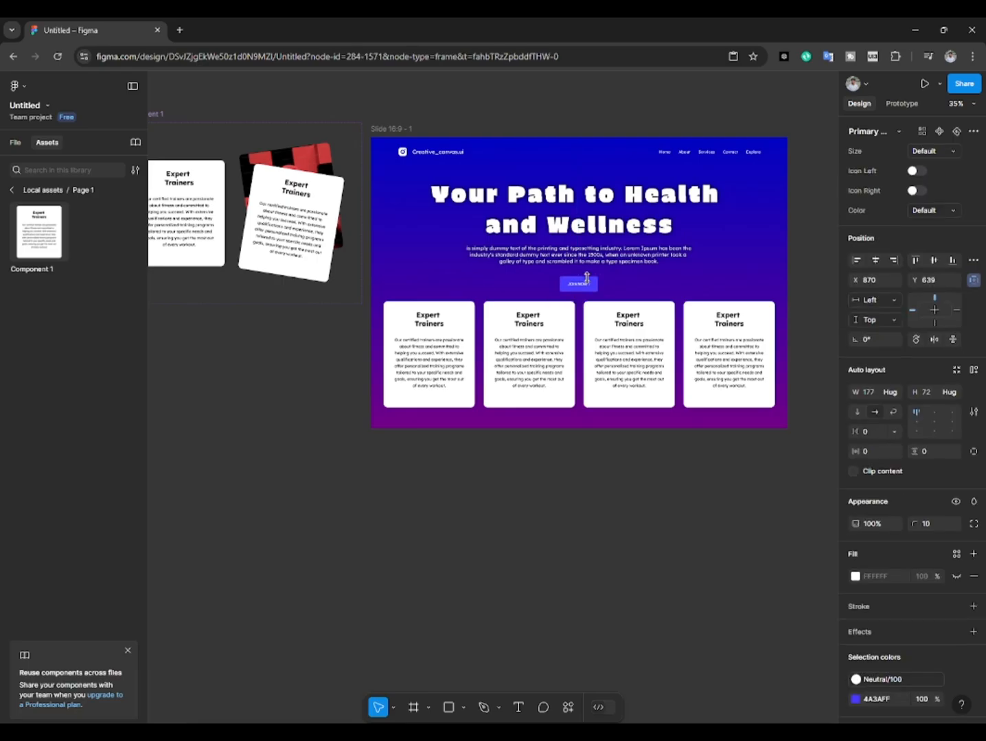
pyautogui.click(609, 482)
pyautogui.moveTo(609, 481); pyautogui.dragTo(613, 504)
pyautogui.click(590, 305)
pyautogui.click(855, 700)
pyautogui.click(704, 668)
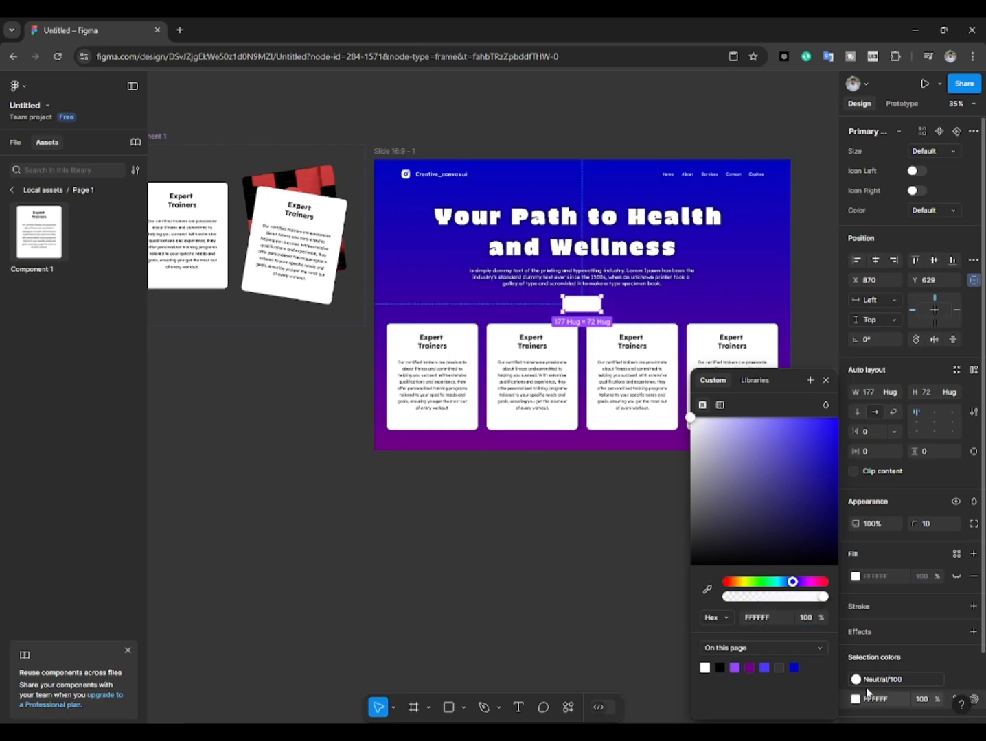
# Step: Detach the Neutral/100 colour style in the JOIN NOW ! button and undo the trial colour change on the detached colour
pyautogui.click(855, 679)
pyautogui.click(858, 679)
pyautogui.click(956, 679)
pyautogui.click(855, 679)
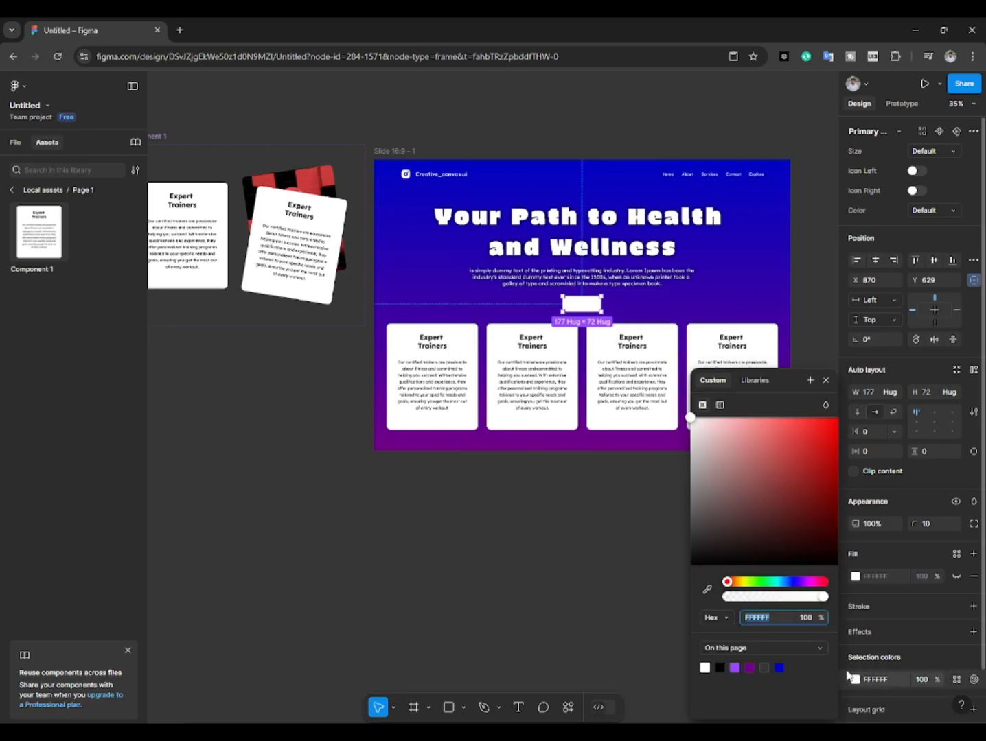
pyautogui.moveTo(758, 486); pyautogui.dragTo(834, 569)
pyautogui.hotkey('ctrl', 'z')
pyautogui.click(644, 503)
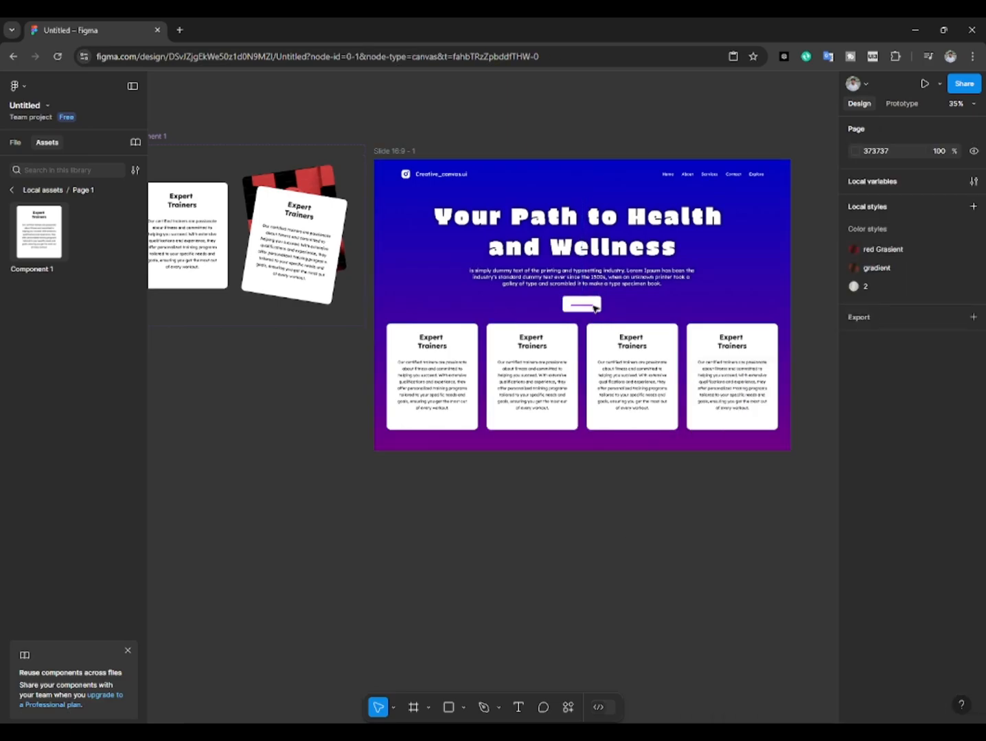
# Step: Recolour the JOIN NOW ! label inside the white button to purple
pyautogui.doubleClick(593, 305)
pyautogui.click(855, 510)
pyautogui.moveTo(777, 509); pyautogui.dragTo(710, 695)
pyautogui.click(624, 535)
# Step: Move the row of four cards down to Y 805 and extend the slide frame's lower edge
pyautogui.scroll(5, 601, 308)
pyautogui.scroll(-5, 601, 509)
pyautogui.scroll(2, 537, 453)
pyautogui.scroll(-1, 537, 453)
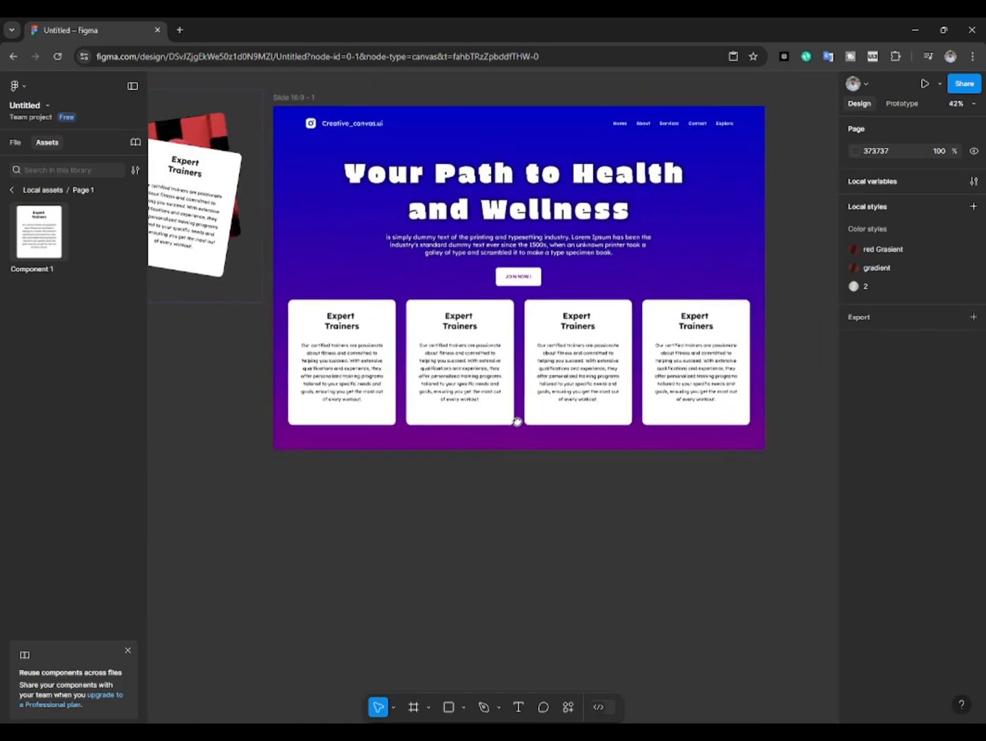
pyautogui.click(466, 352)
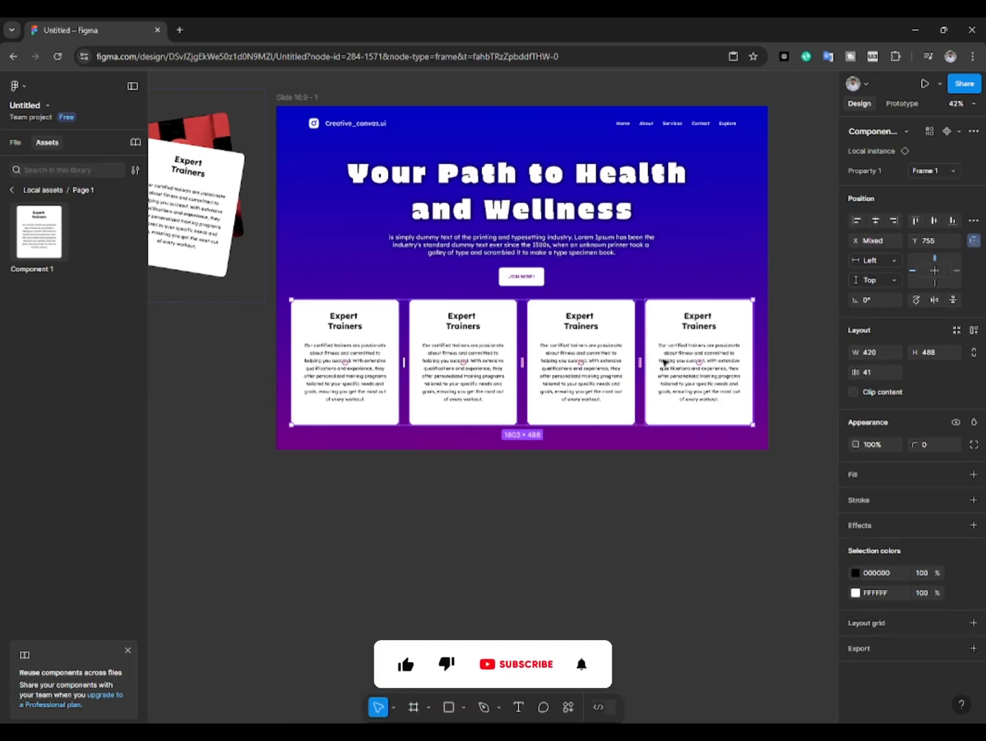
pyautogui.hotkey('shift', 'Down')
pyautogui.hotkey('shift', 'Down')
pyautogui.hotkey('shift', 'Down')
pyautogui.hotkey('shift', 'Down')
pyautogui.hotkey('shift', 'Down')
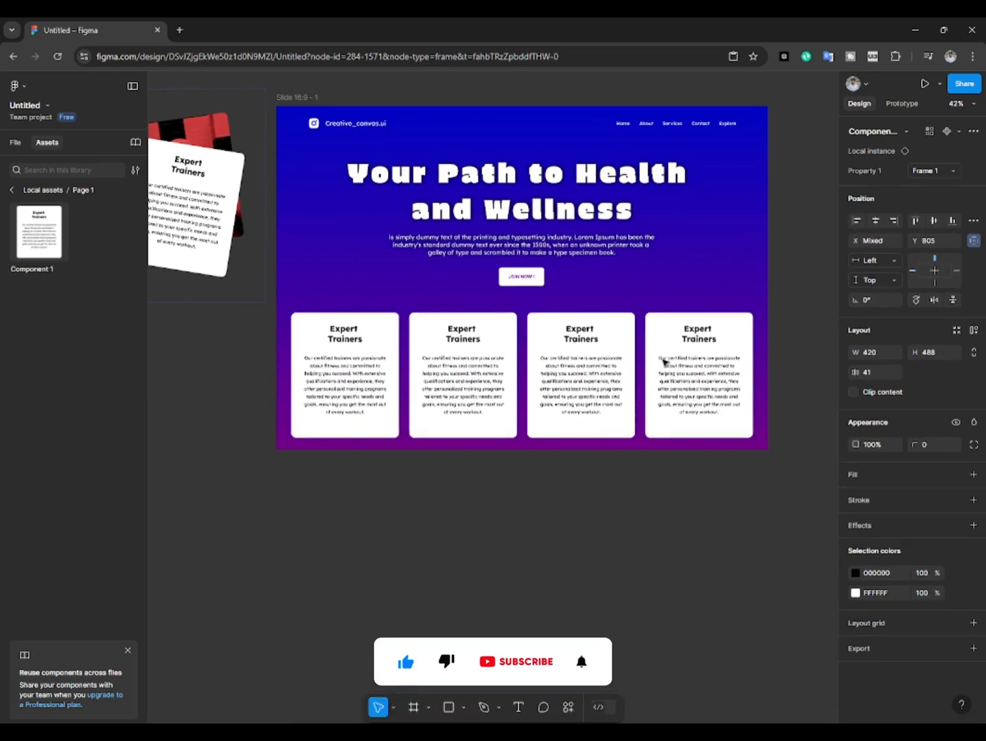
pyautogui.click(299, 192)
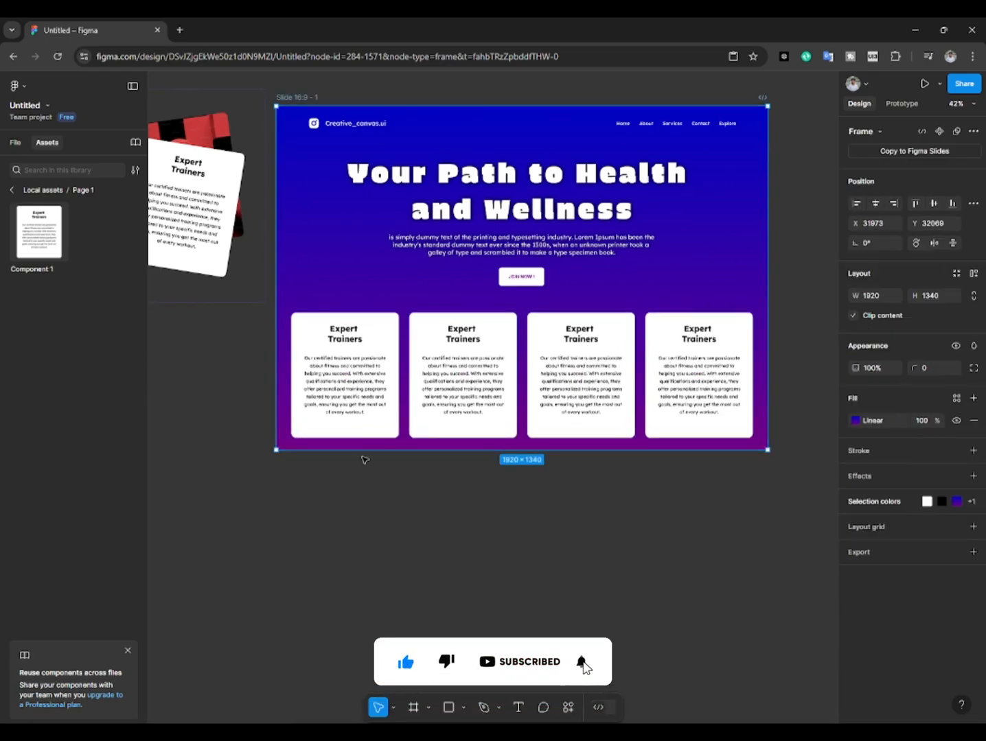
pyautogui.moveTo(365, 452)
pyautogui.mouseDown()
pyautogui.moveTo(365, 483)
pyautogui.moveTo(365, 472)
pyautogui.mouseUp()
pyautogui.click(374, 400)
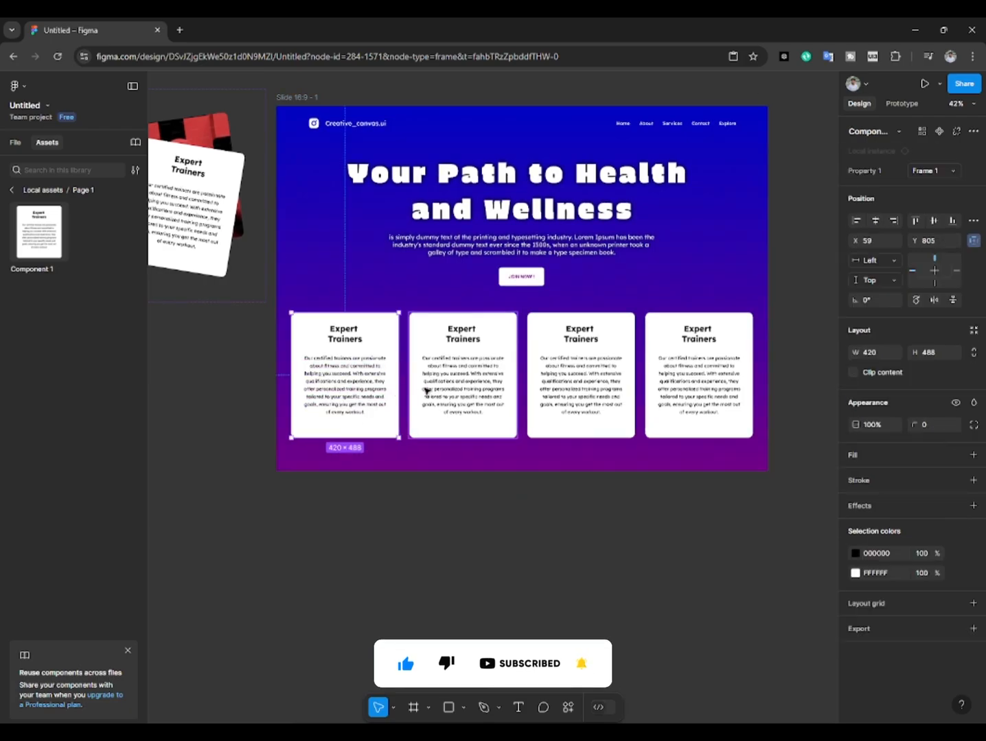
pyautogui.keyDown('shift'); pyautogui.click(446, 392); pyautogui.keyUp('shift')
pyautogui.moveTo(446, 392); pyautogui.dragTo(452, 392)
pyautogui.hotkey('ctrl', 'z')
pyautogui.click(489, 551)
pyautogui.scroll(1, 494, 418)
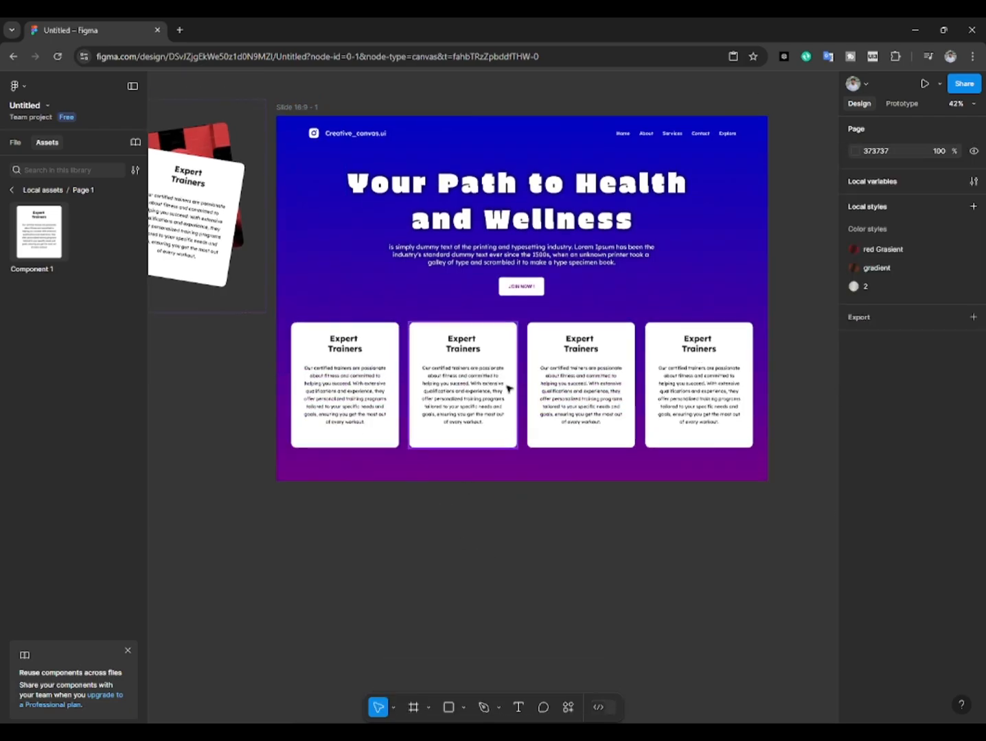
# Step: Move the four selected cards down together to Y 865 in the slide frame
pyautogui.click(504, 376)
pyautogui.keyDown('shift'); pyautogui.click(554, 372); pyautogui.keyUp('shift')
pyautogui.keyDown('shift'); pyautogui.click(654, 374); pyautogui.keyUp('shift')
pyautogui.keyDown('shift'); pyautogui.click(335, 359); pyautogui.keyUp('shift')
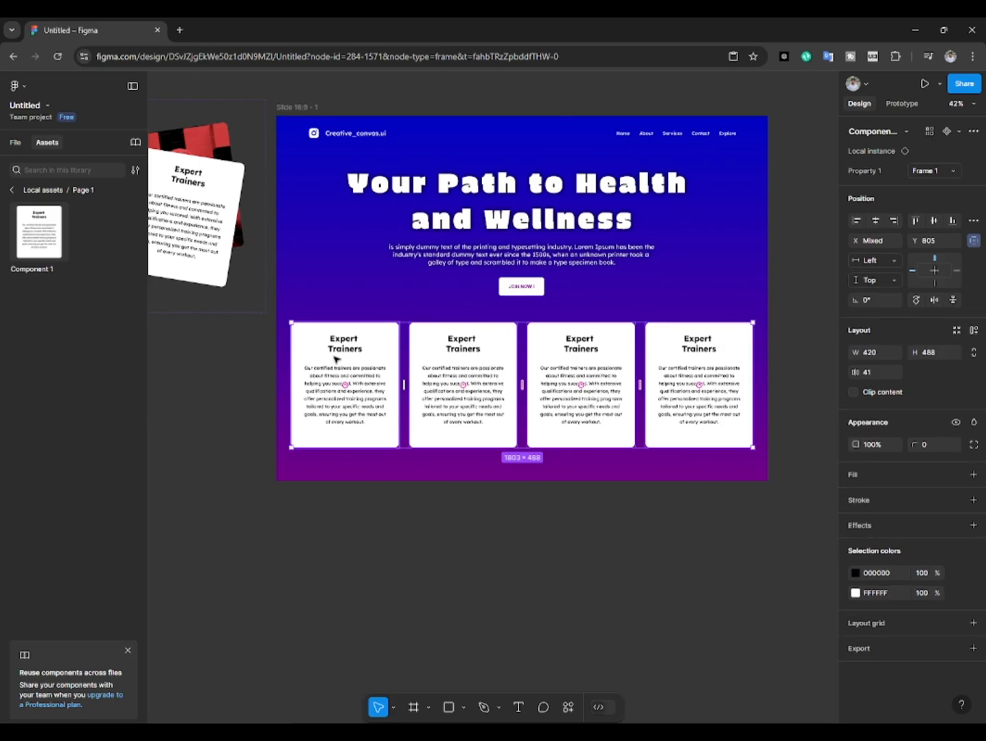
pyautogui.hotkey('shift', 'Down')
pyautogui.hotkey('shift', 'Down')
pyautogui.hotkey('shift', 'Down')
pyautogui.hotkey('shift', 'Down')
pyautogui.hotkey('shift', 'Down')
pyautogui.hotkey('shift', 'Down')
pyautogui.click(311, 511)
# Step: Copy the titles and descriptions of all cards except Expert Trainers from the Icons and Assest page
pyautogui.hscroll(-3, 323, 528)
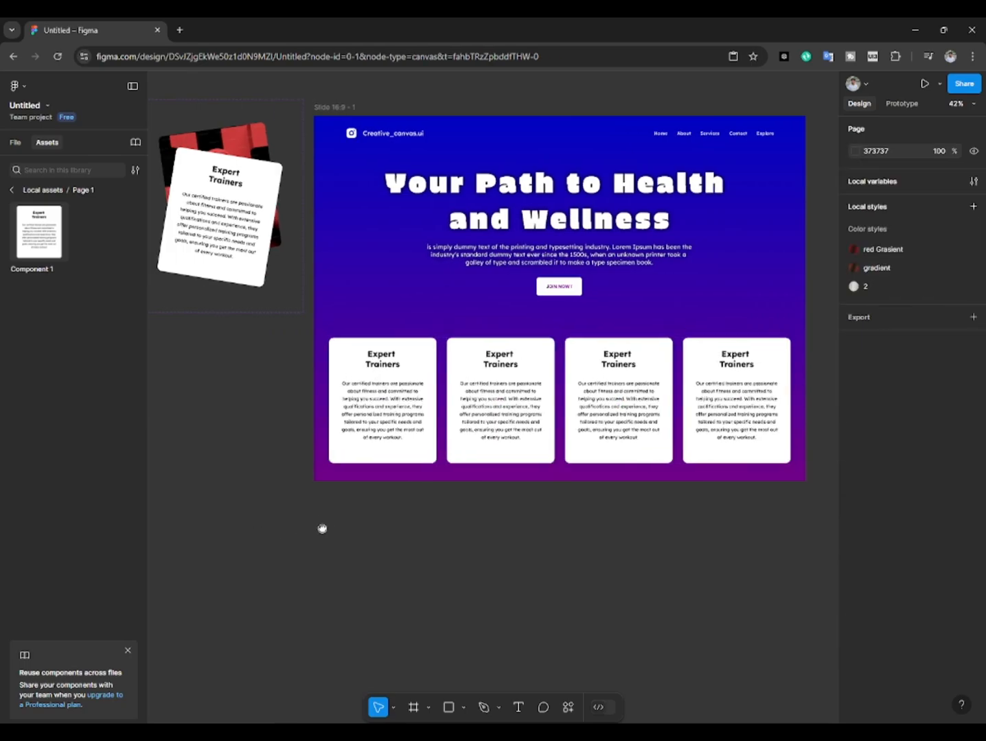
pyautogui.click(16, 144)
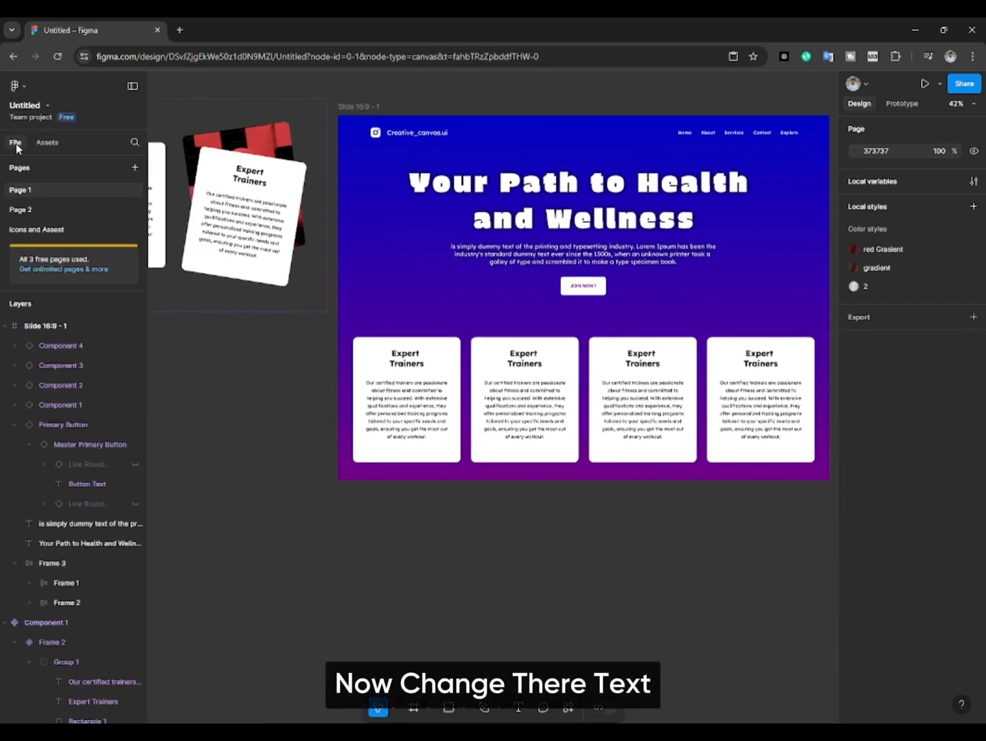
pyautogui.click(41, 229)
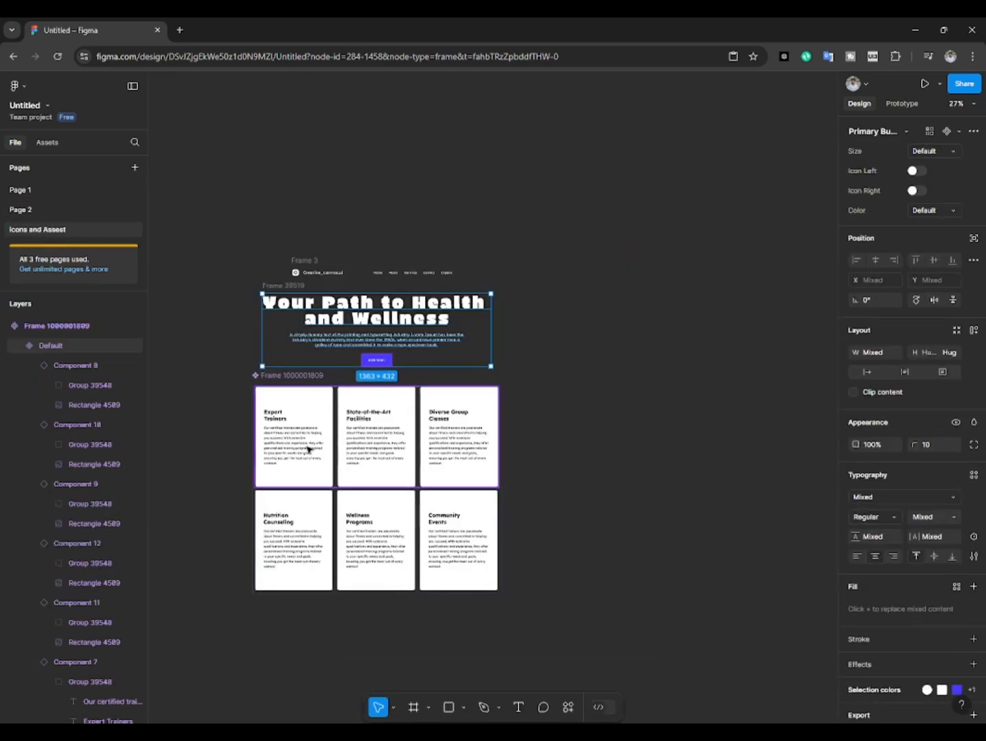
pyautogui.keyDown('ctrl'); pyautogui.click(370, 414); pyautogui.keyUp('ctrl')
pyautogui.keyDown('ctrl'); pyautogui.keyDown('shift'); pyautogui.click(376, 445); pyautogui.keyUp('shift'); pyautogui.keyUp('ctrl')
pyautogui.keyDown('ctrl'); pyautogui.keyDown('shift'); pyautogui.click(443, 419); pyautogui.keyUp('shift'); pyautogui.keyUp('ctrl')
pyautogui.keyDown('ctrl'); pyautogui.keyDown('shift'); pyautogui.click(435, 461); pyautogui.keyUp('shift'); pyautogui.keyUp('ctrl')
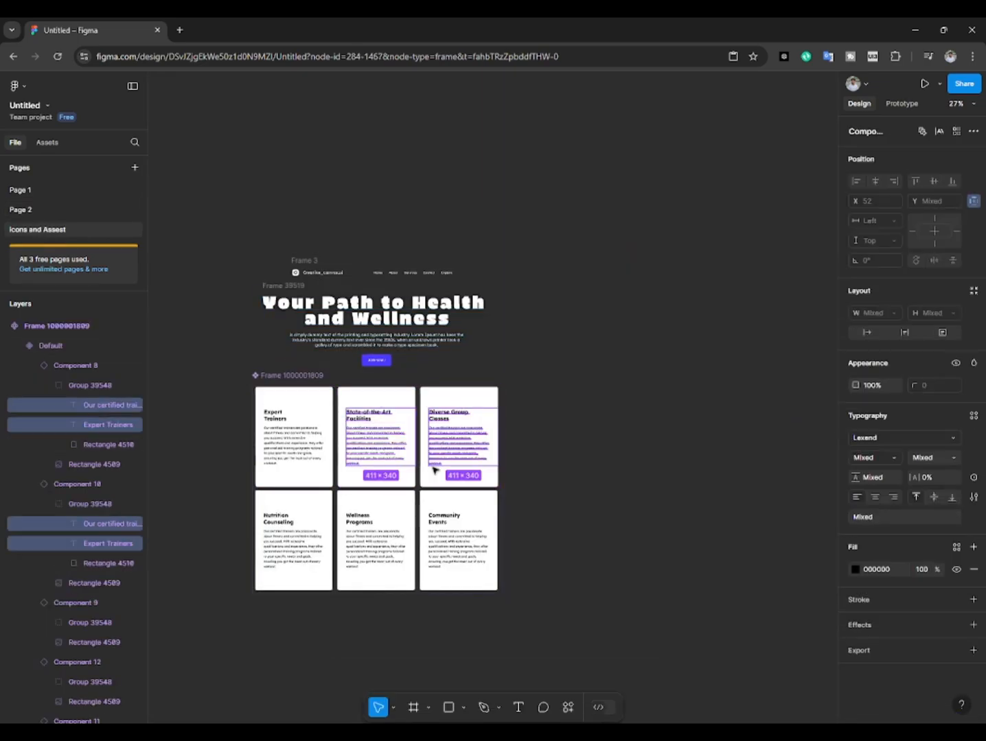
pyautogui.keyDown('ctrl'); pyautogui.keyDown('shift'); pyautogui.click(446, 523); pyautogui.keyUp('shift'); pyautogui.keyUp('ctrl')
pyautogui.keyDown('ctrl'); pyautogui.keyDown('shift'); pyautogui.click(447, 545); pyautogui.keyUp('shift'); pyautogui.keyUp('ctrl')
pyautogui.keyDown('ctrl'); pyautogui.keyDown('shift'); pyautogui.click(382, 541); pyautogui.keyUp('shift'); pyautogui.keyUp('ctrl')
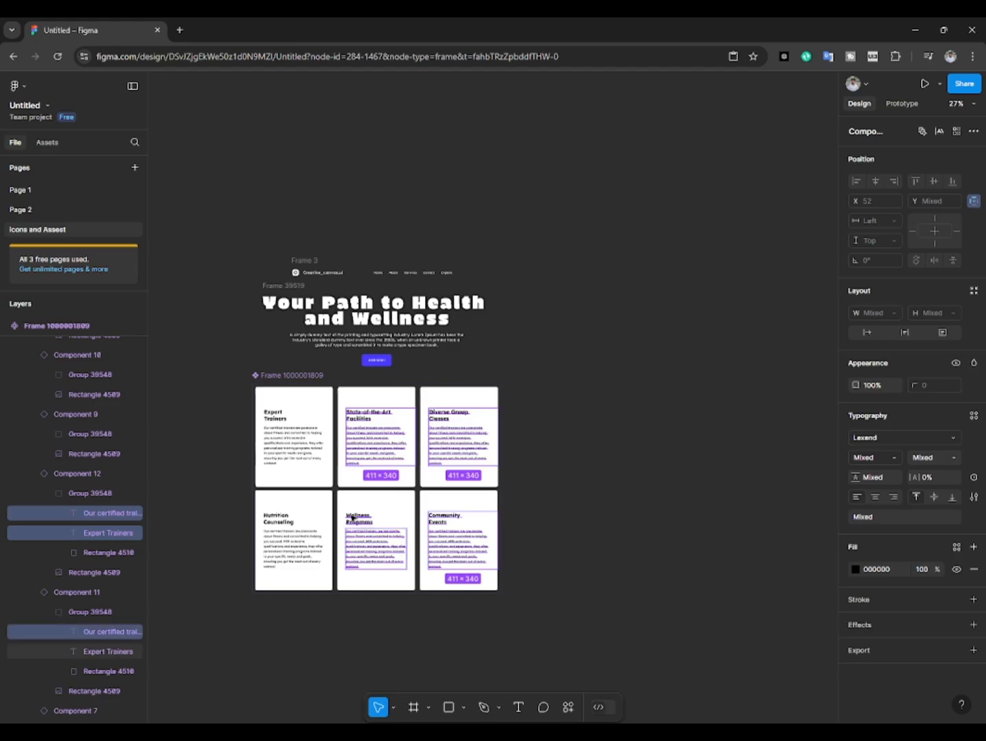
pyautogui.keyDown('ctrl'); pyautogui.keyDown('shift'); pyautogui.click(290, 557); pyautogui.keyUp('shift'); pyautogui.keyUp('ctrl')
pyautogui.keyDown('ctrl'); pyautogui.keyDown('shift'); pyautogui.click(278, 520); pyautogui.keyUp('shift'); pyautogui.keyUp('ctrl')
# Step: Paste the copied card texts on Page 1 and place them below the slide frame
pyautogui.click(63, 190)
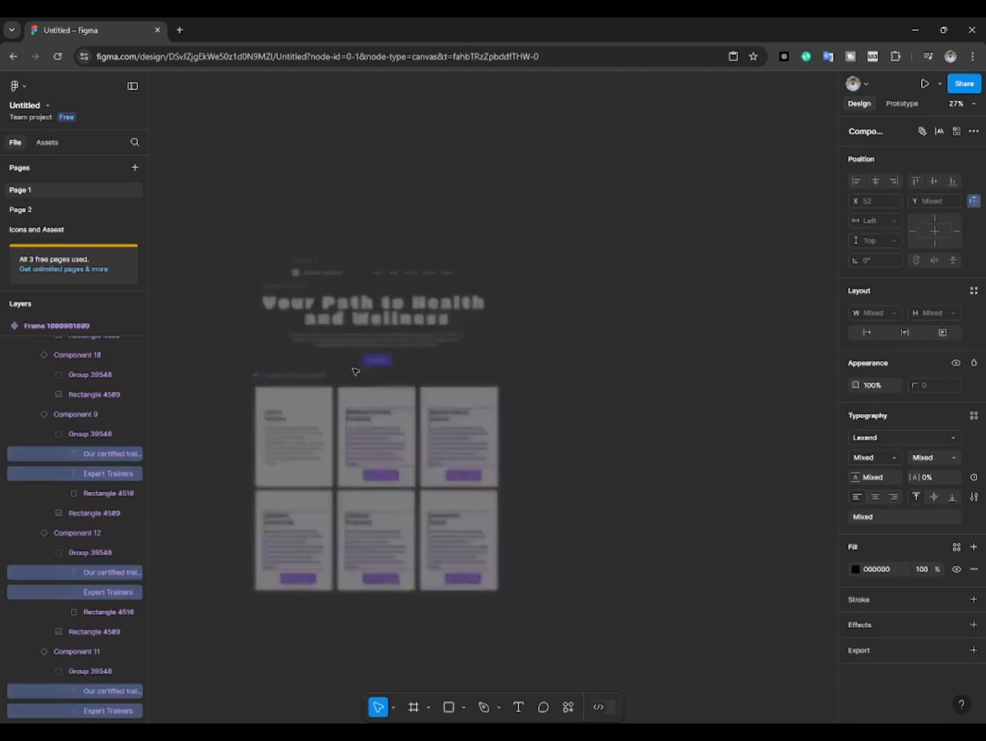
pyautogui.hotkey('ctrl', 'v')
pyautogui.moveTo(434, 320); pyautogui.dragTo(442, 534)
# Step: Replace the second, third and fourth card titles with State-of-the-Art Facilities, Diverse Group Classes and Nutrition Counseling from the pasted texts
pyautogui.click(479, 511)
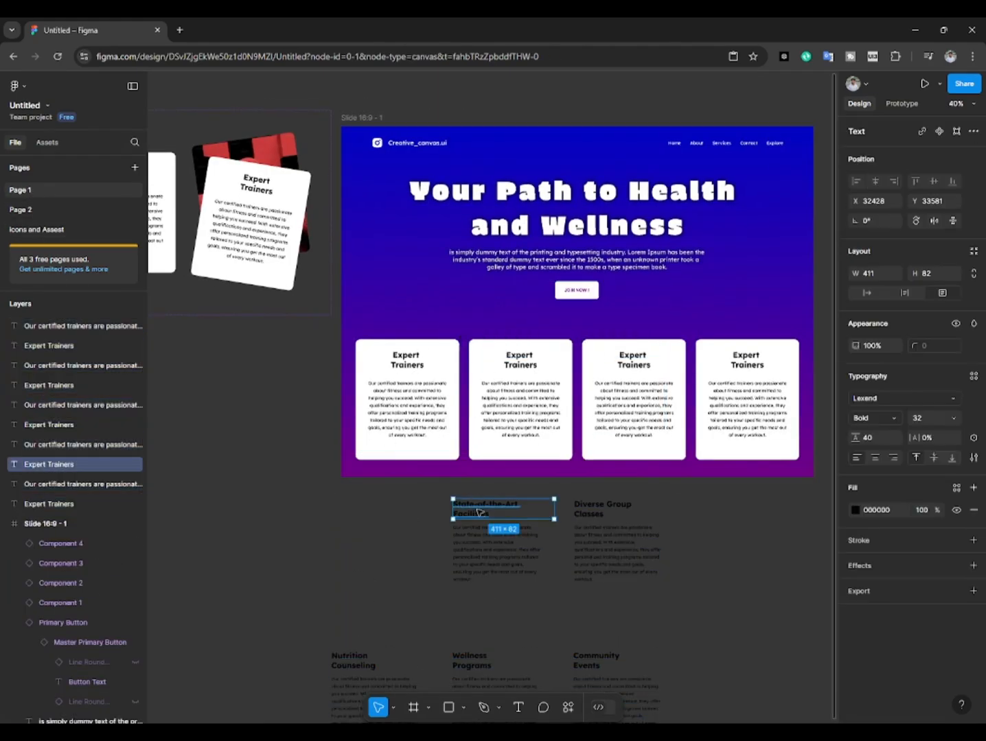
pyautogui.keyDown('ctrl'); pyautogui.click(517, 358); pyautogui.keyUp('ctrl')
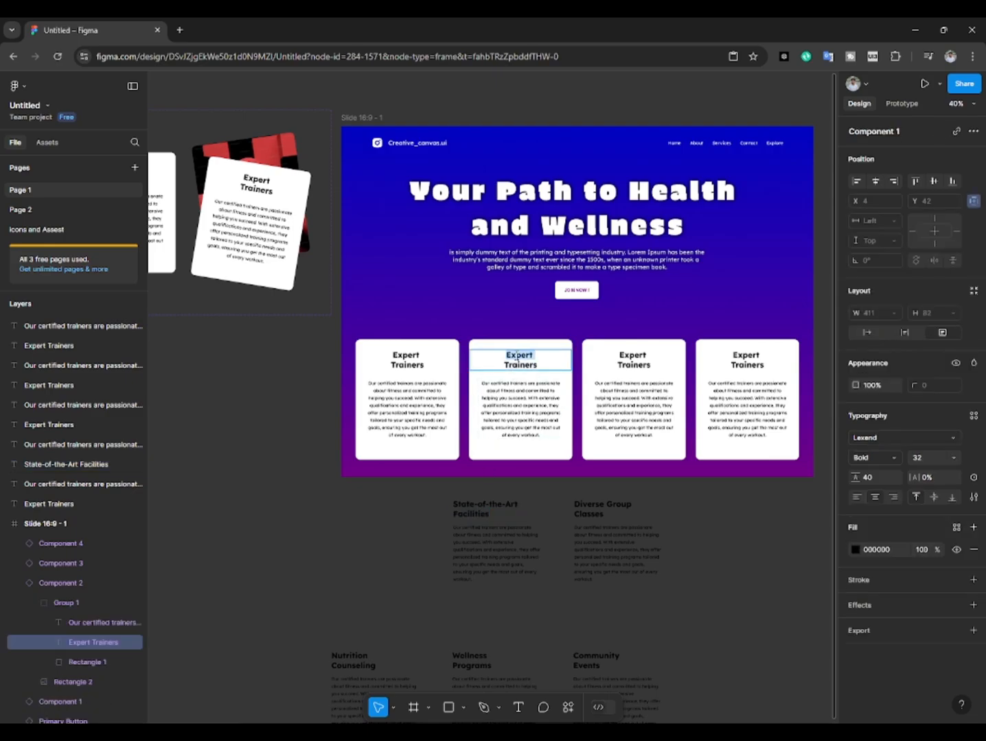
pyautogui.doubleClick(586, 509)
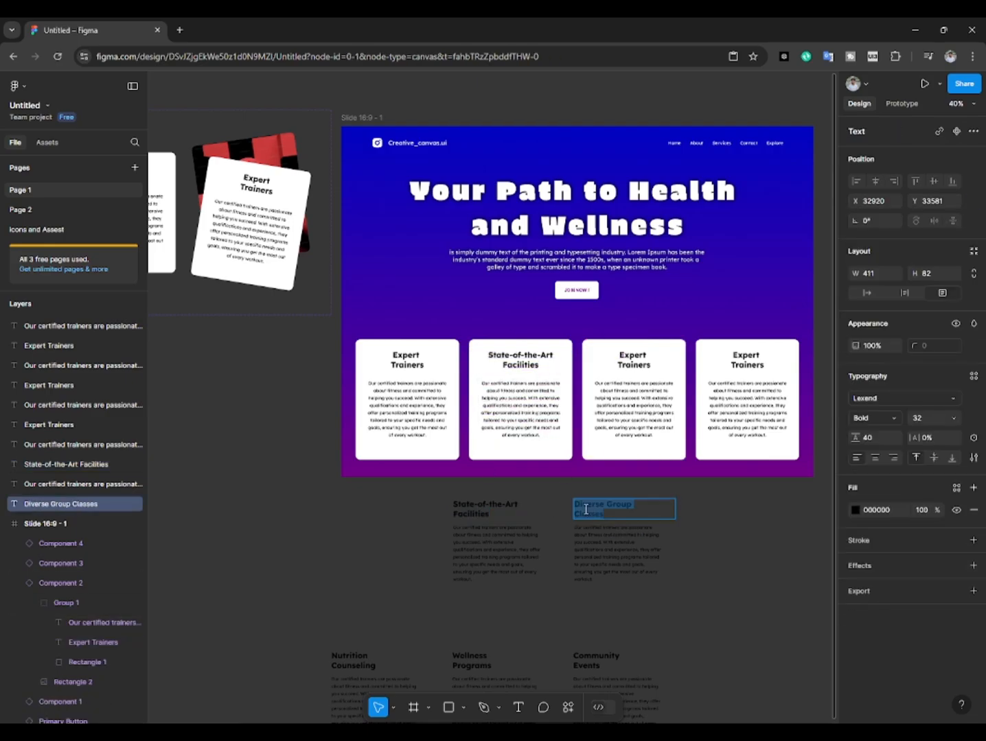
pyautogui.keyDown('ctrl'); pyautogui.click(636, 361); pyautogui.keyUp('ctrl')
pyautogui.doubleClick(353, 656)
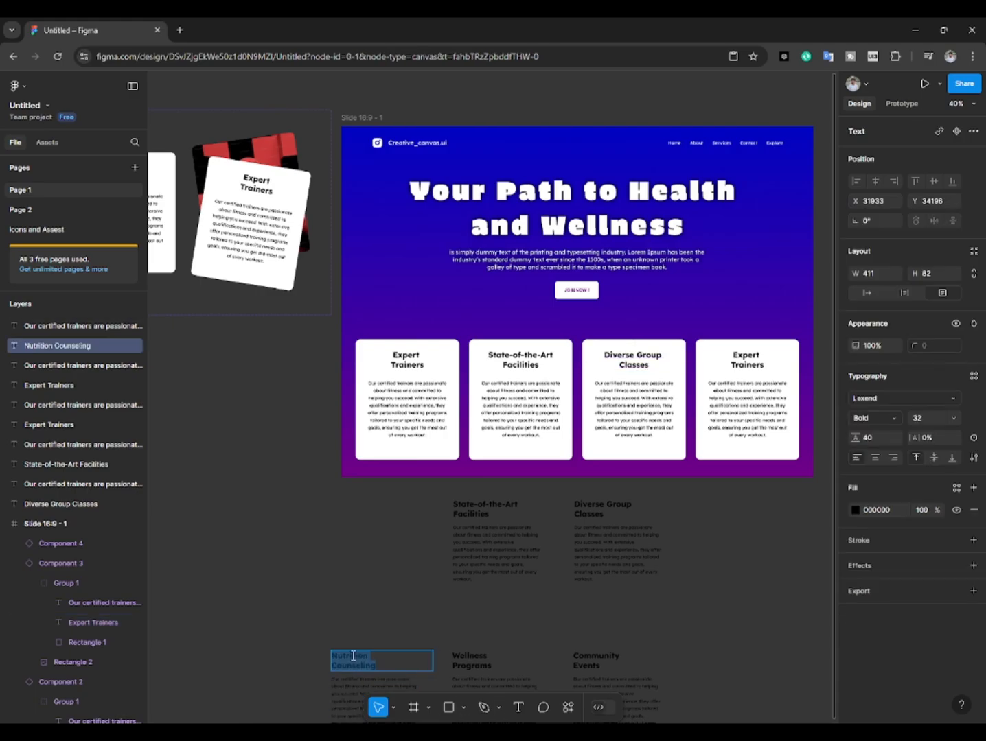
pyautogui.keyDown('ctrl'); pyautogui.click(748, 356); pyautogui.keyUp('ctrl')
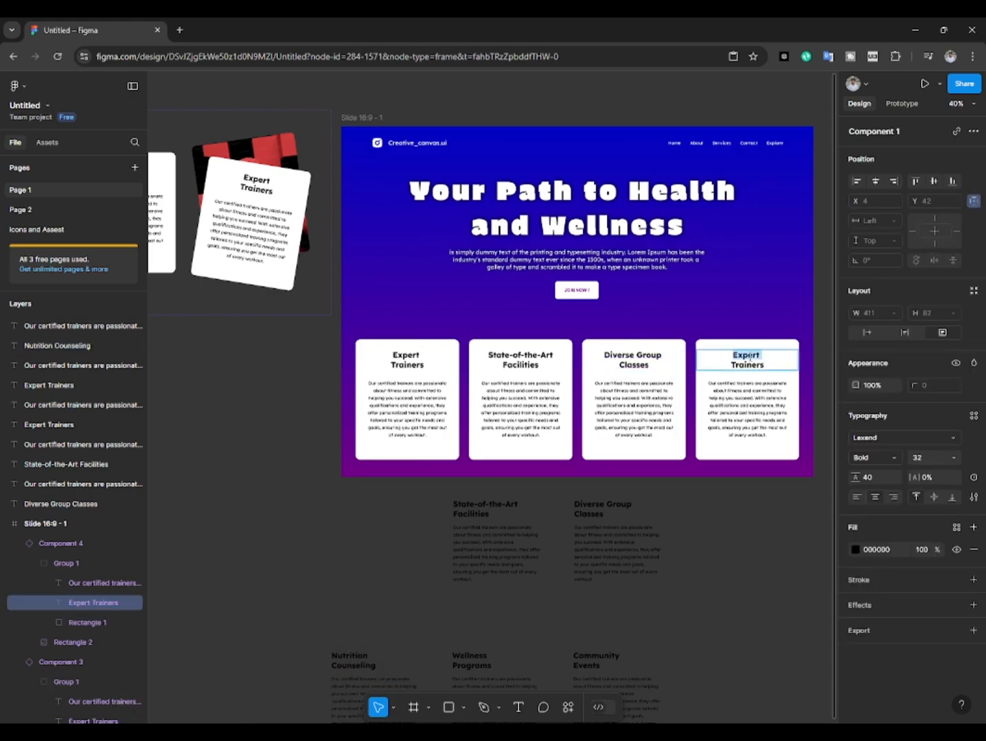
# Step: Delete all the pasted text layers below the slide frame
pyautogui.click(735, 544)
pyautogui.scroll(-2, 746, 499)
pyautogui.scroll(-2, 654, 425)
pyautogui.hscroll(2, 653, 425)
pyautogui.moveTo(295, 437); pyautogui.dragTo(614, 637)
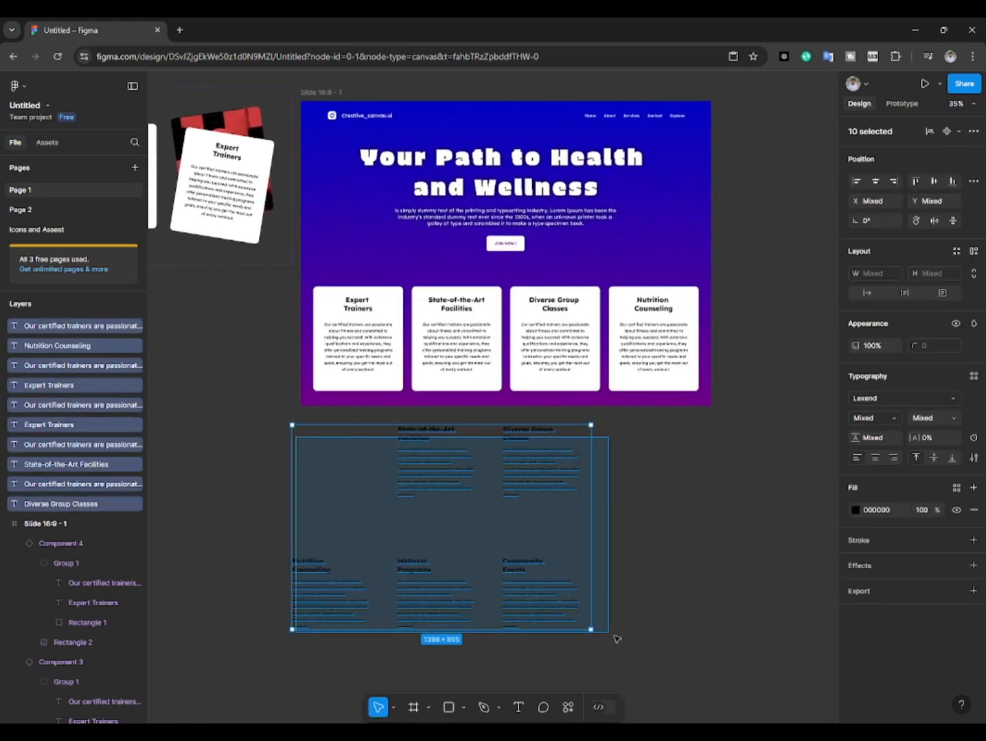
pyautogui.press('Delete')
pyautogui.scroll(2, 549, 499)
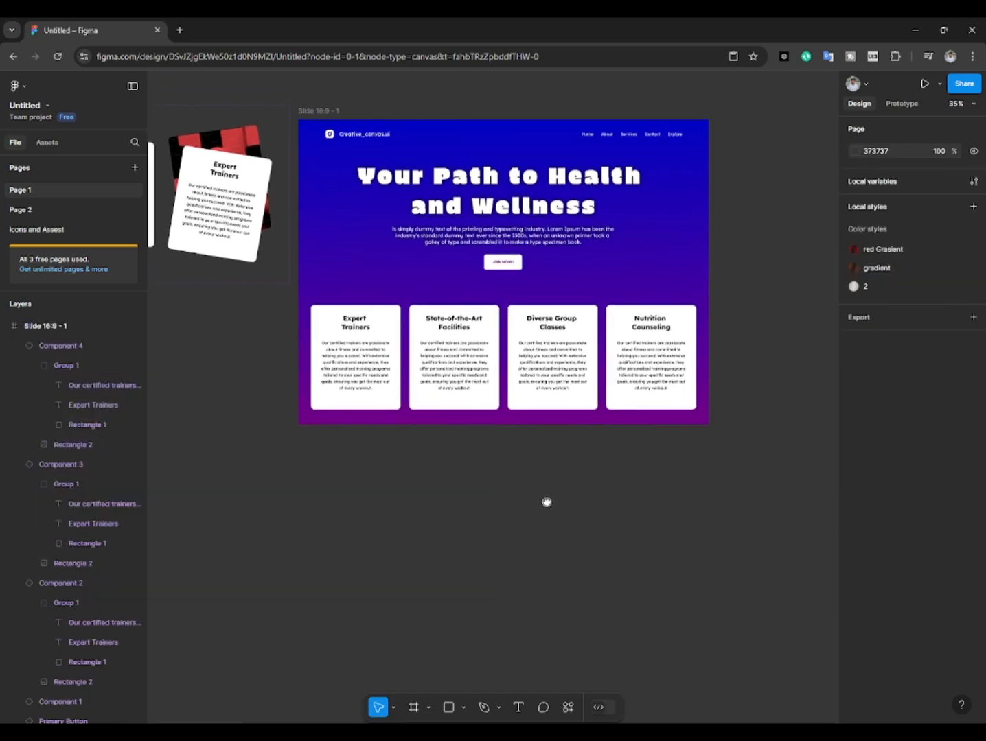
# Step: Hide Group 1 in the second card, State-of-the-Art Facilities, to expose its background image
pyautogui.moveTo(546, 502); pyautogui.dragTo(548, 523)
pyautogui.scroll(-2, 536, 505)
pyautogui.scroll(2, 413, 351)
pyautogui.moveTo(414, 349)
pyautogui.mouseDown()
pyautogui.moveTo(420, 369)
pyautogui.moveTo(409, 335)
pyautogui.mouseUp()
pyautogui.click(459, 380)
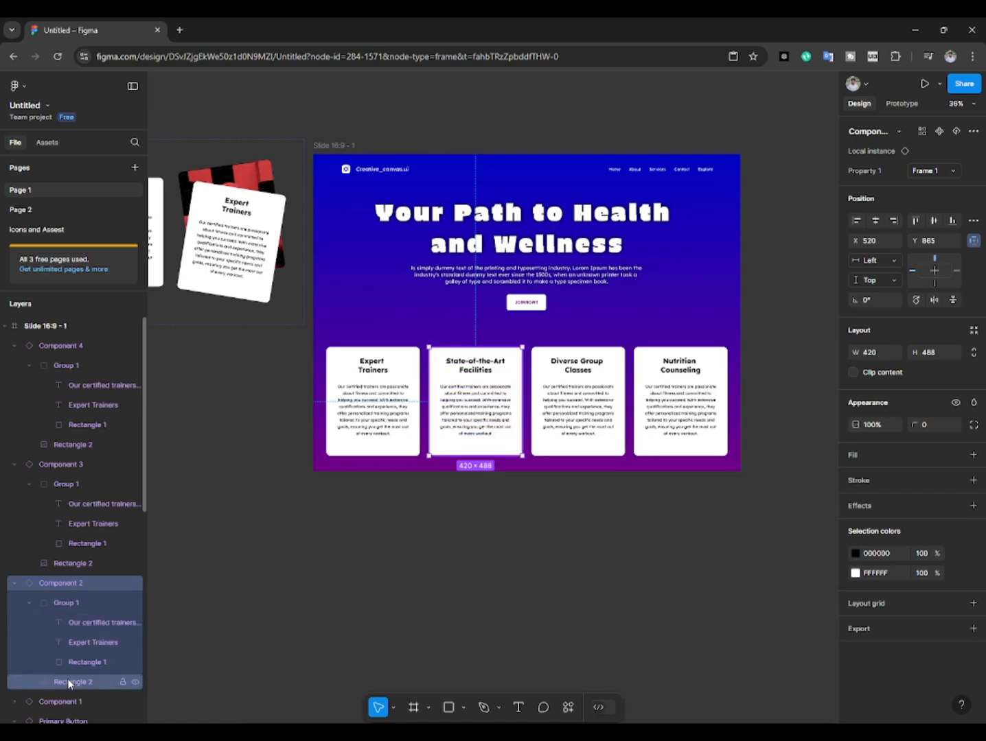
pyautogui.click(132, 607)
pyautogui.click(136, 602)
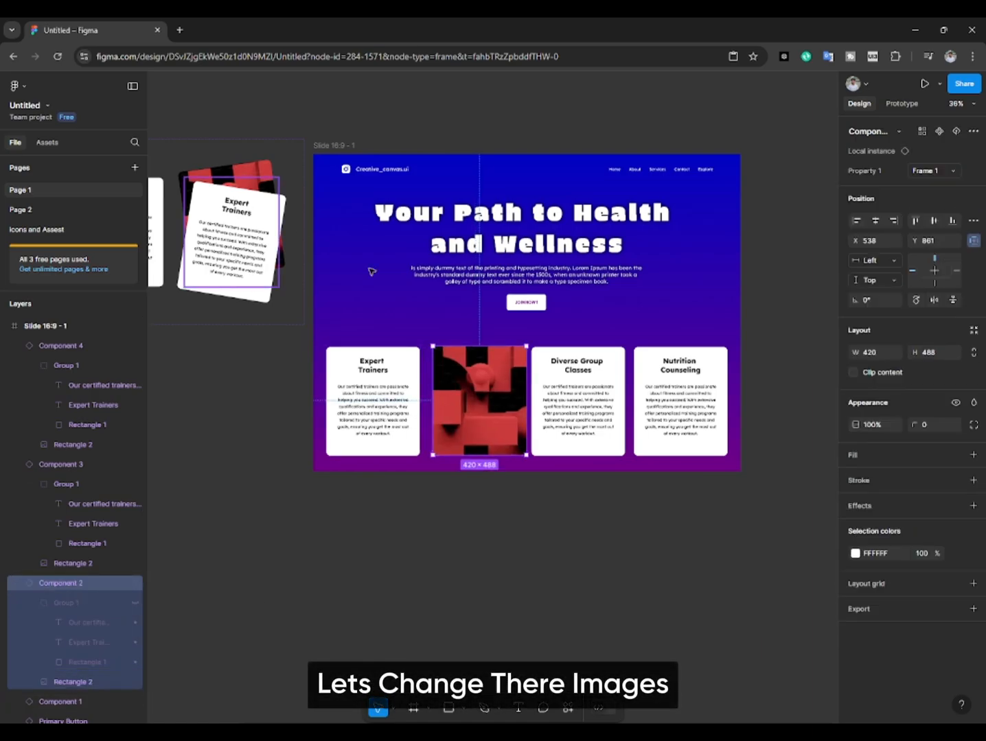
# Step: Fill the second card's Rectangle 2 with a random image from the Unsplash plugin
pyautogui.hotkey('ctrl', 'k')
pyautogui.click(550, 543)
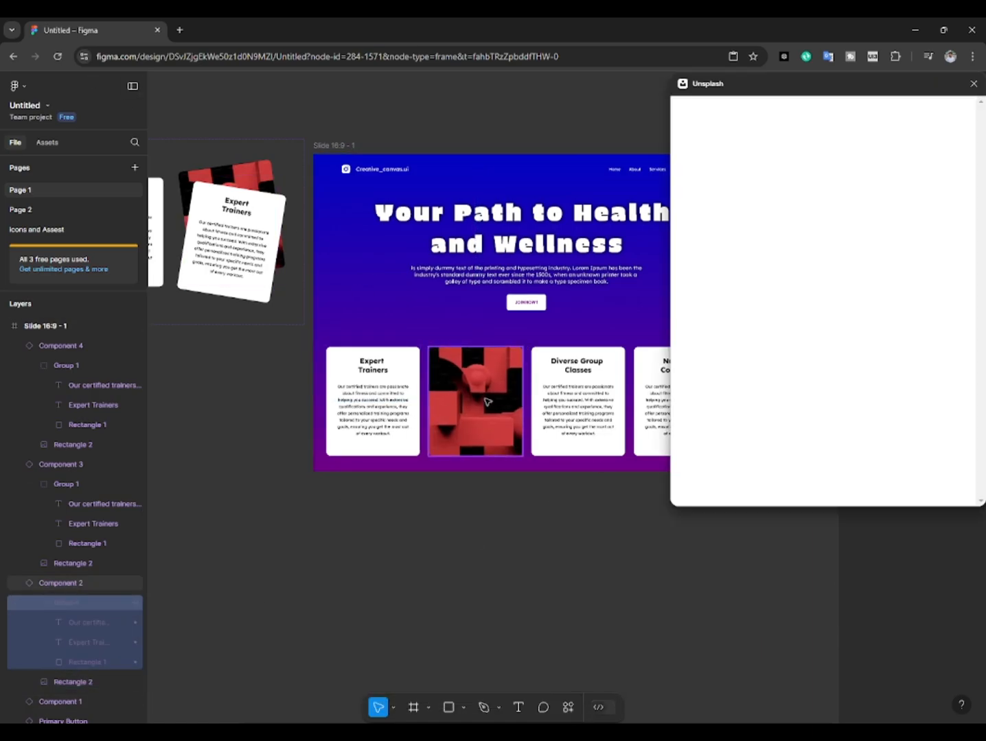
pyautogui.click(128, 681)
pyautogui.click(779, 145)
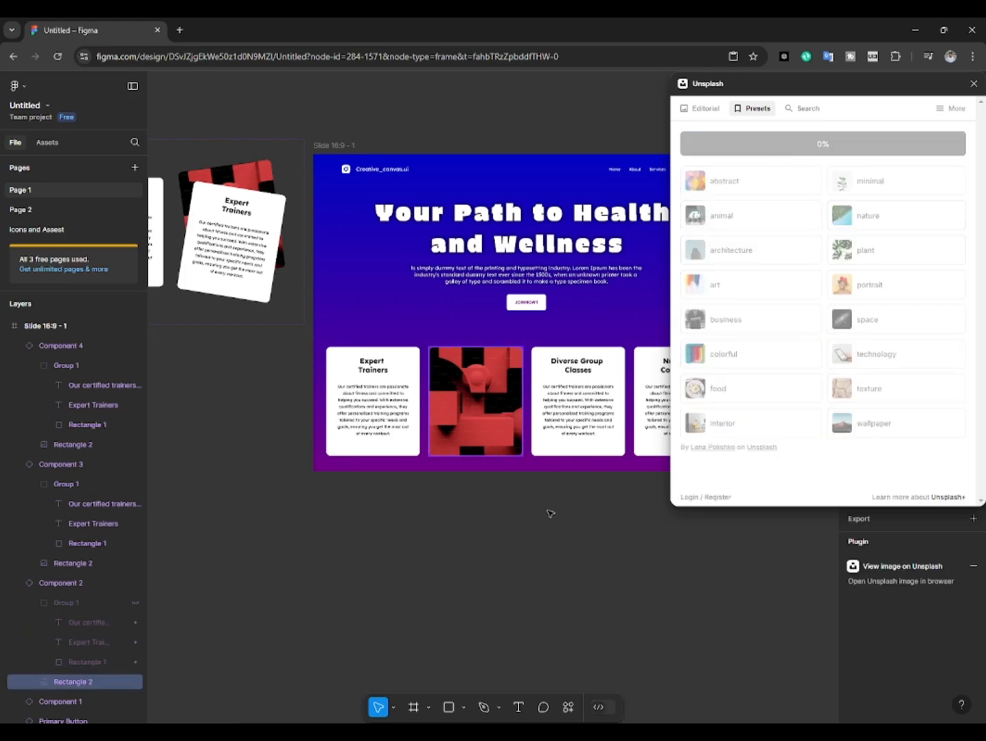
# Step: Hide Group 1 in the third card and fill its Rectangle 2 with a random Unsplash image
pyautogui.click(577, 405)
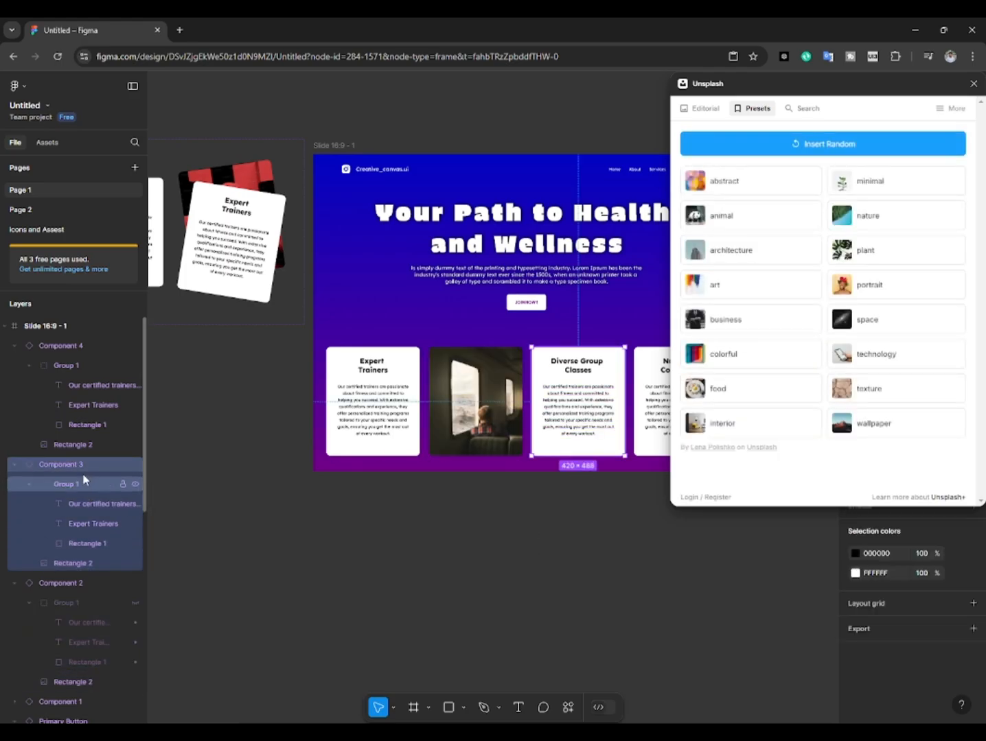
pyautogui.click(135, 484)
pyautogui.click(91, 563)
pyautogui.click(728, 142)
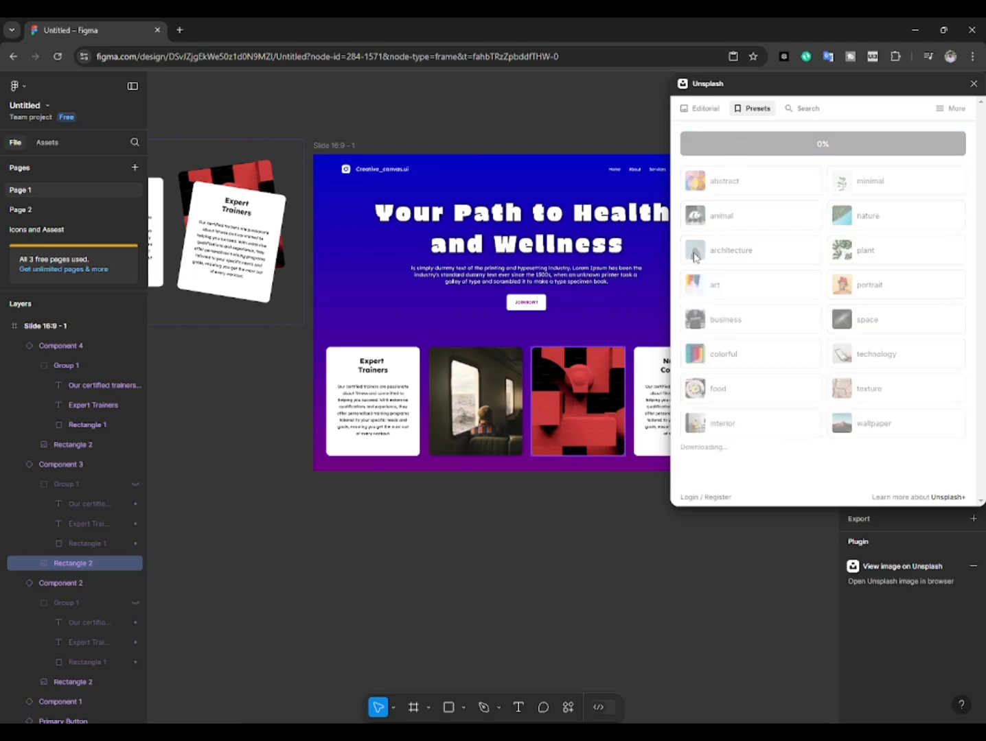
# Step: Hide Group 1 in the fourth card and fill its Rectangle 2 with a random Unsplash image
pyautogui.click(523, 551)
pyautogui.moveTo(560, 520); pyautogui.dragTo(457, 517)
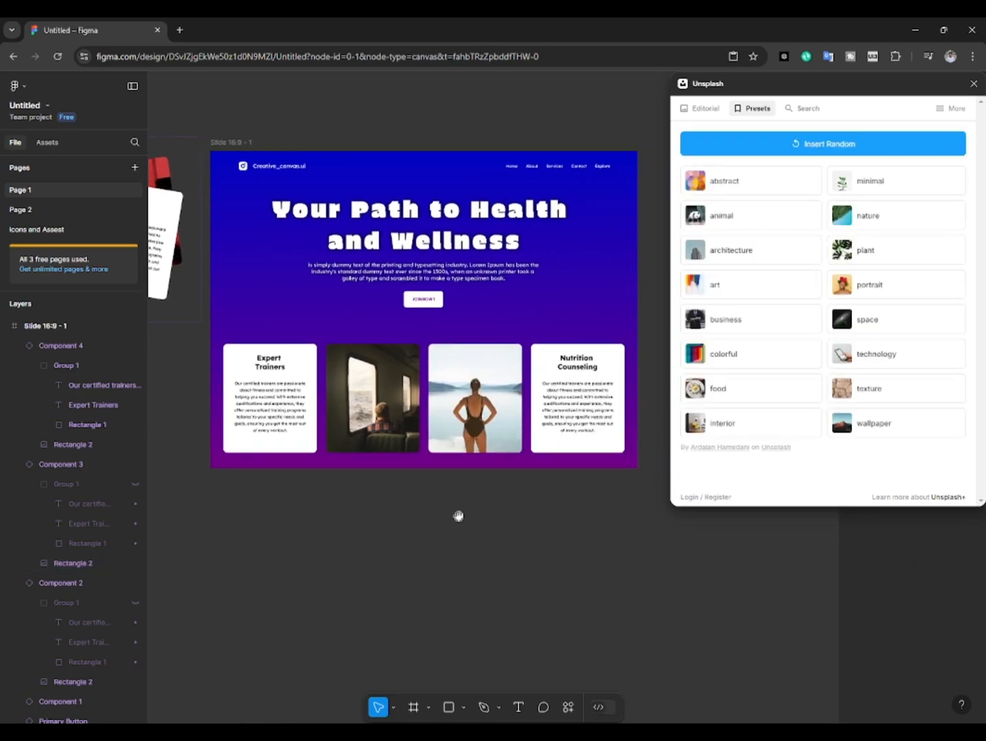
pyautogui.click(573, 405)
pyautogui.click(135, 365)
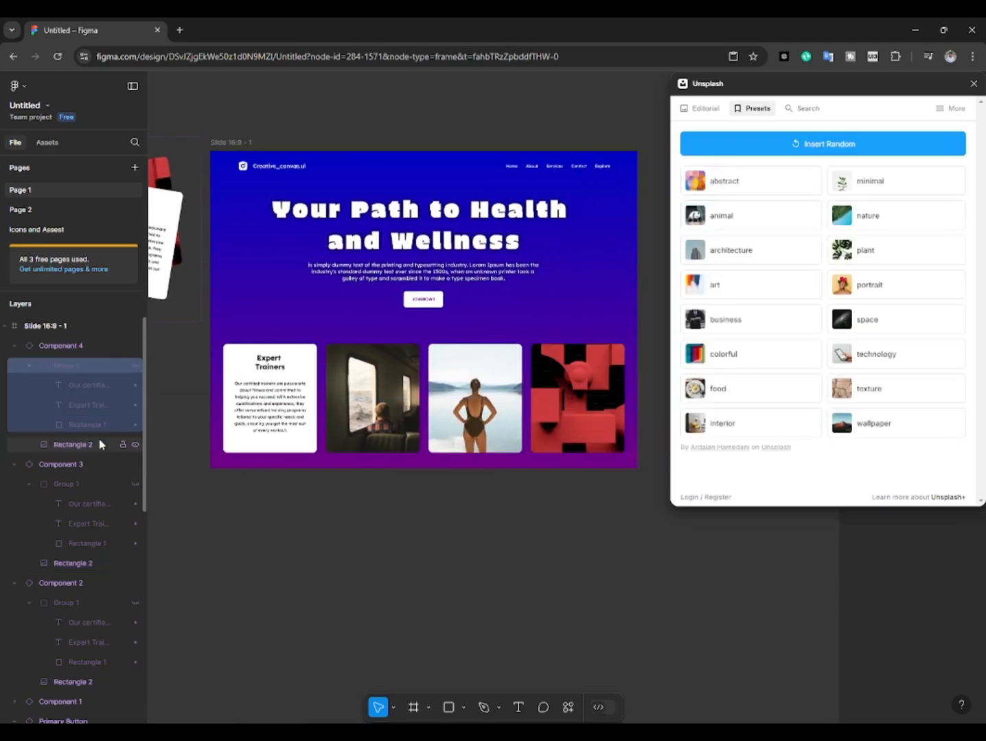
pyautogui.click(97, 444)
pyautogui.click(830, 148)
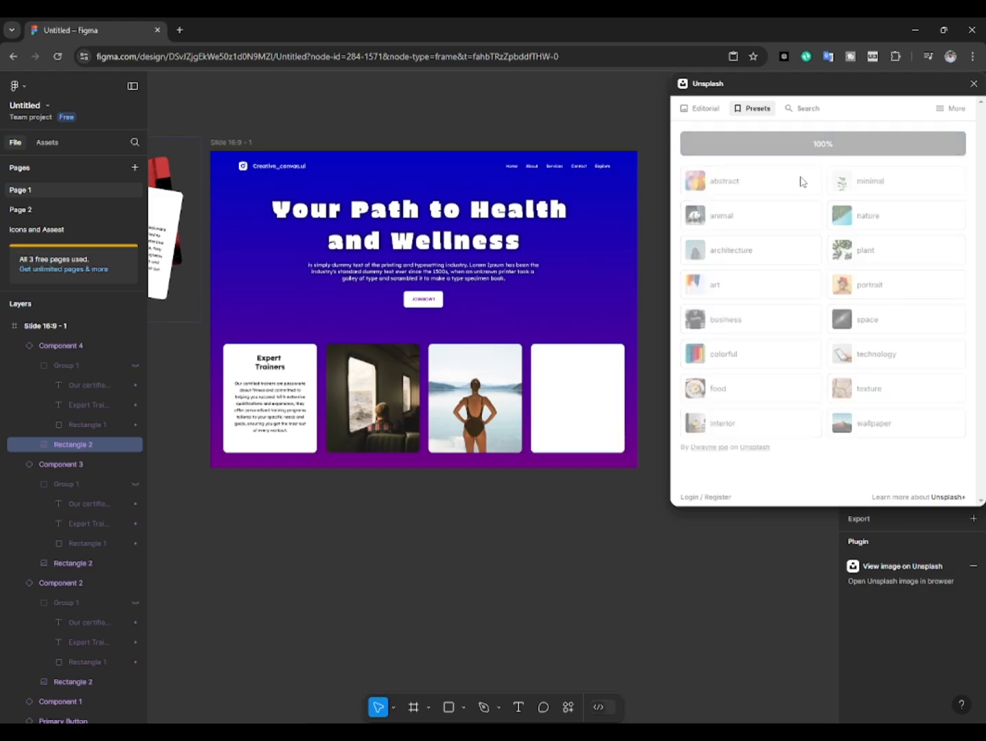
# Step: Show Group 1 again in the second, third and fourth cards and close the Unsplash plugin
pyautogui.click(565, 556)
pyautogui.click(377, 431)
pyautogui.click(135, 603)
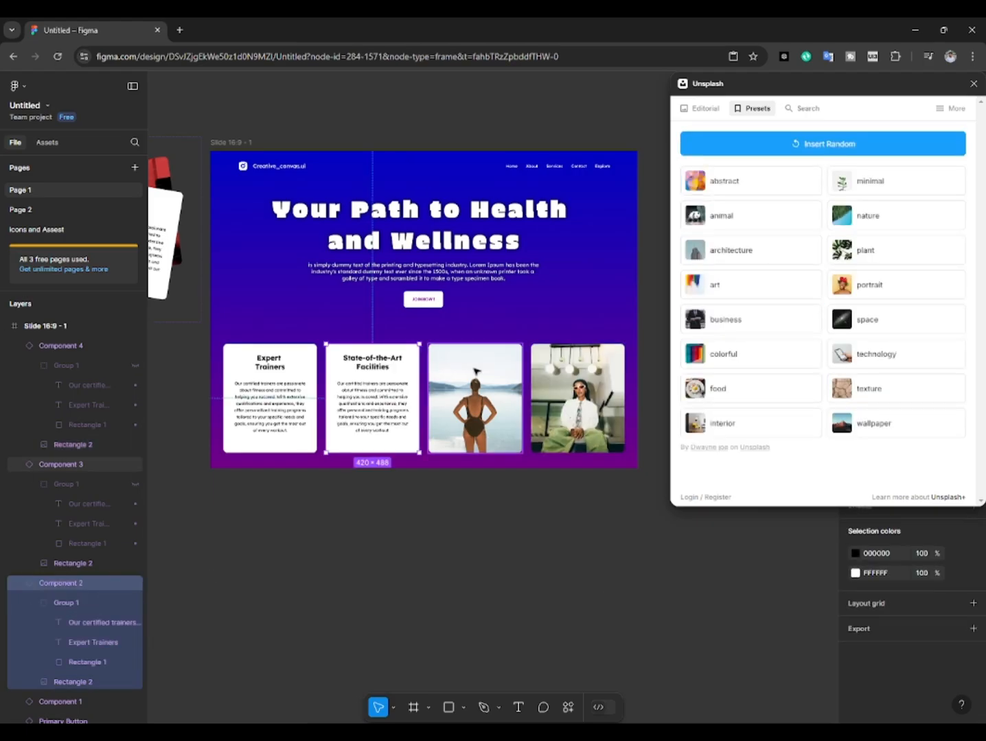
pyautogui.click(453, 409)
pyautogui.click(135, 485)
pyautogui.click(549, 399)
pyautogui.click(135, 366)
pyautogui.click(549, 535)
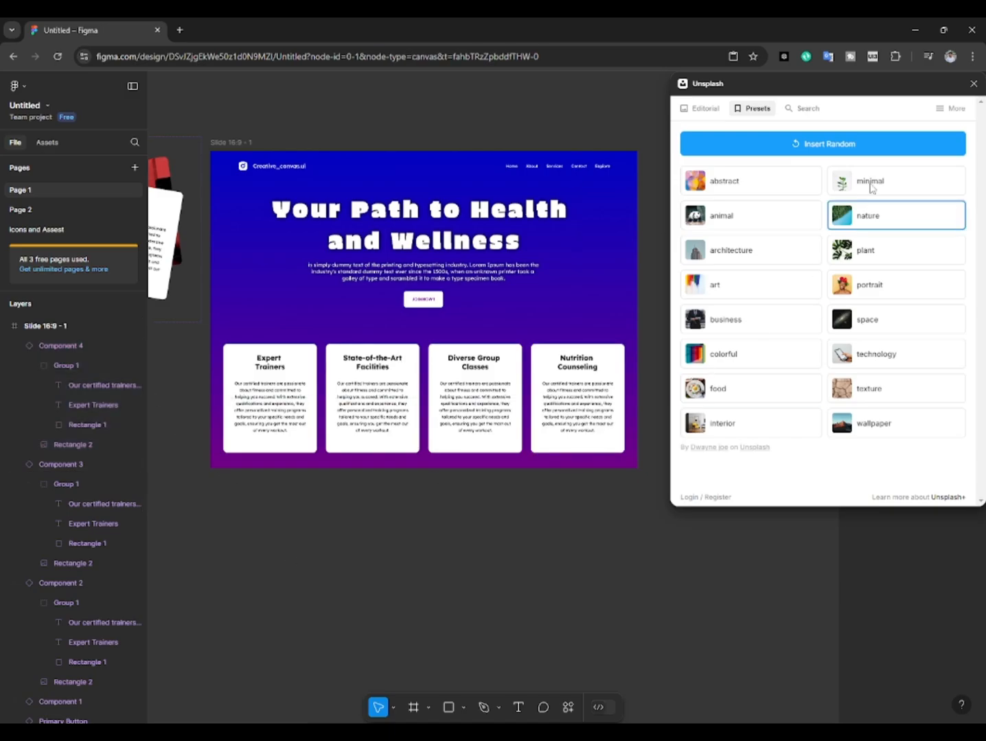
pyautogui.click(973, 84)
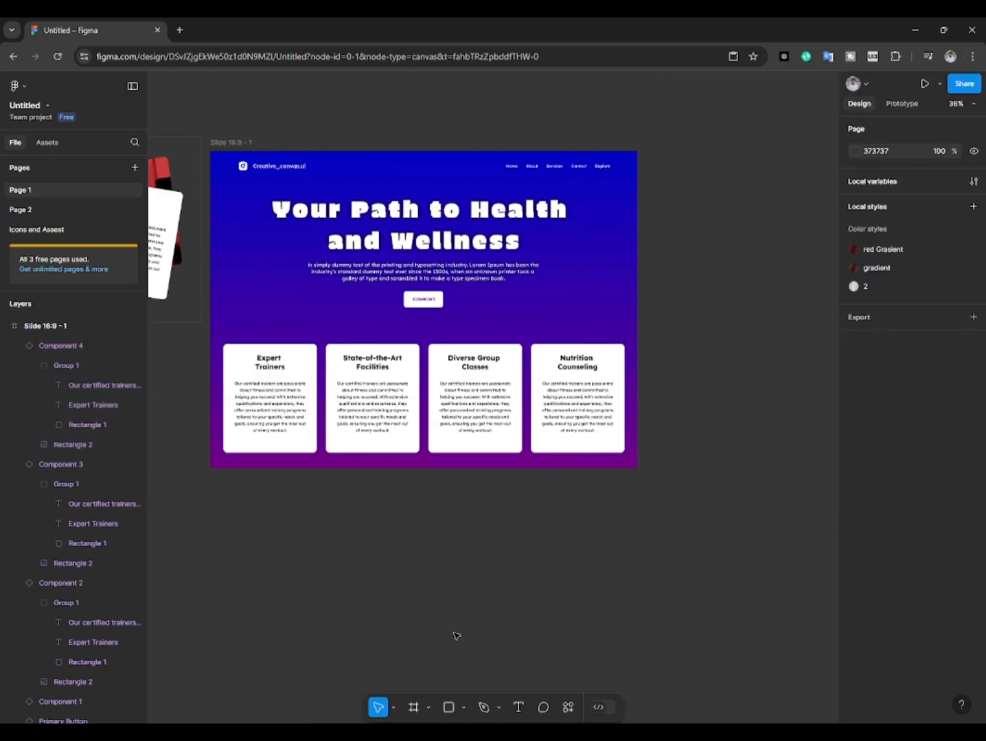
pyautogui.hscroll(-5, 412, 558)
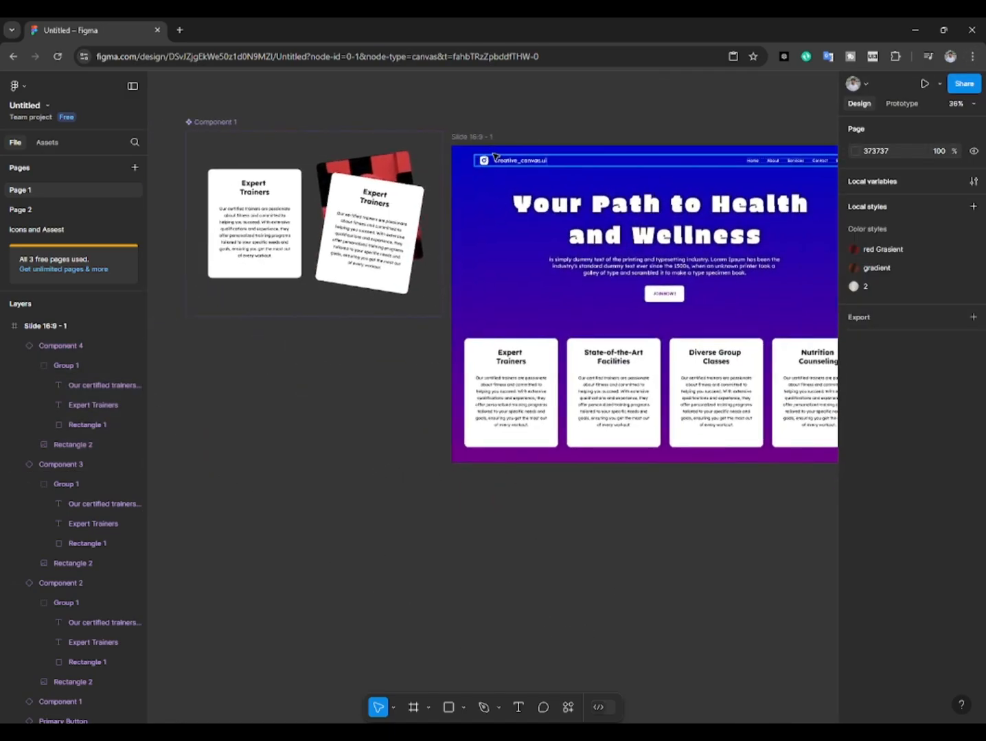
# Step: Preview the landing page slide with its four cards in presentation mode
pyautogui.click(473, 136)
pyautogui.click(925, 83)
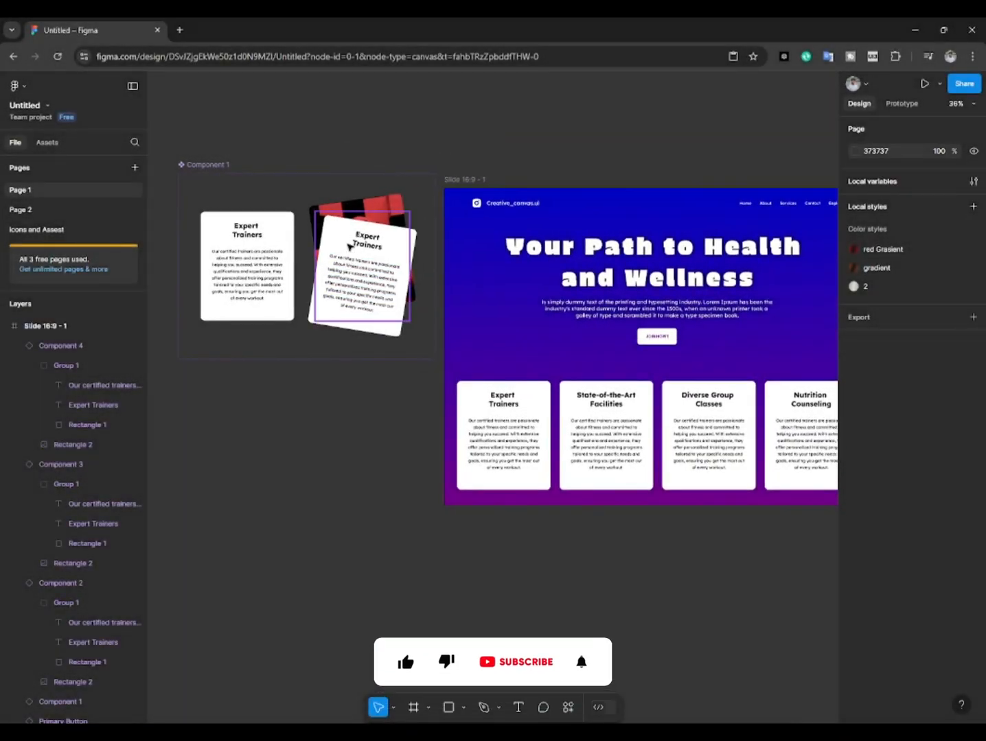
# Step: Recolor the tilted hover variant's Group 1, setting the card background to 9747FF and its text to white
pyautogui.click(350, 246)
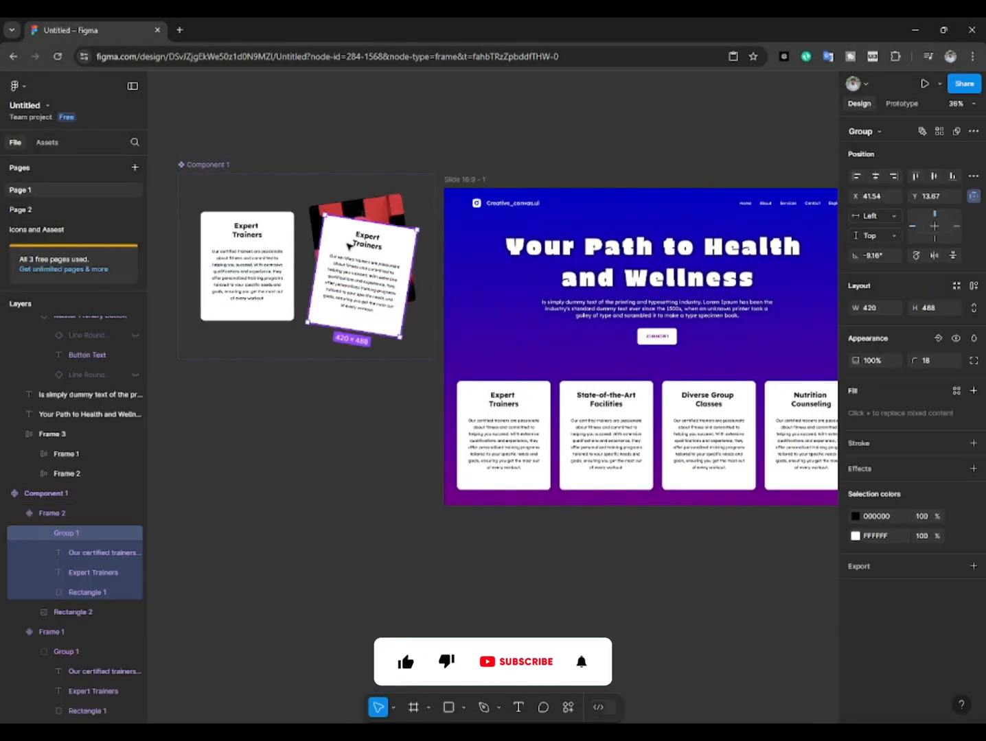
pyautogui.click(855, 536)
pyautogui.click(749, 667)
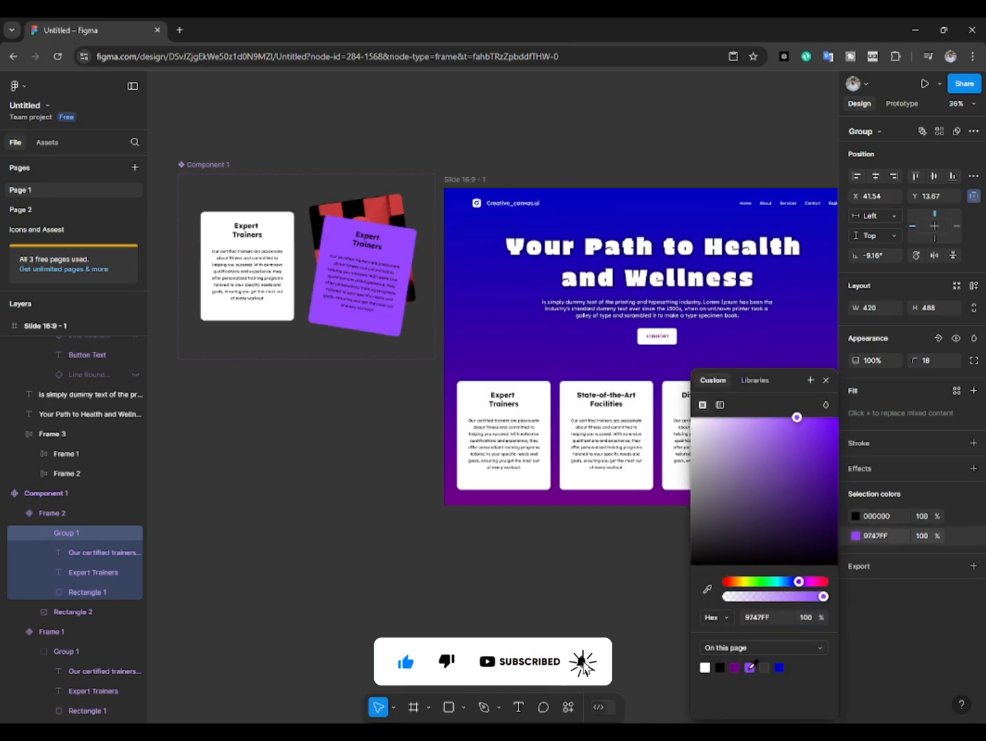
pyautogui.click(856, 516)
pyautogui.click(765, 456)
pyautogui.click(337, 465)
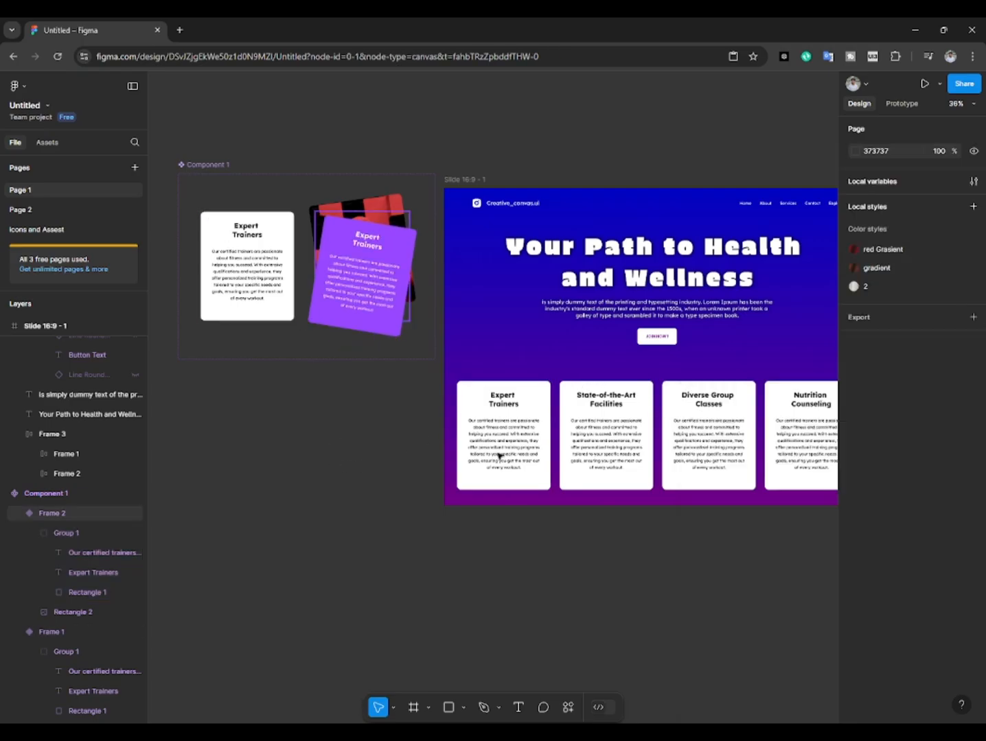
# Step: Present the Slide 16:9 - 1 frame again and test the recolored hover animation on the cards
pyautogui.moveTo(739, 733)
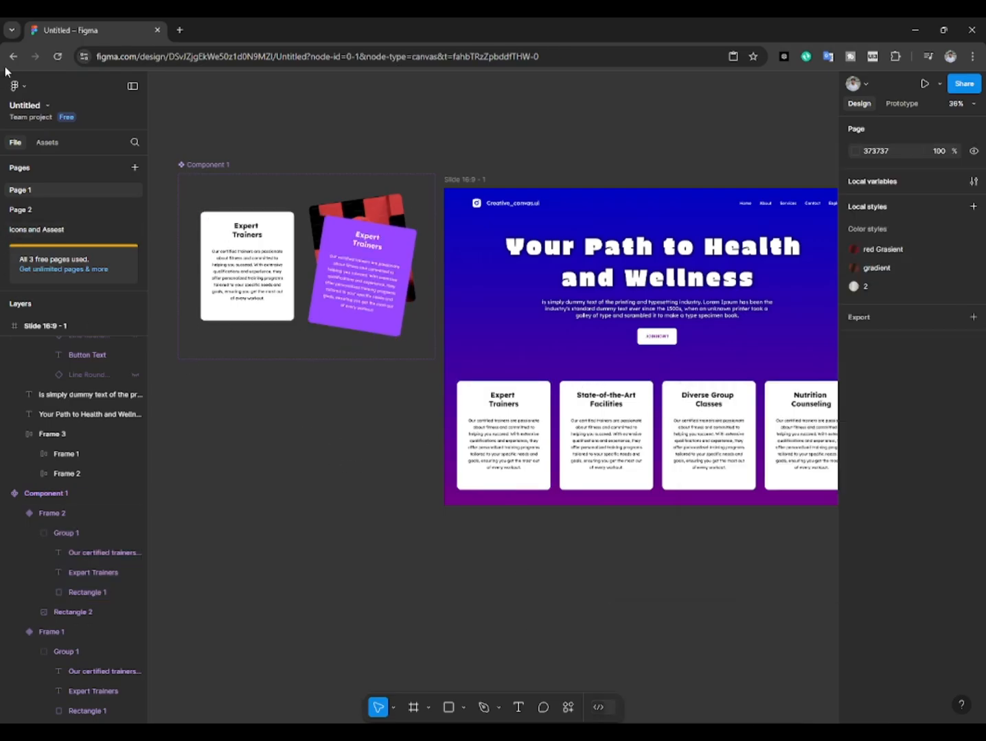
pyautogui.click(464, 180)
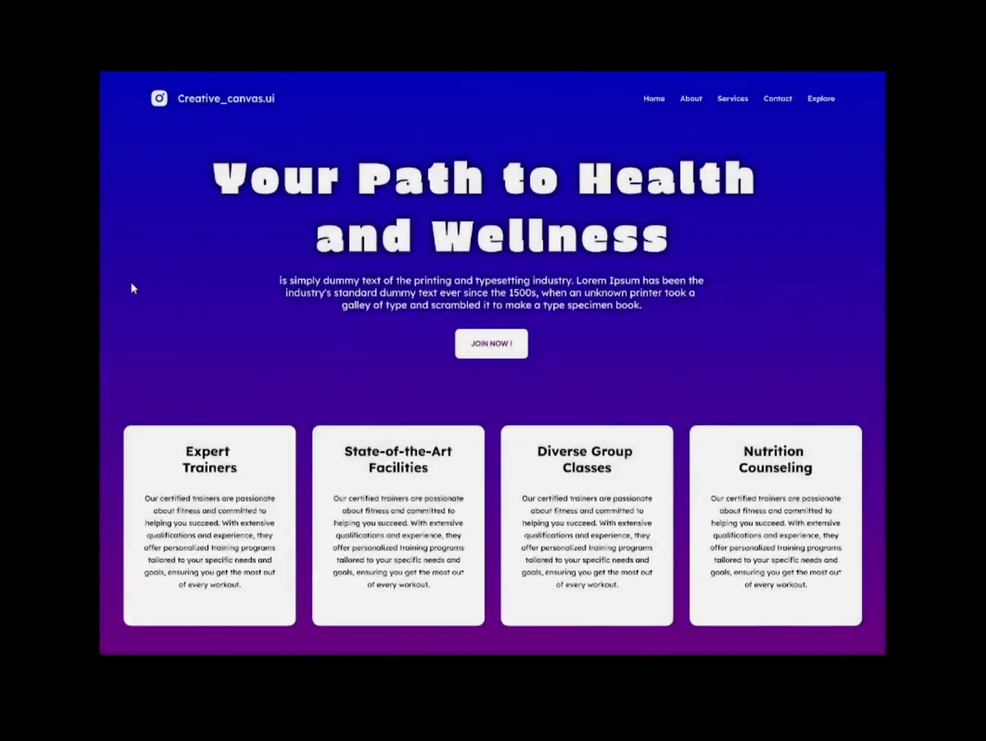
pyautogui.moveTo(191, 470)
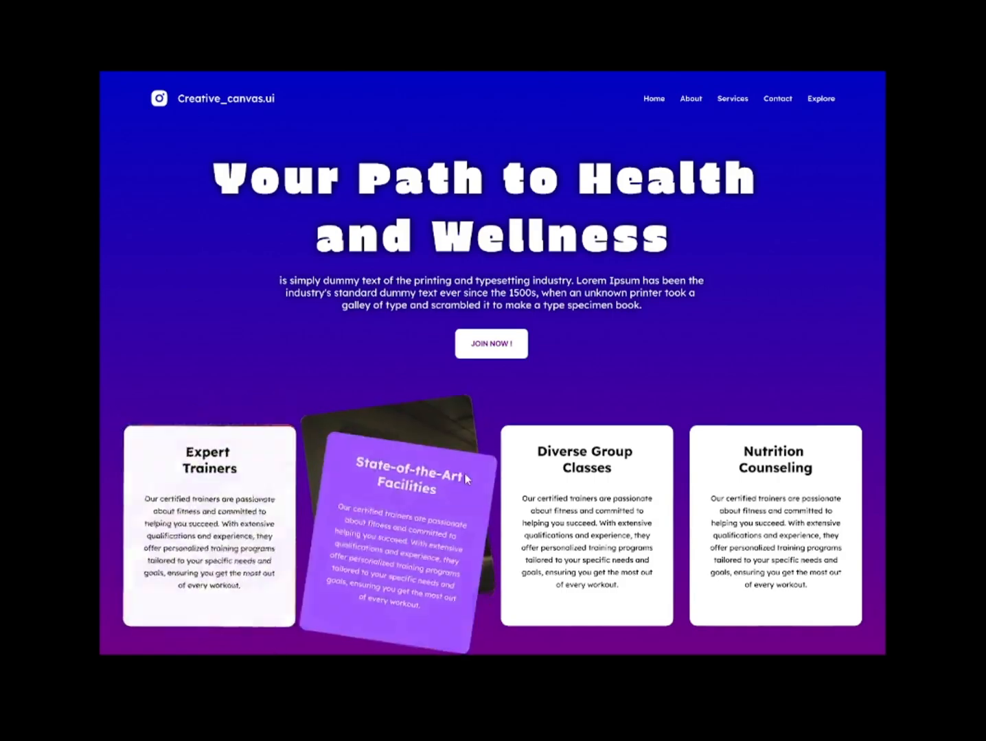
pyautogui.moveTo(573, 467)
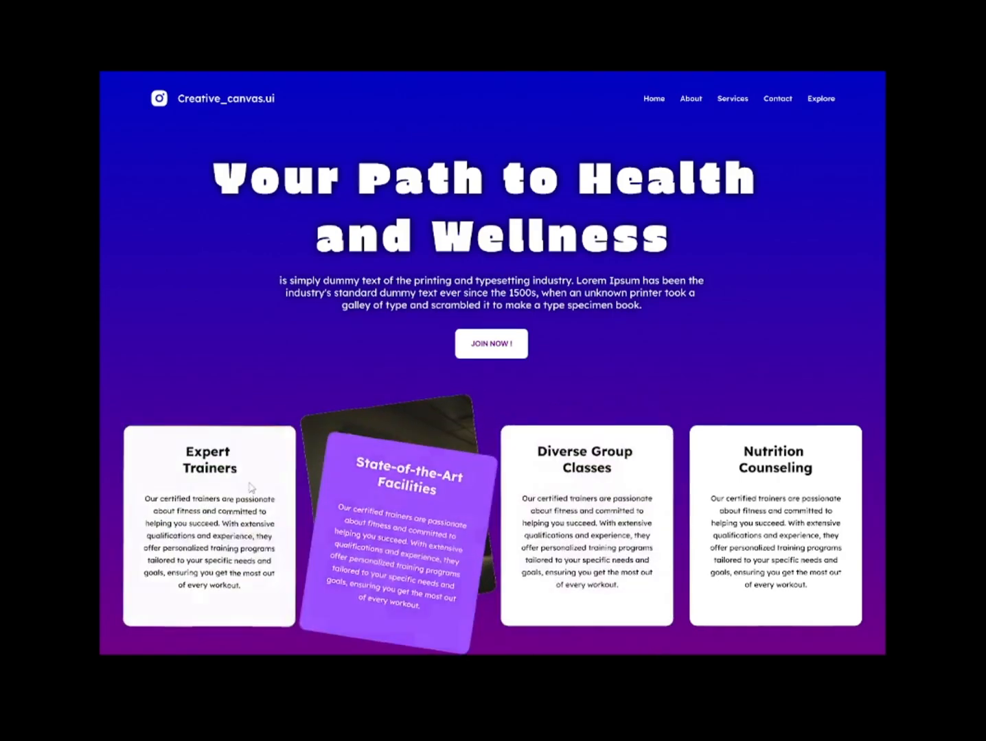